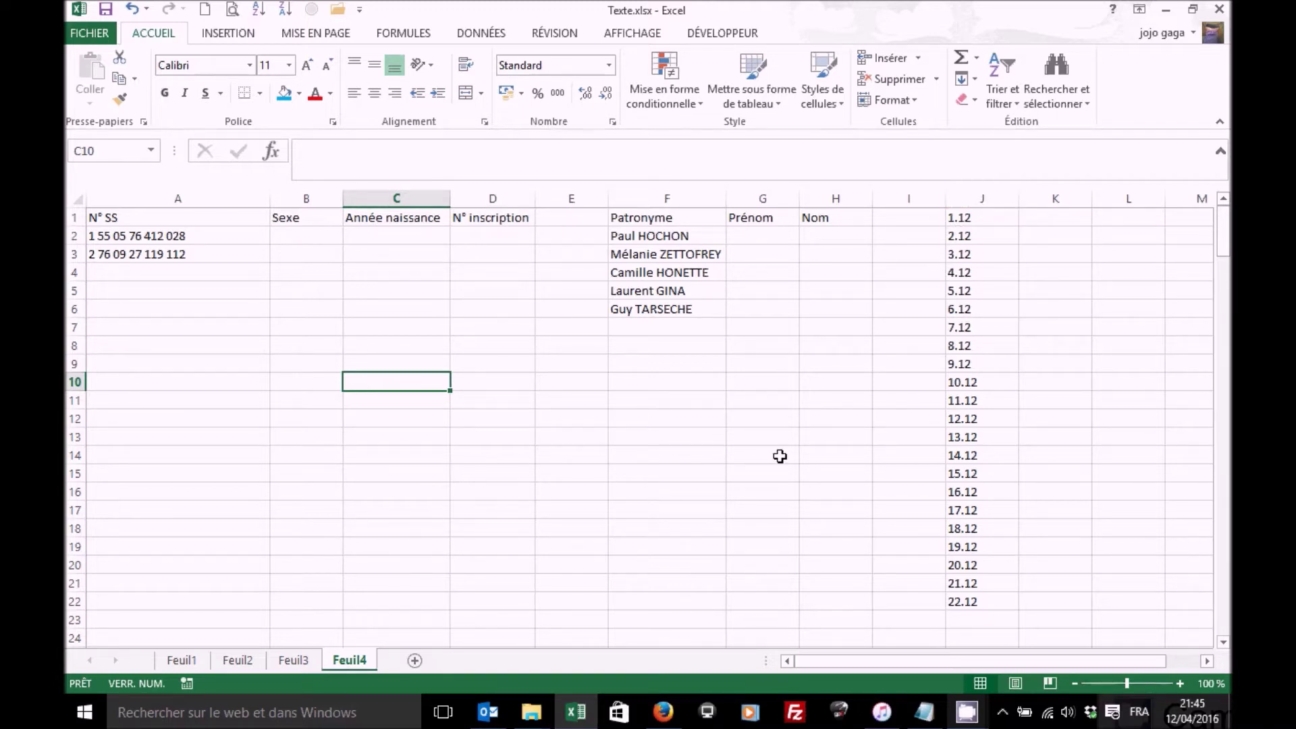
Step: Insert the GAUCHE function from the Texte category into cell B2 under Sexe
left_click(971, 219)
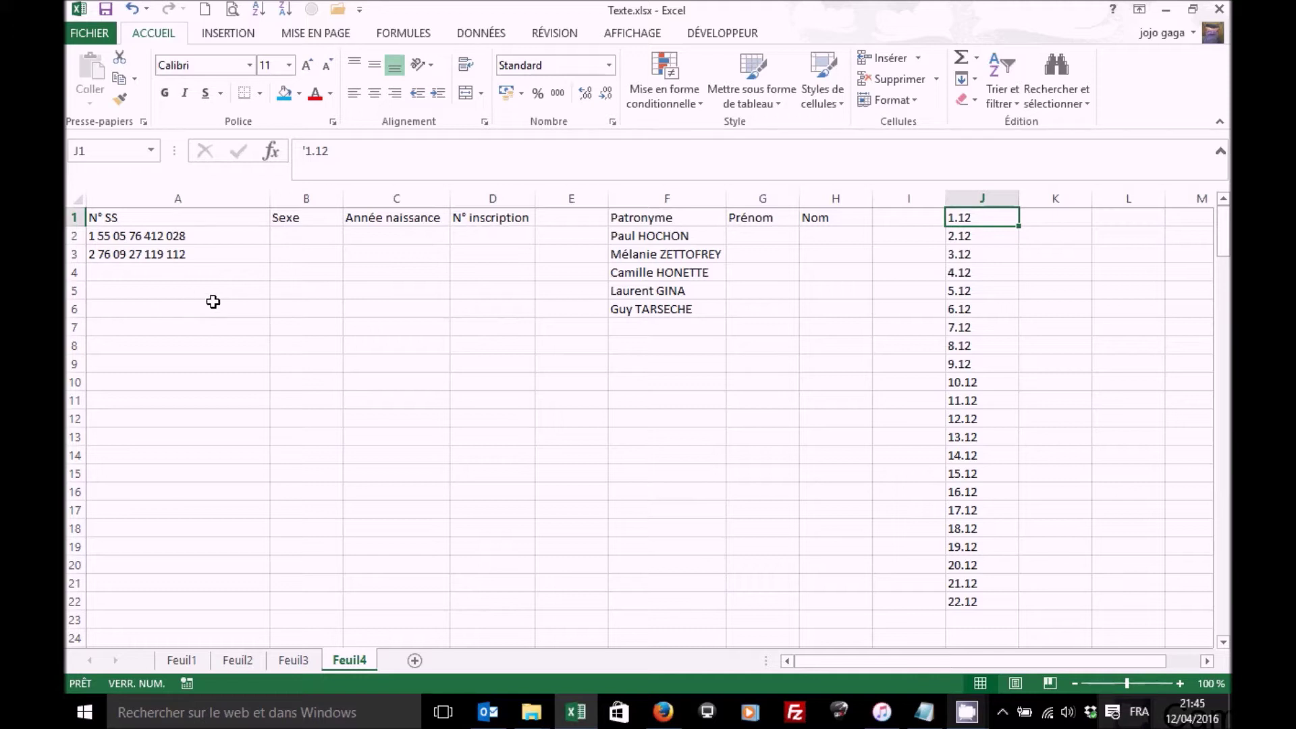
left_click(308, 232)
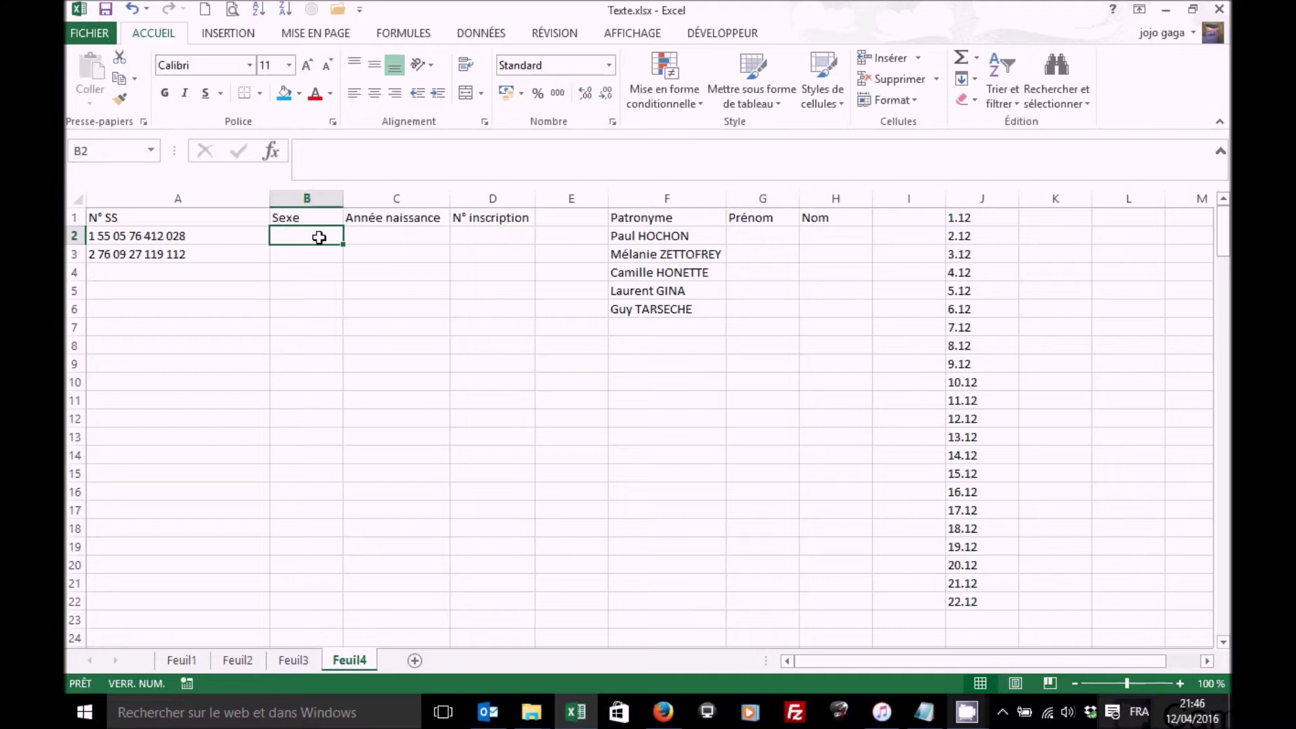
left_click(272, 151)
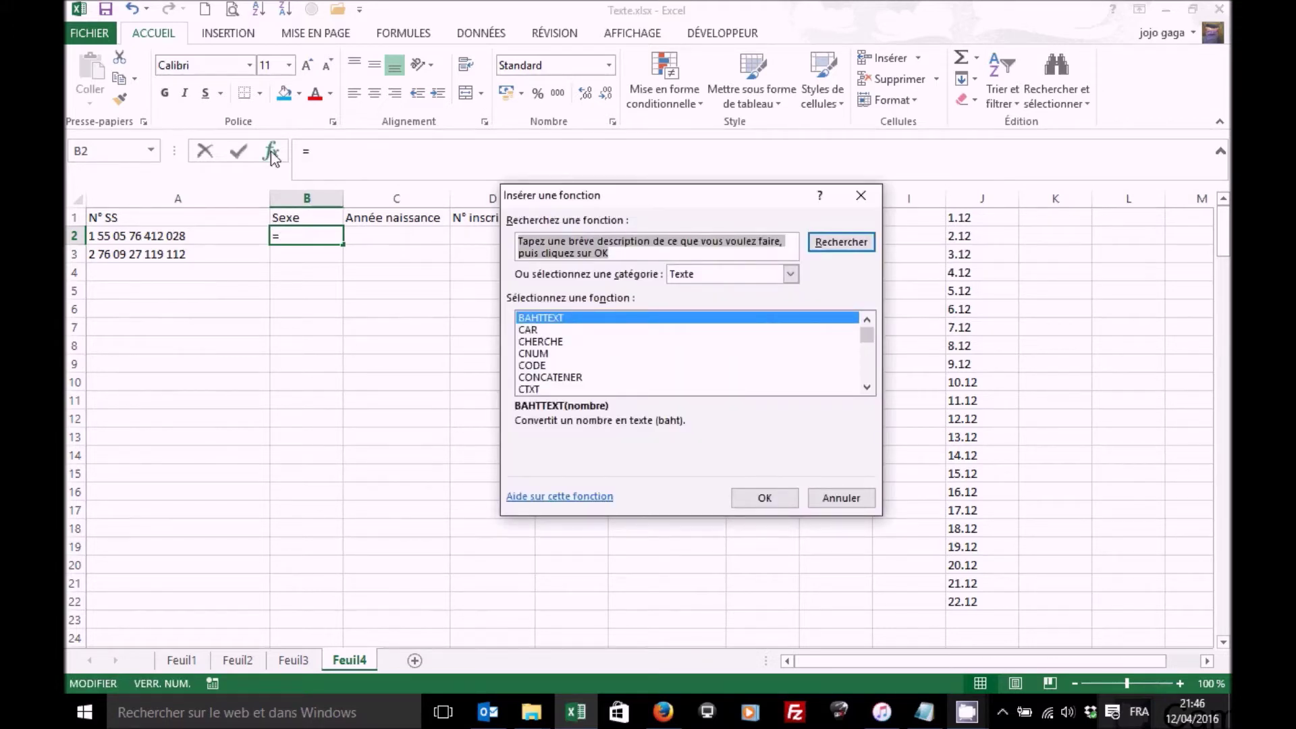
left_click(791, 275)
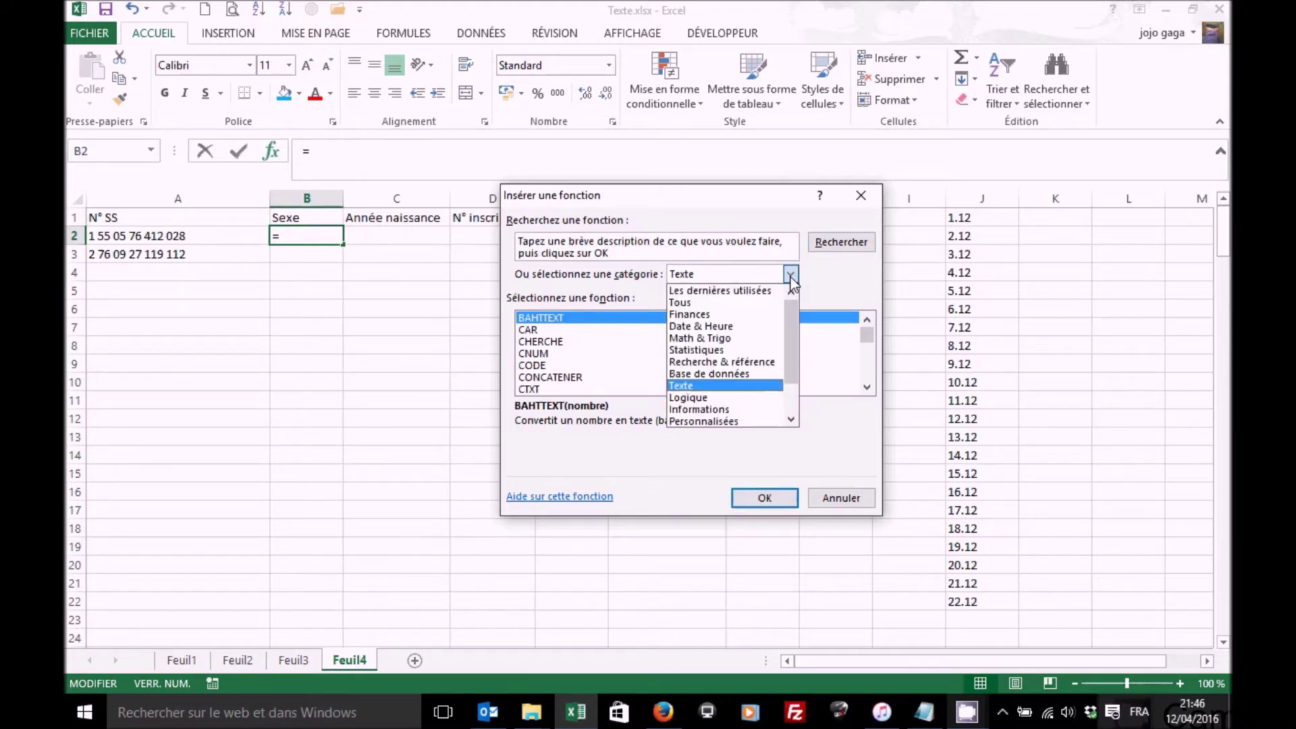
left_click(702, 385)
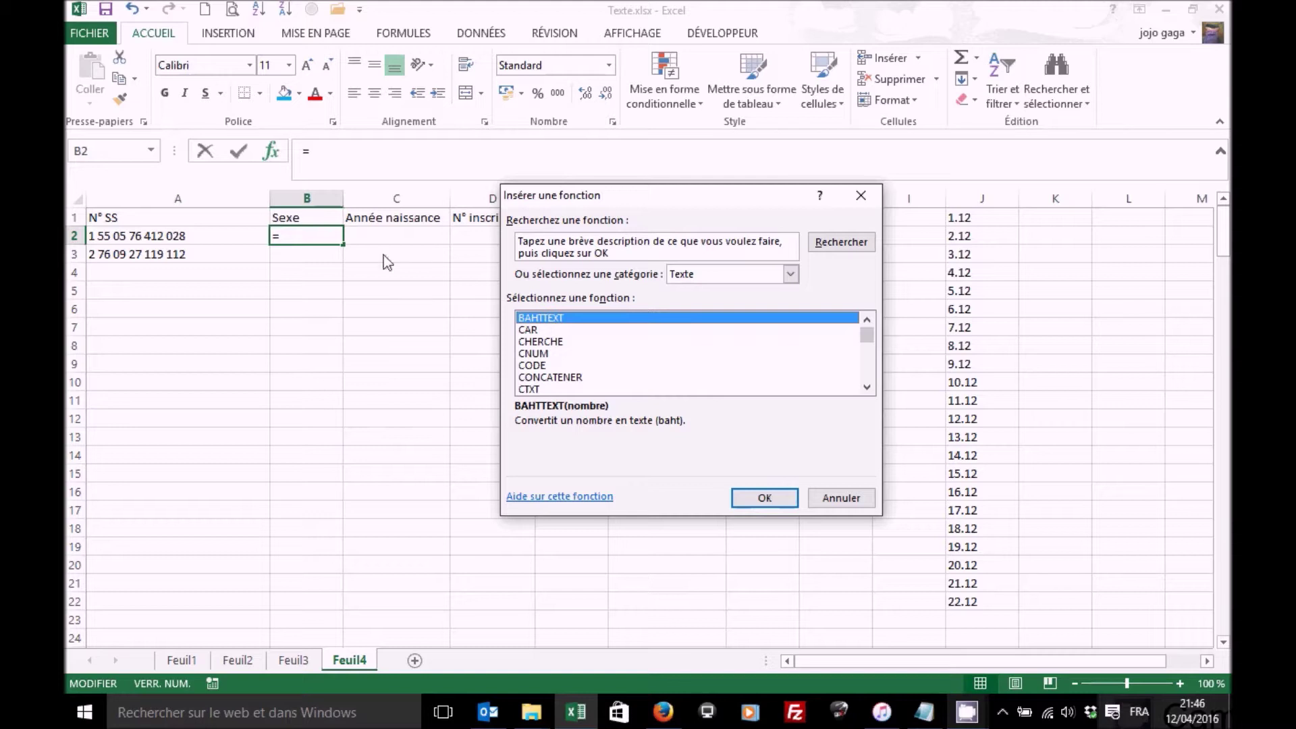
mouse_move(867, 335)
left_mouse_down()
mouse_move(869, 375)
mouse_move(868, 358)
left_mouse_up()
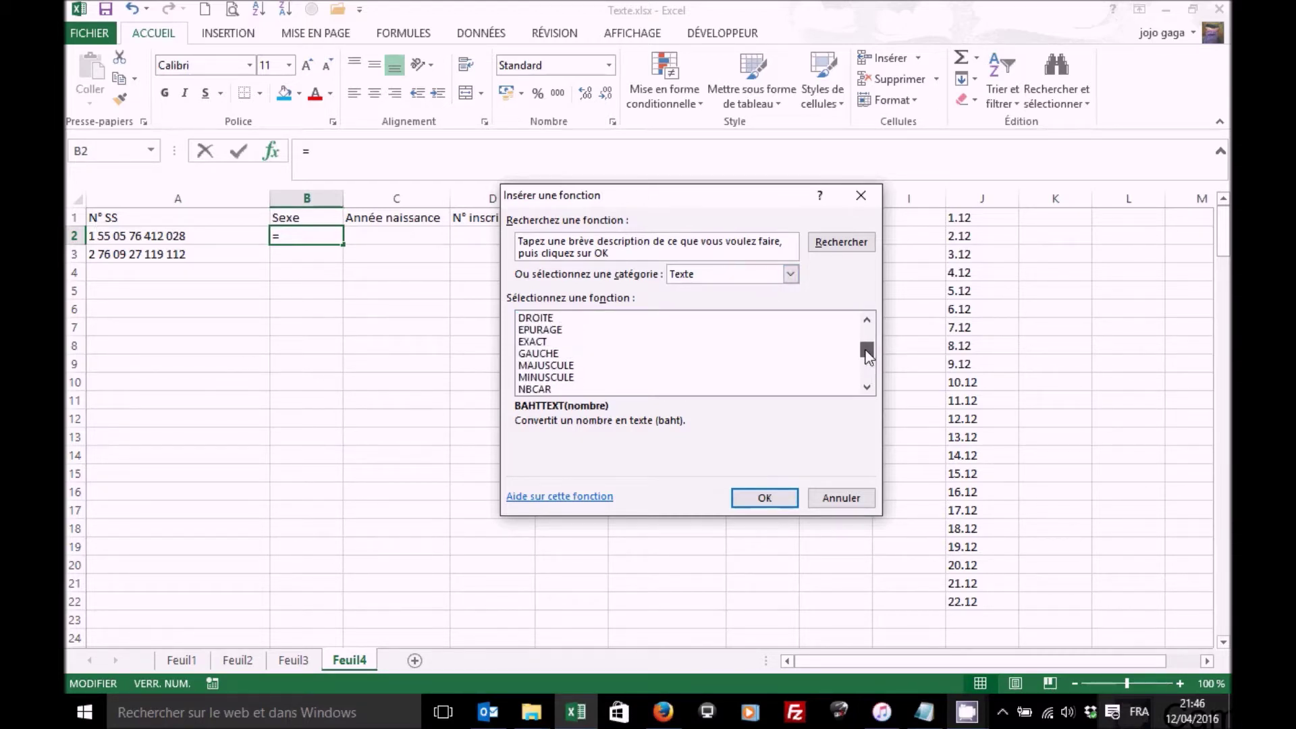
left_click(543, 354)
left_click(765, 496)
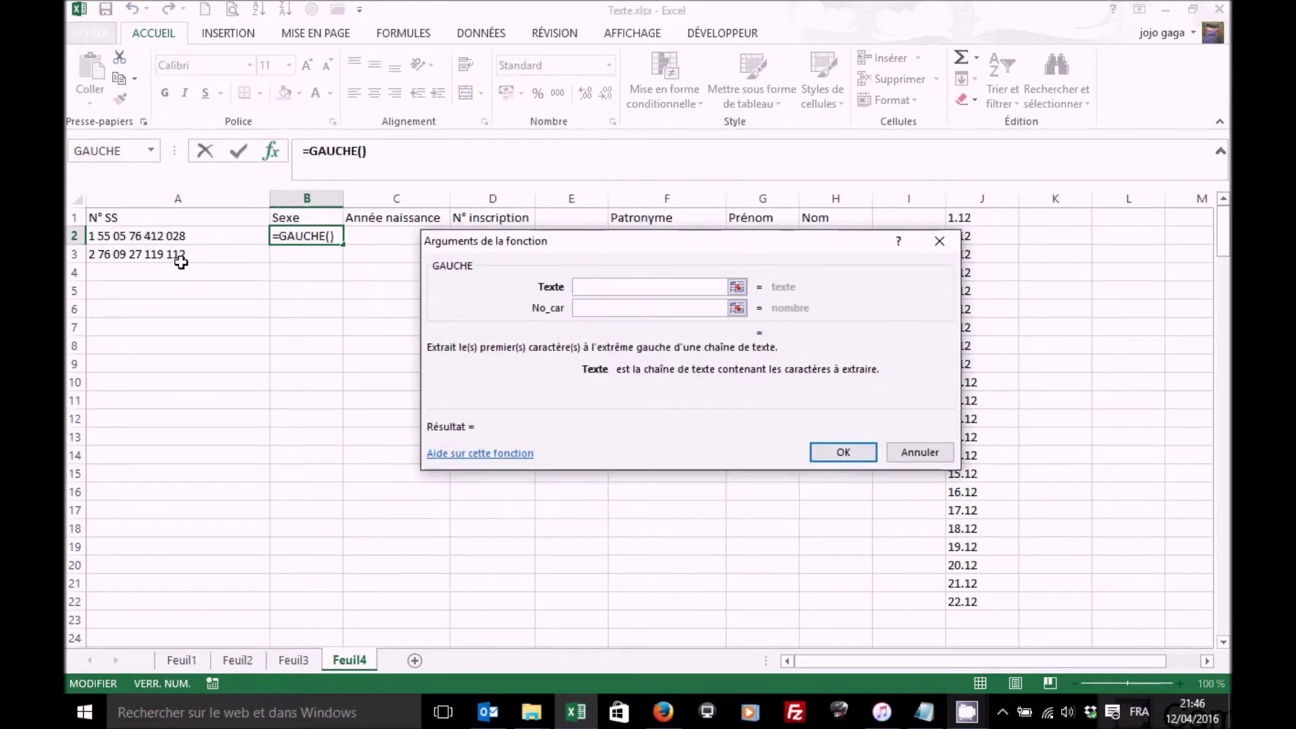
Step: Set GAUCHE to extract 1 character from A2, and copy the formula down to B3
left_click(163, 239)
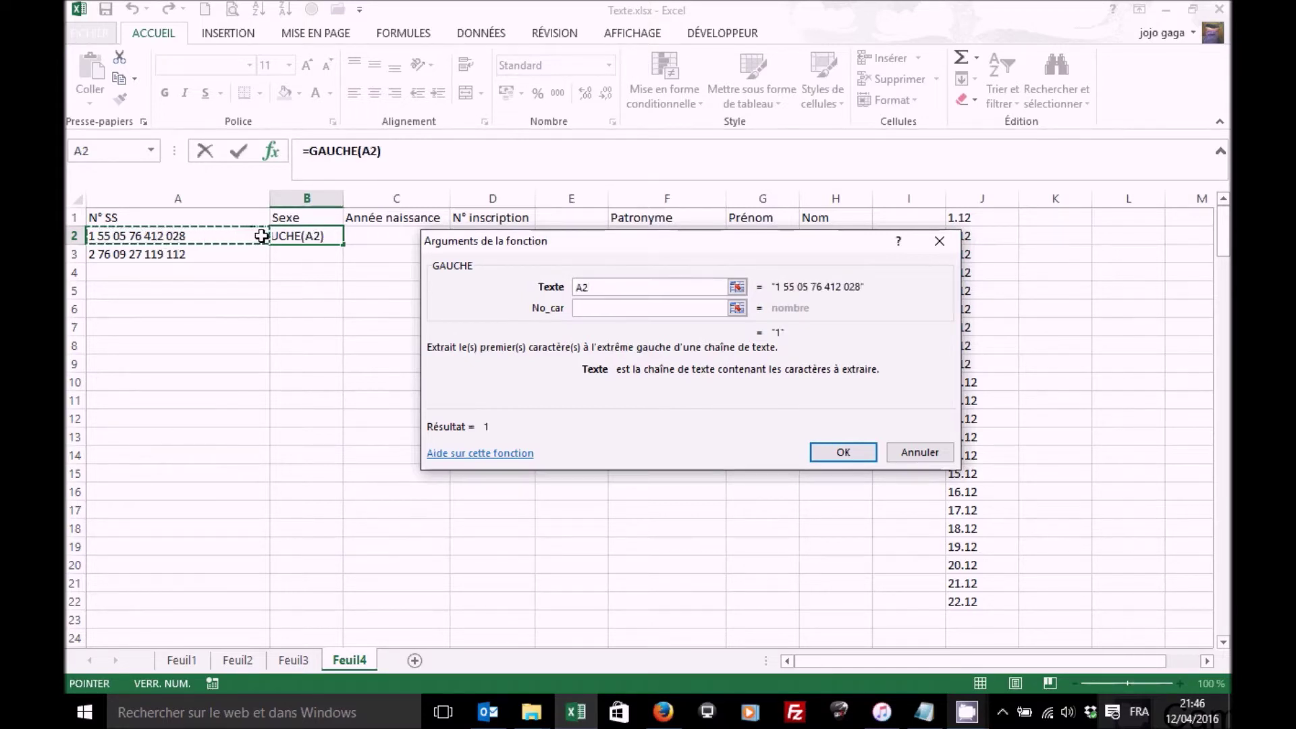
left_click(606, 313)
type("1")
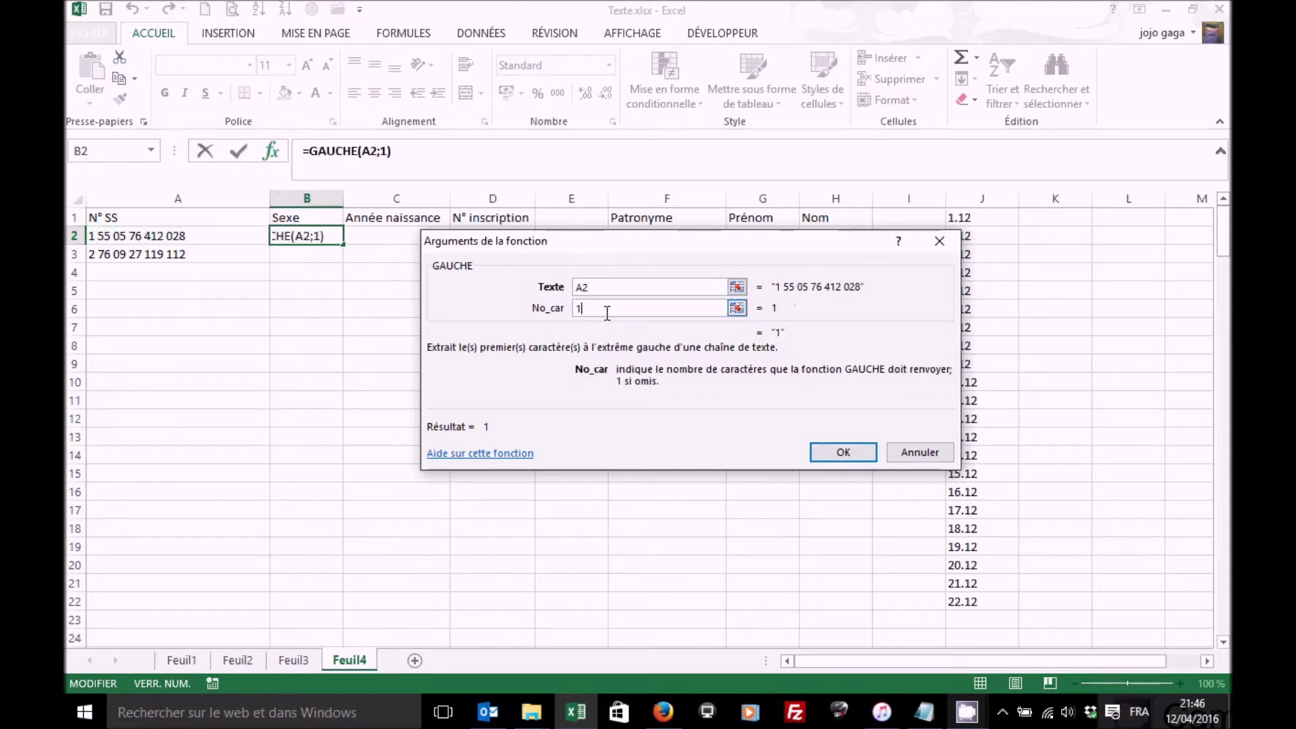
left_click(841, 451)
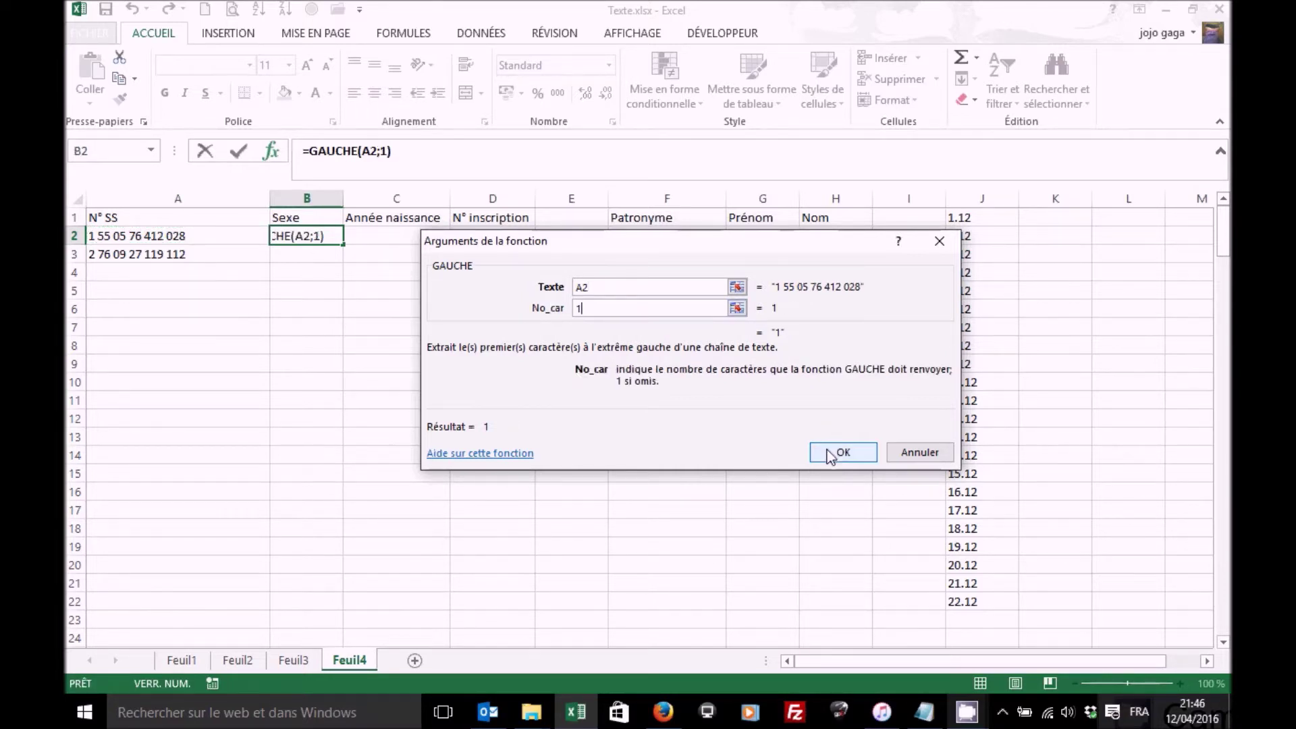
left_click_drag(344, 248, 342, 264)
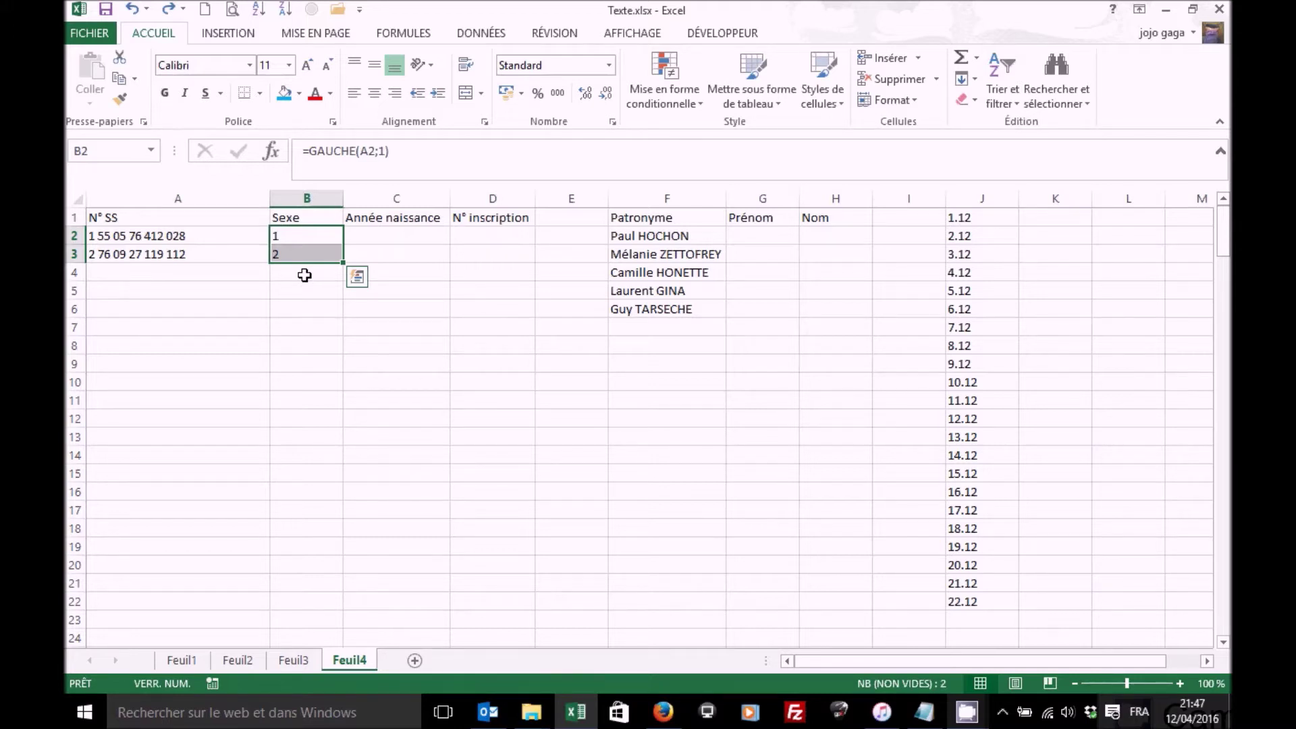
Step: Wrap the GAUCHE formula in B2:B3 in a SI test: =SI(GAUCHE(A2;1)="1";"H";"F")
left_click(309, 151)
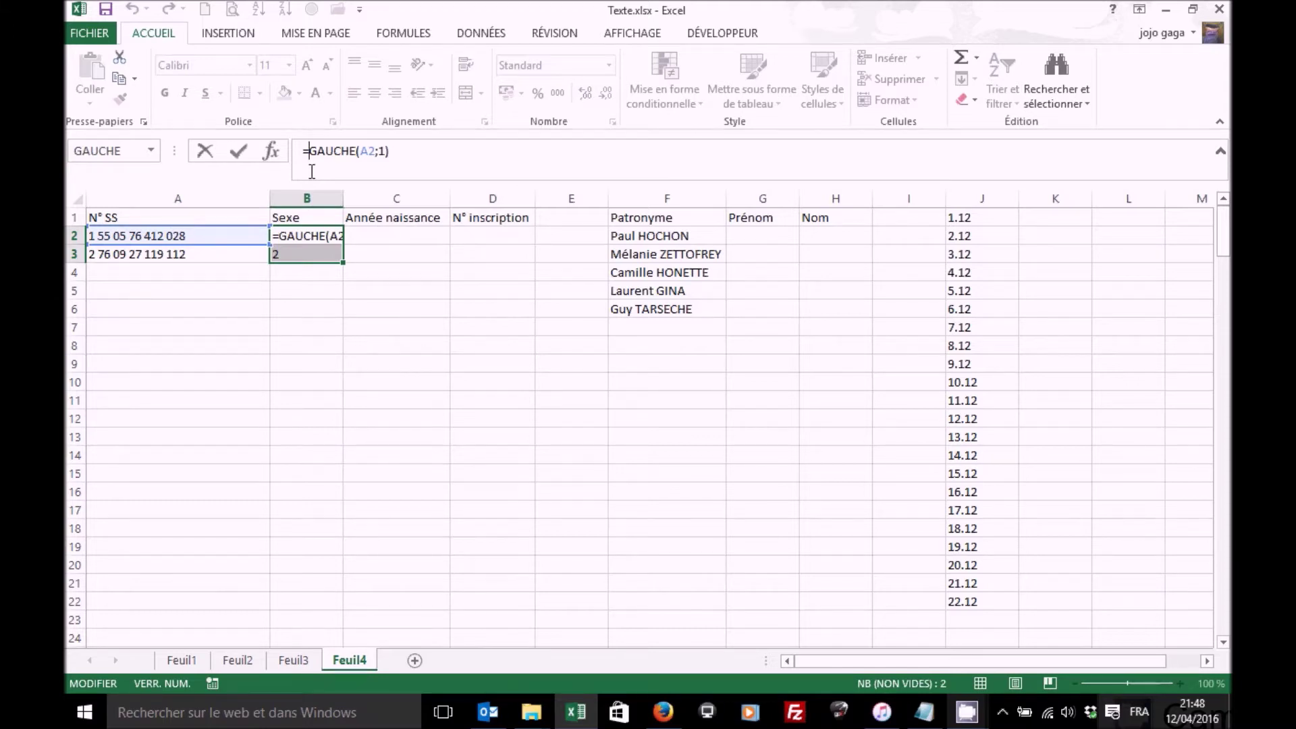
type("si(")
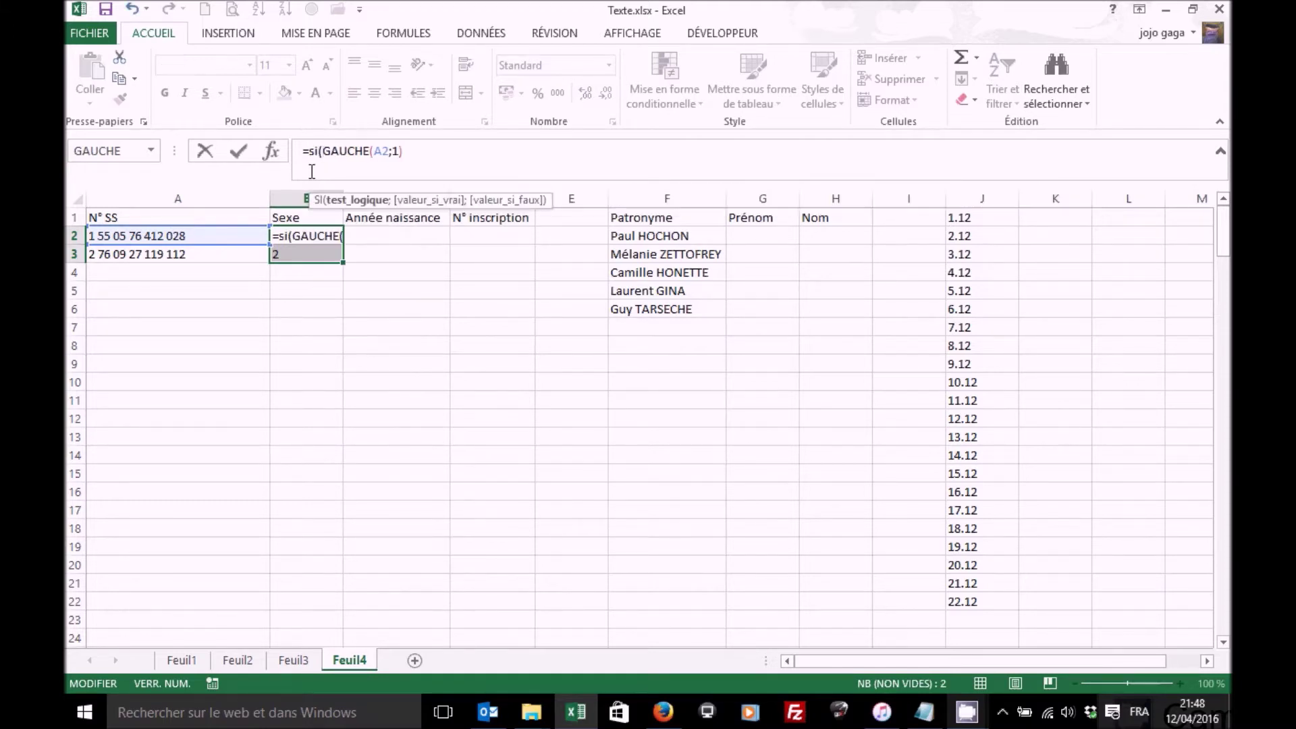
left_click(426, 150)
type("=\"1")
type("\";")
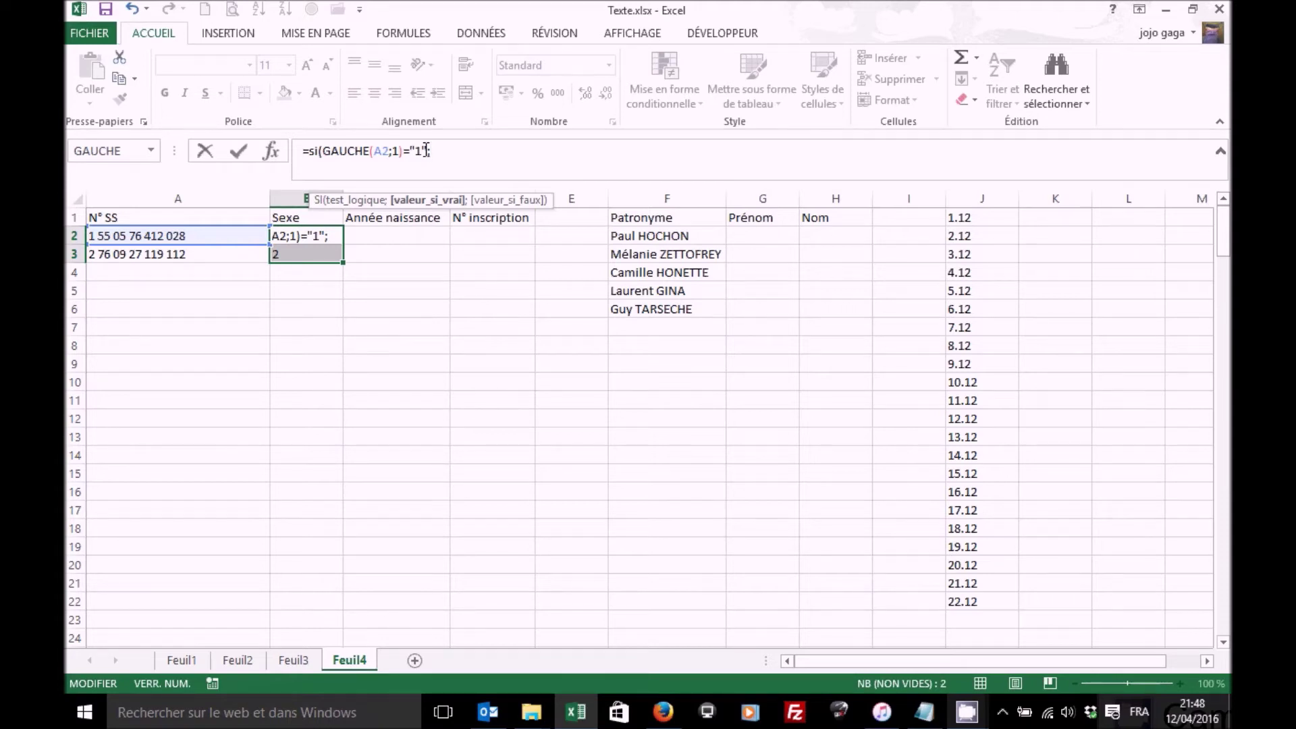
type("\"H\";\"F\"")
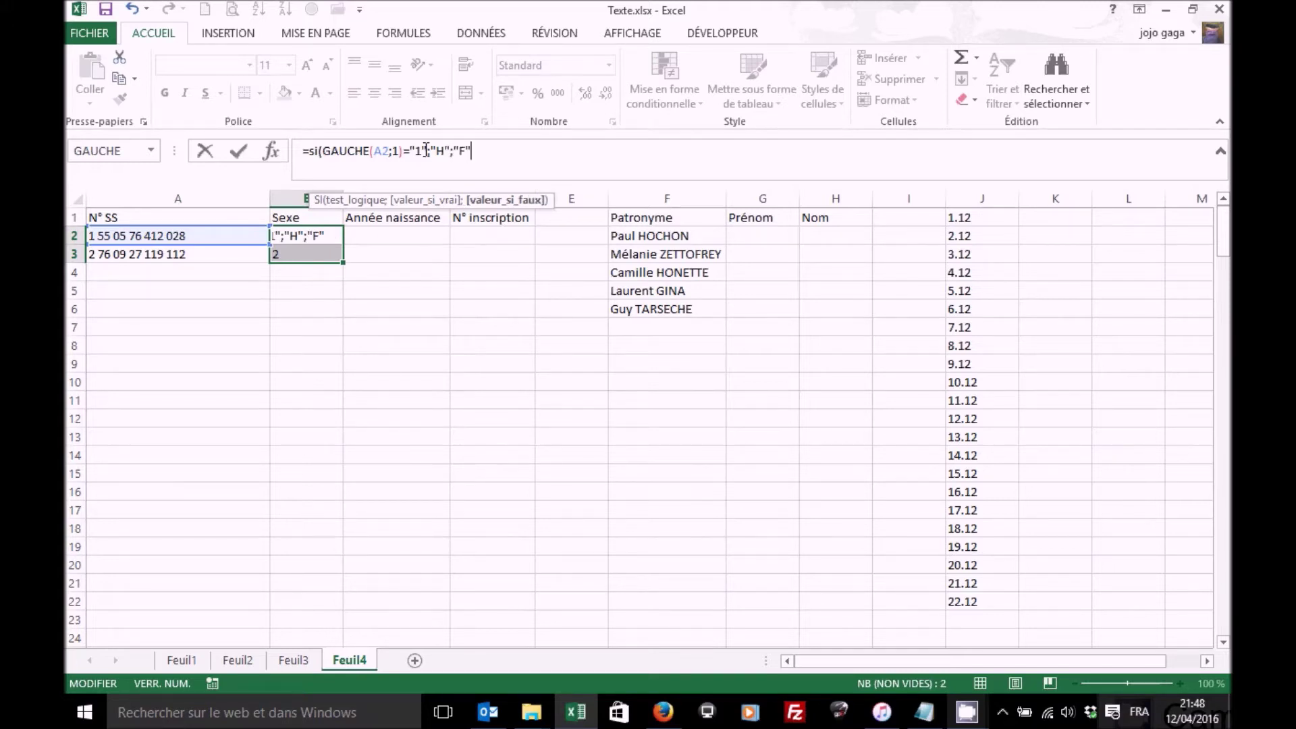
type(")")
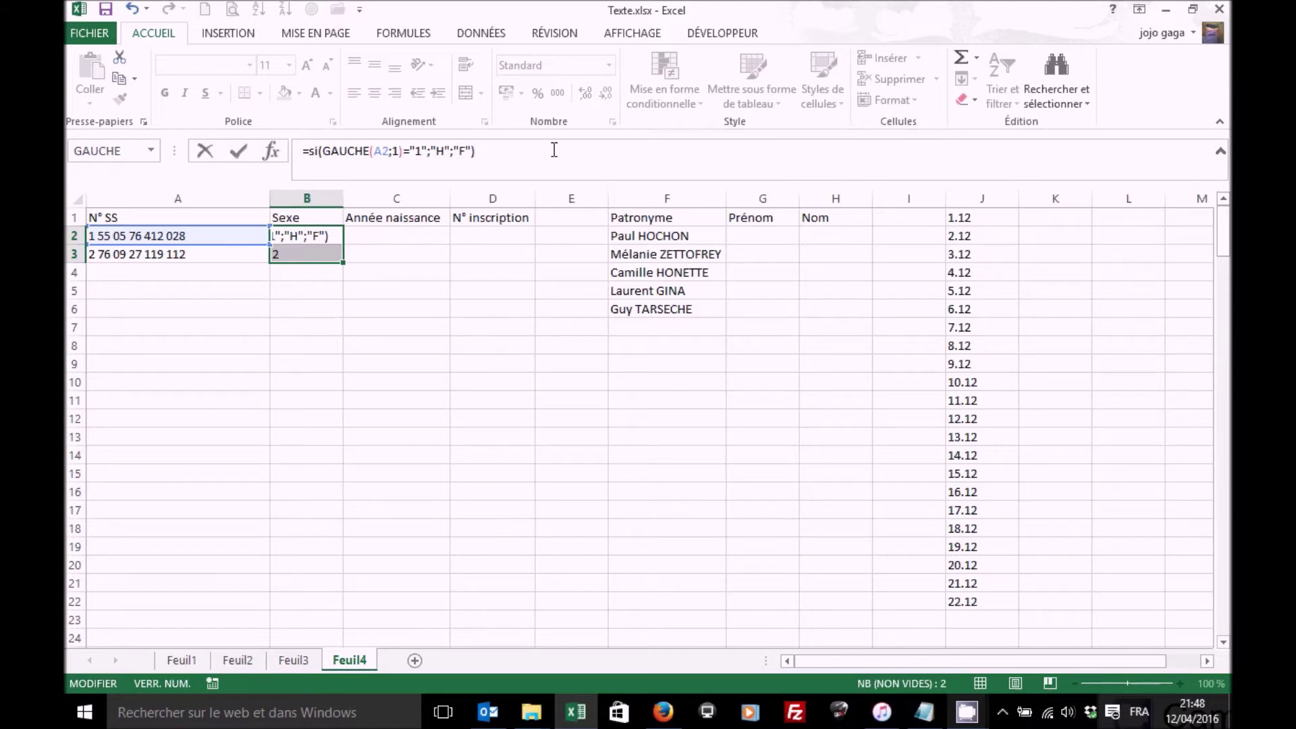
key("ctrl+Return")
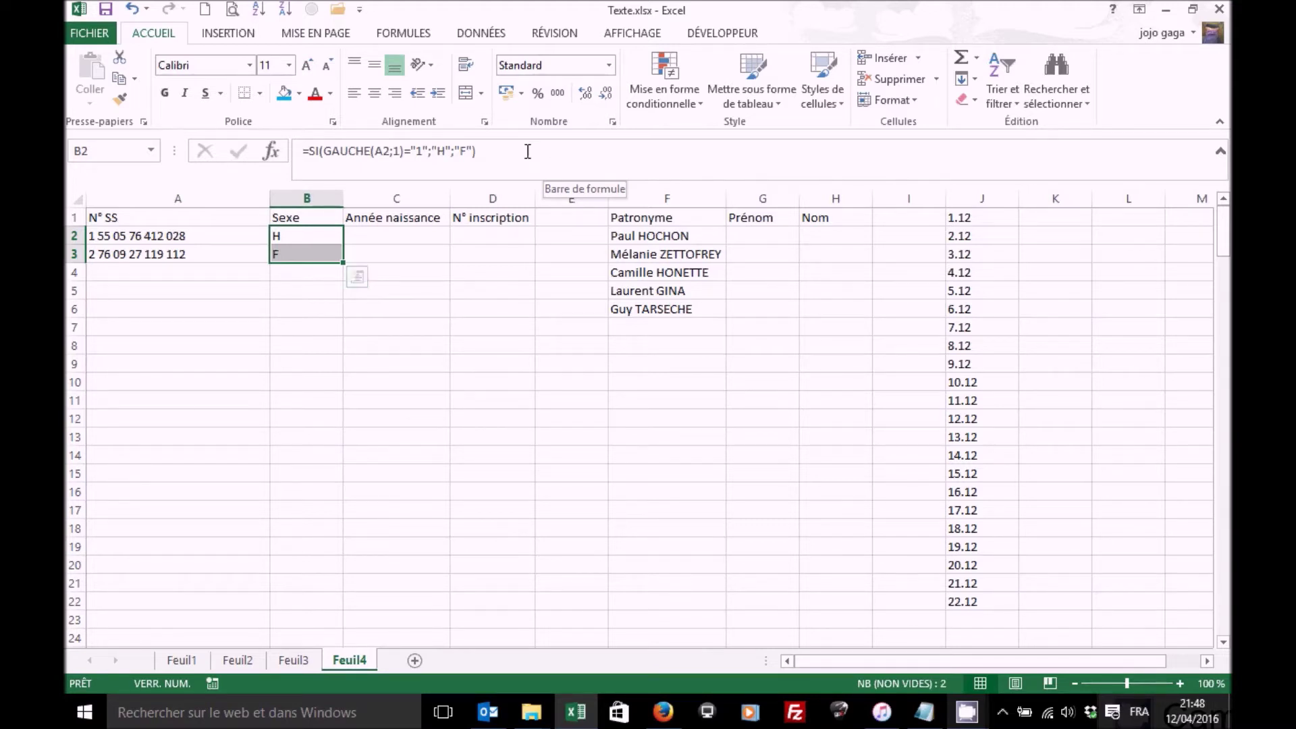
Step: Insert the STXT text function into cell C2 under Année naissance
left_click(380, 233)
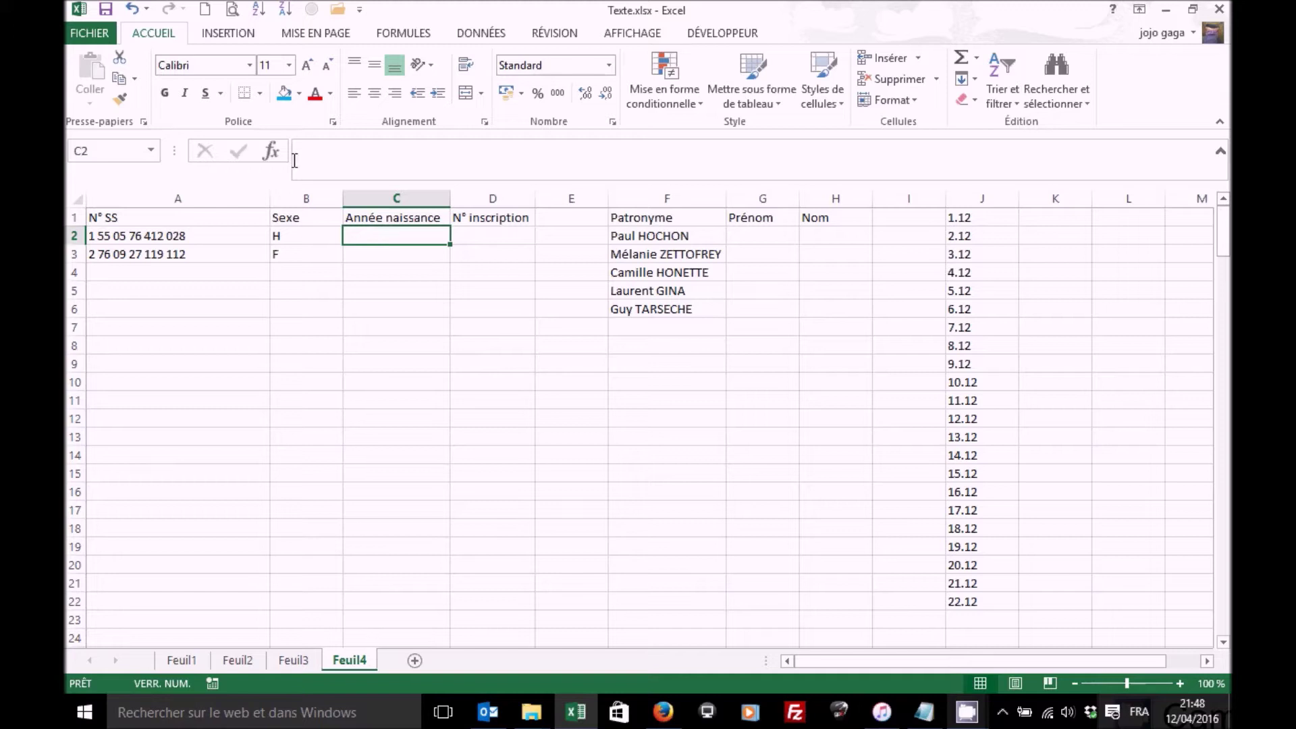
left_click(271, 151)
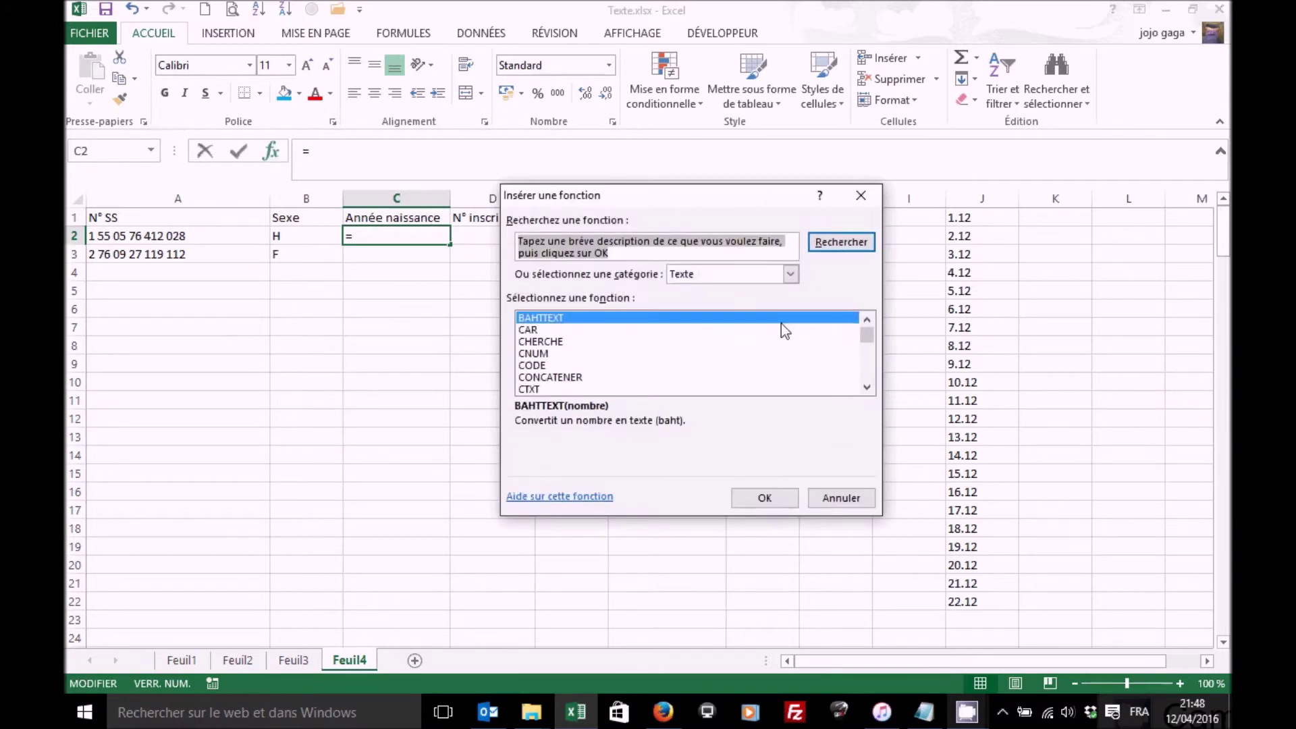
left_click_drag(866, 341, 825, 370)
left_click(526, 343)
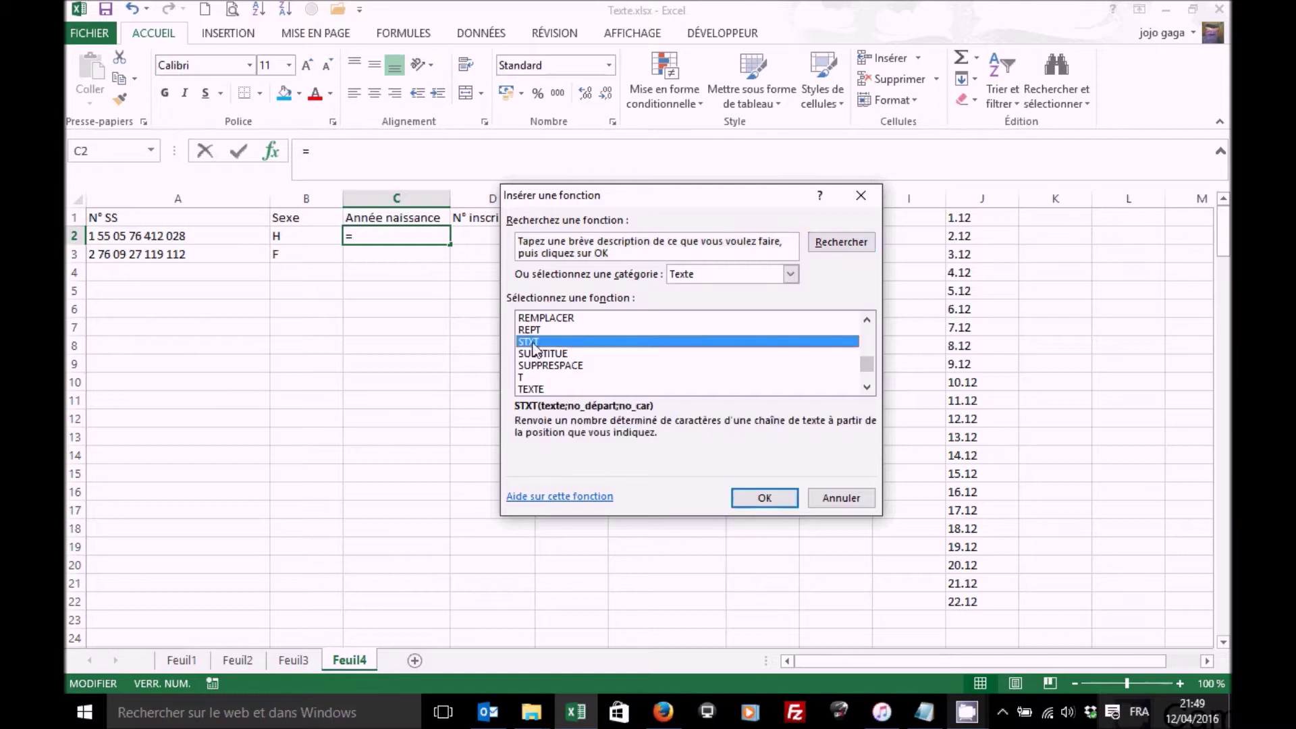
left_click(756, 500)
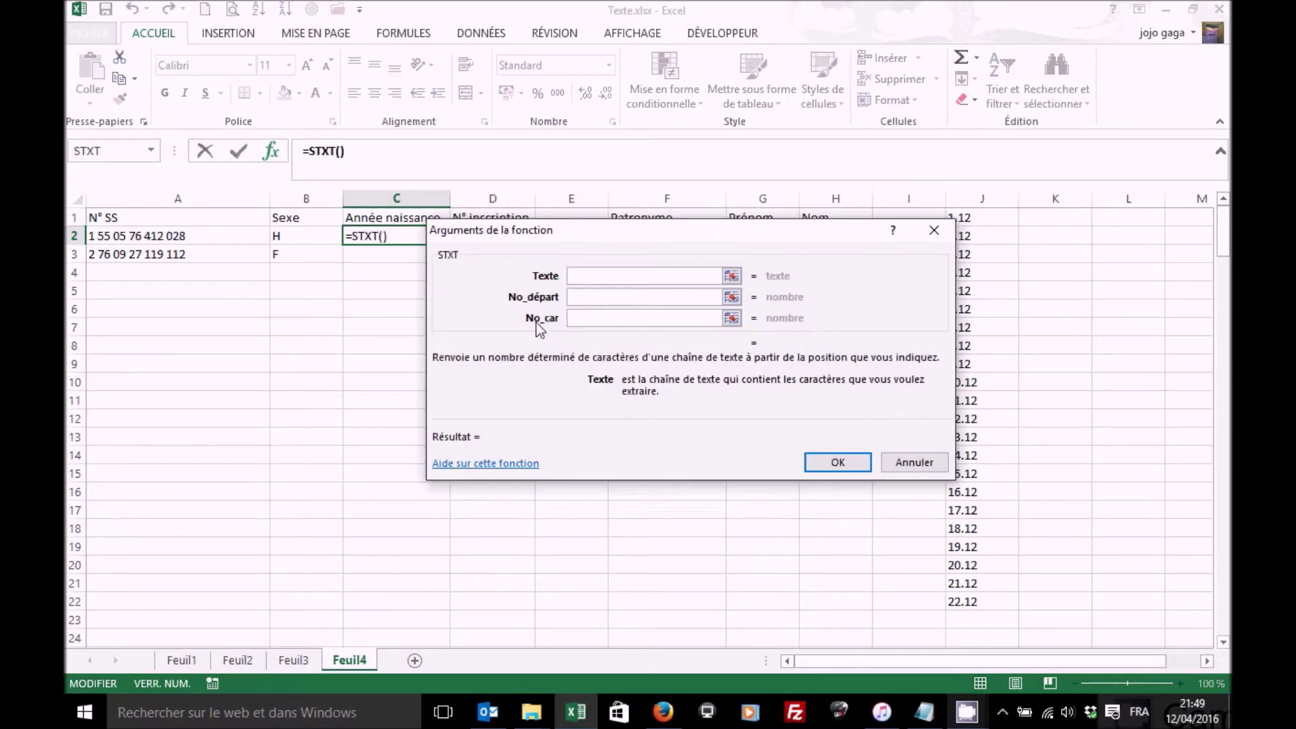
Step: Set STXT to extract 2 characters from A2 starting at position 3, and copy the formula down to C3
left_click(210, 237)
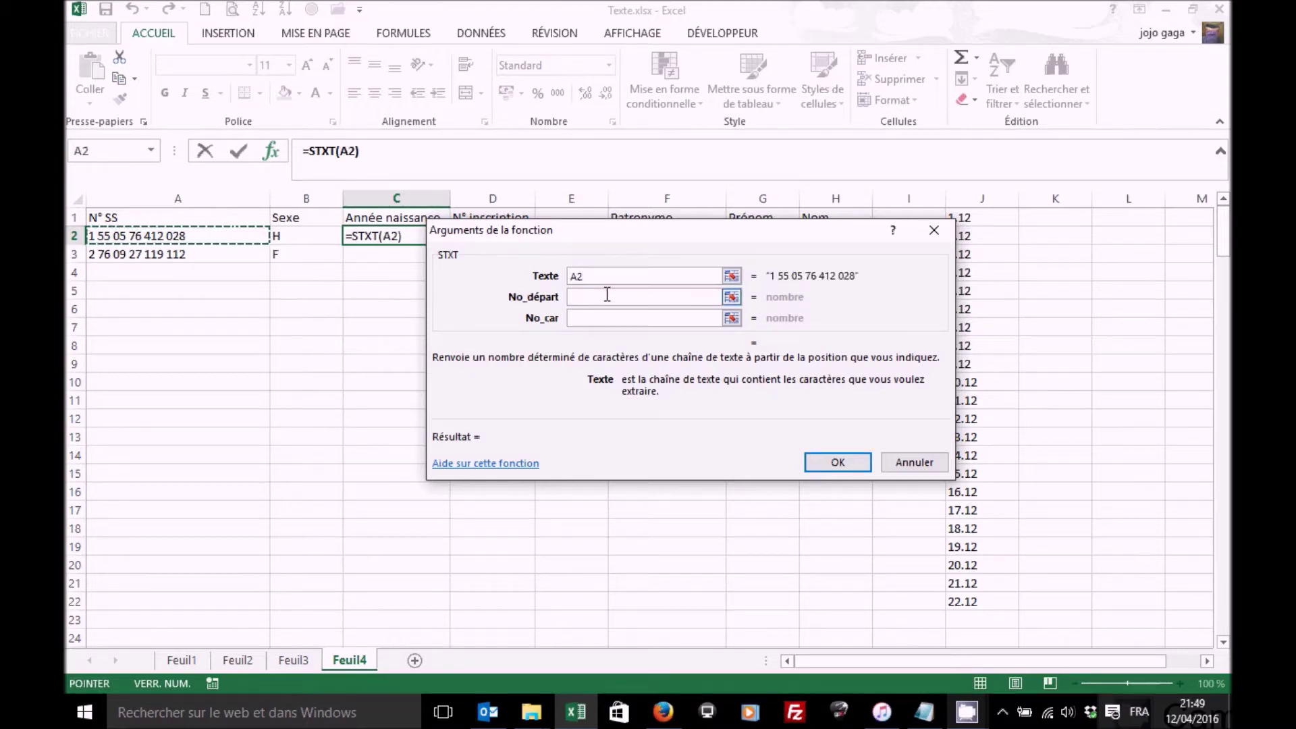
left_click(606, 296)
type("3")
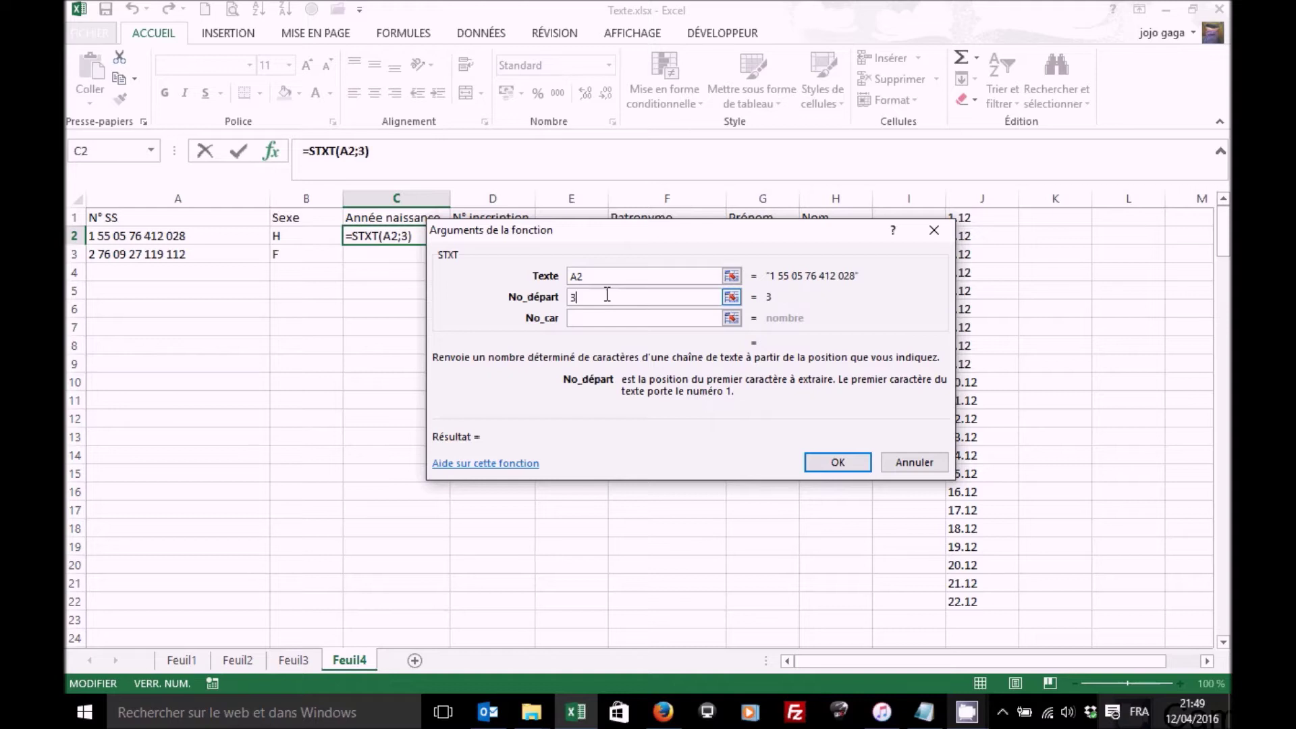
left_click(593, 315)
left_click(592, 316)
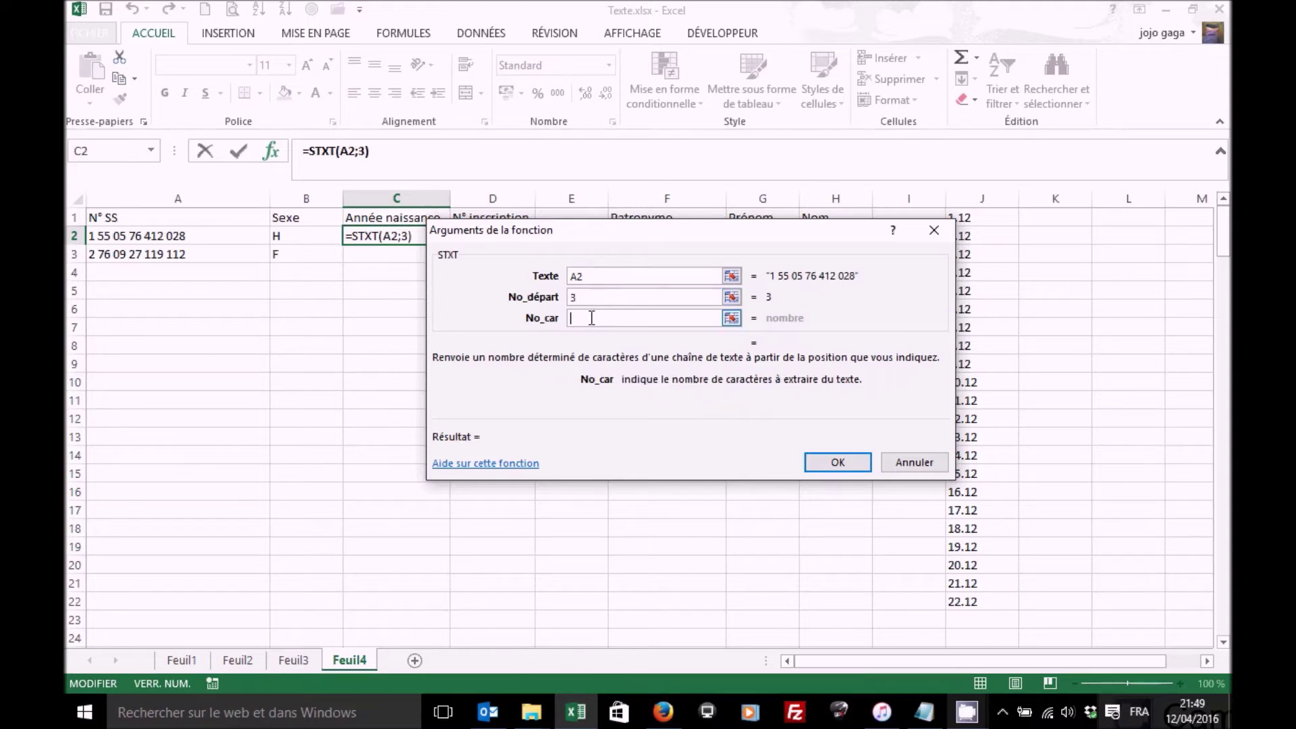
type("2")
left_click(830, 463)
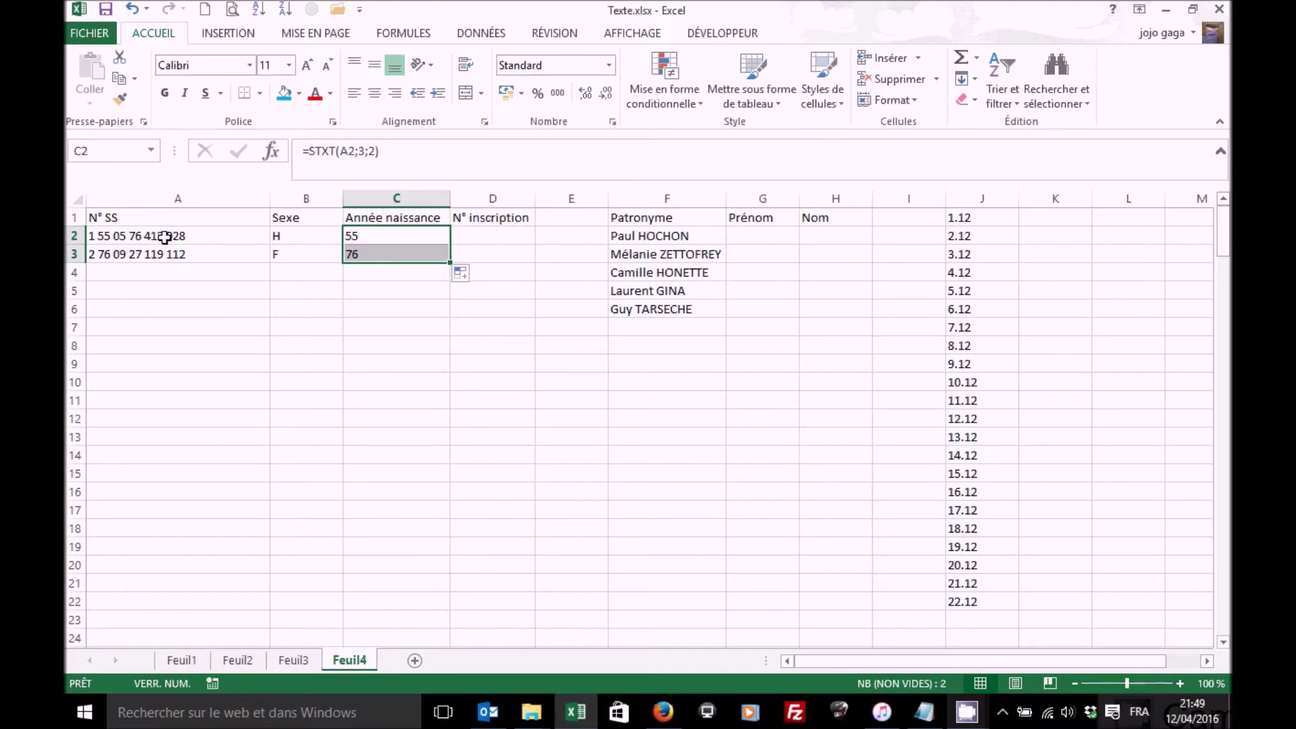
Step: Format the range A1:D3 as a table with headers, using the blue style from the Foncé group
left_click(424, 235)
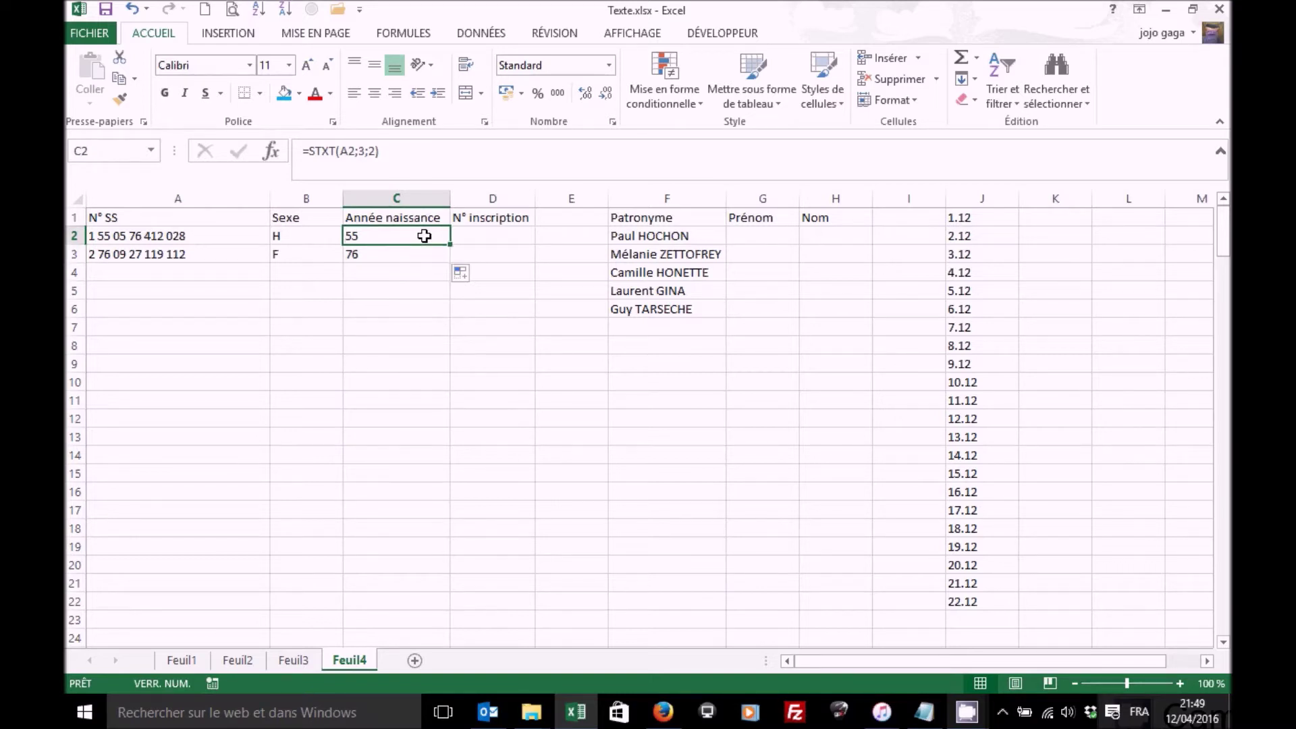
left_click(310, 236)
left_click(357, 237)
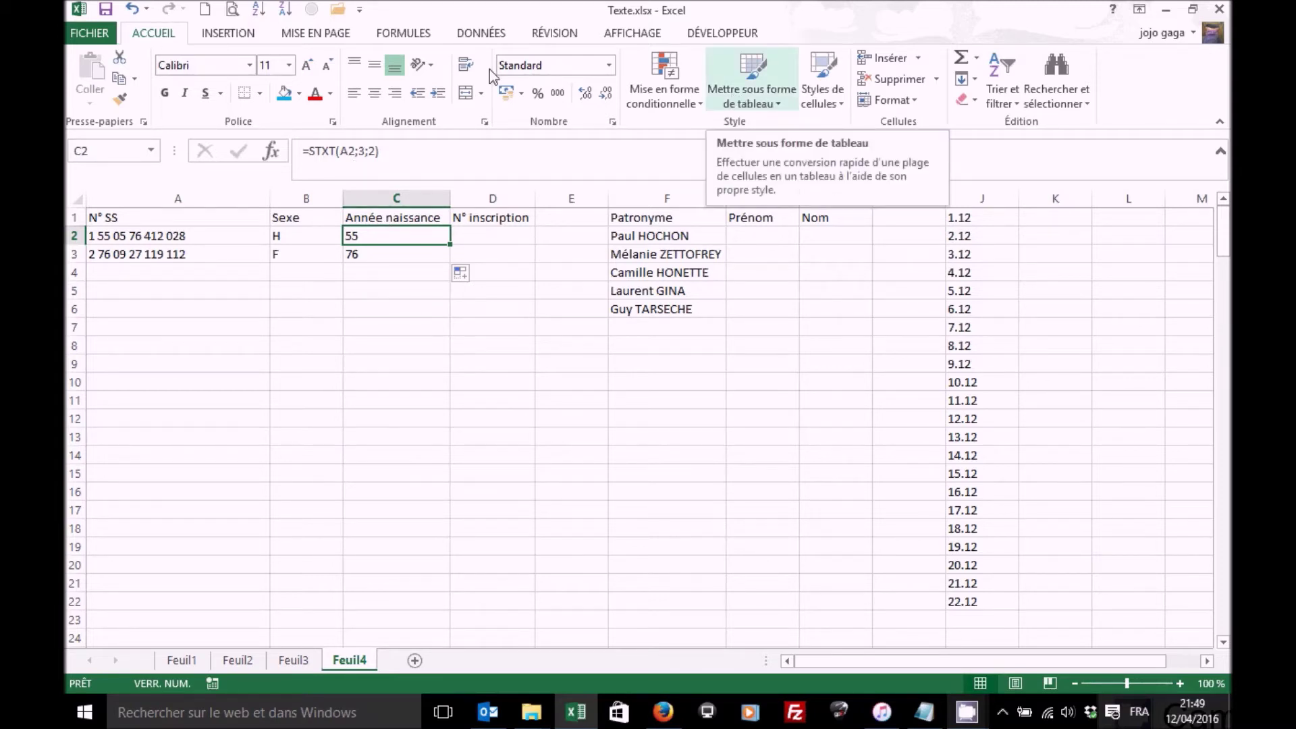
left_click(765, 100)
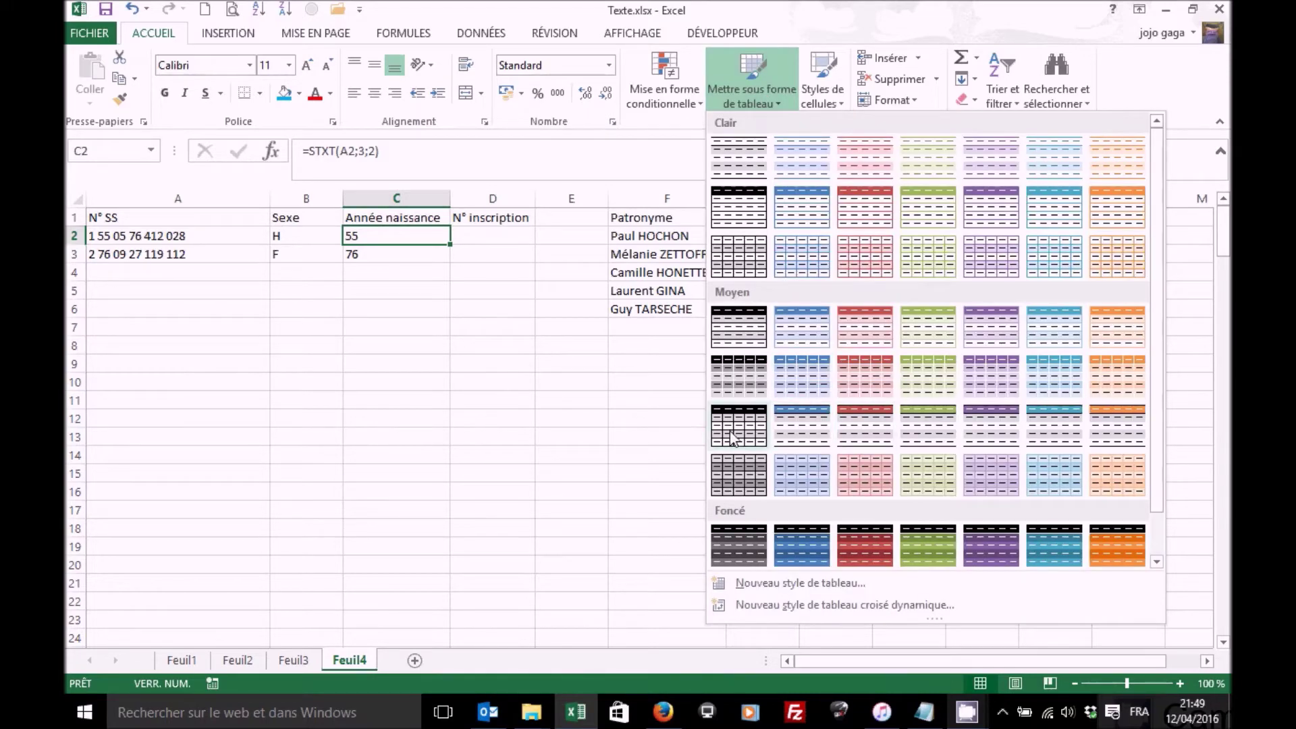
left_click(803, 536)
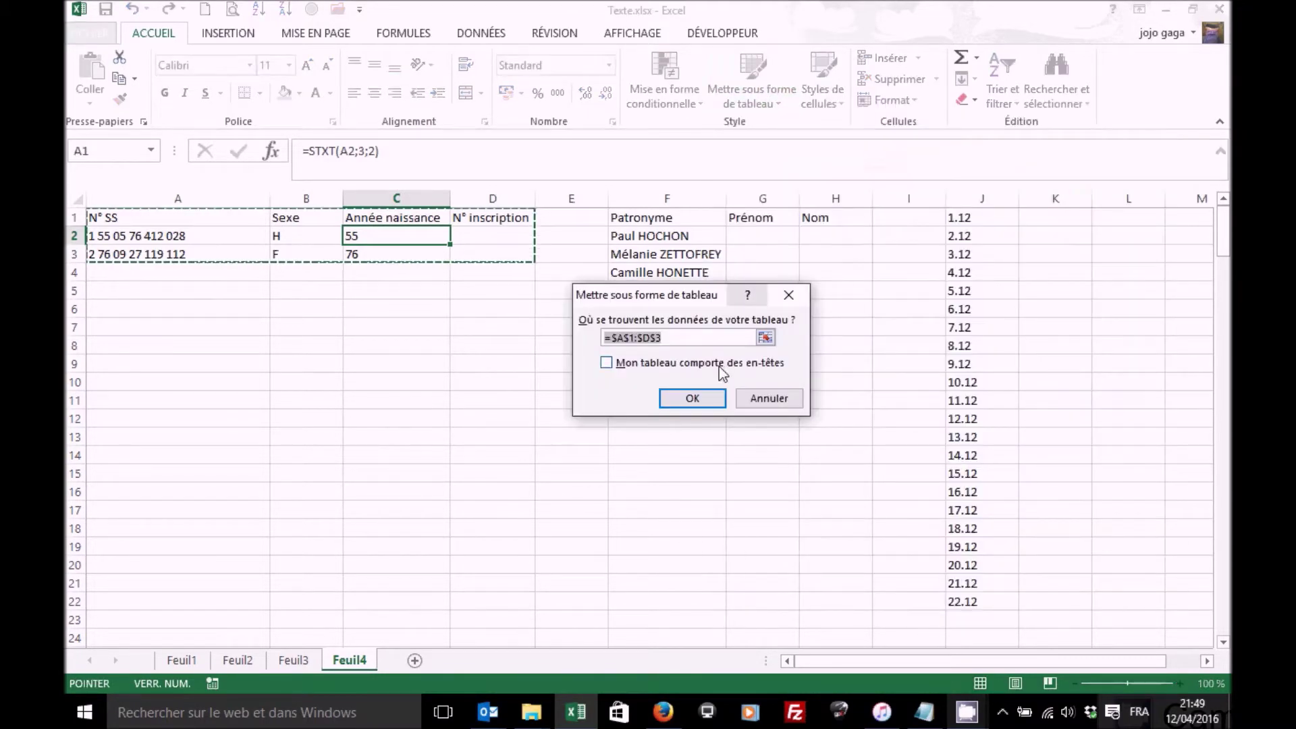
left_click(613, 364)
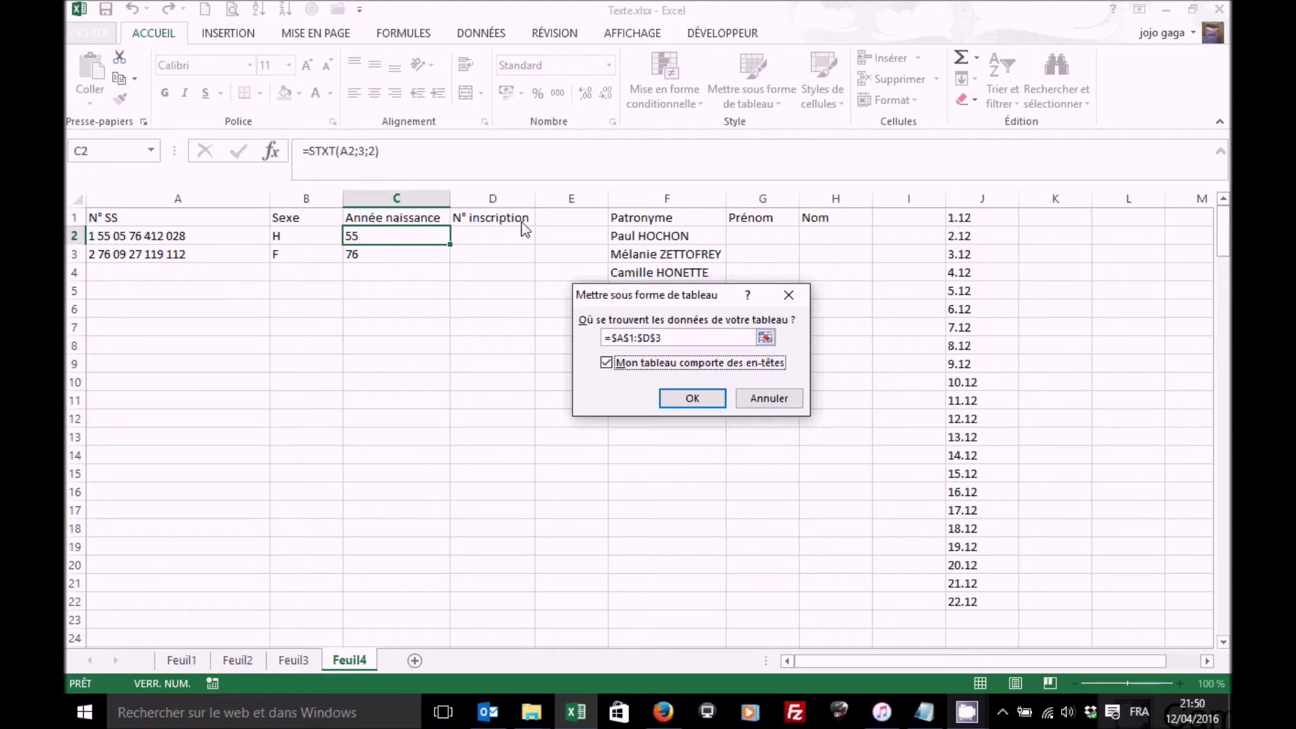
left_click(683, 401)
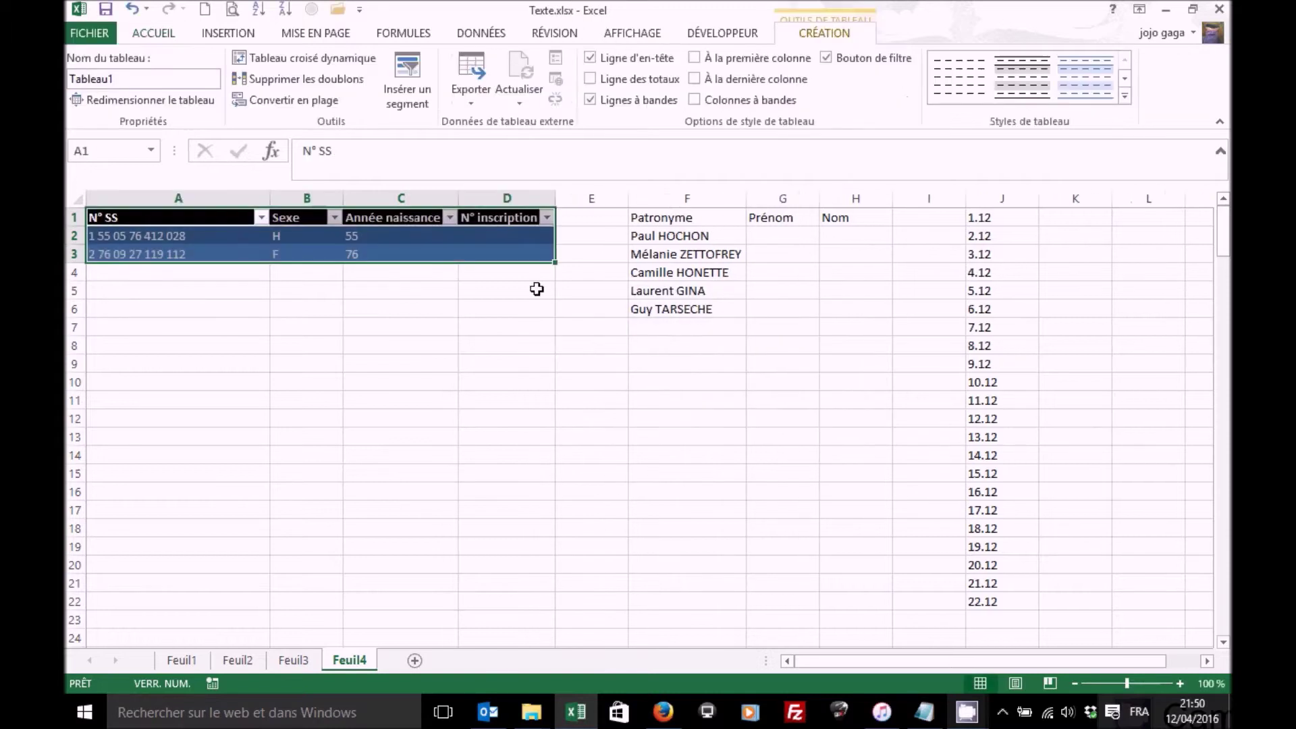
Step: Insert the DROITE function from the Texte category into cell D2 under N° inscription
left_click(499, 234)
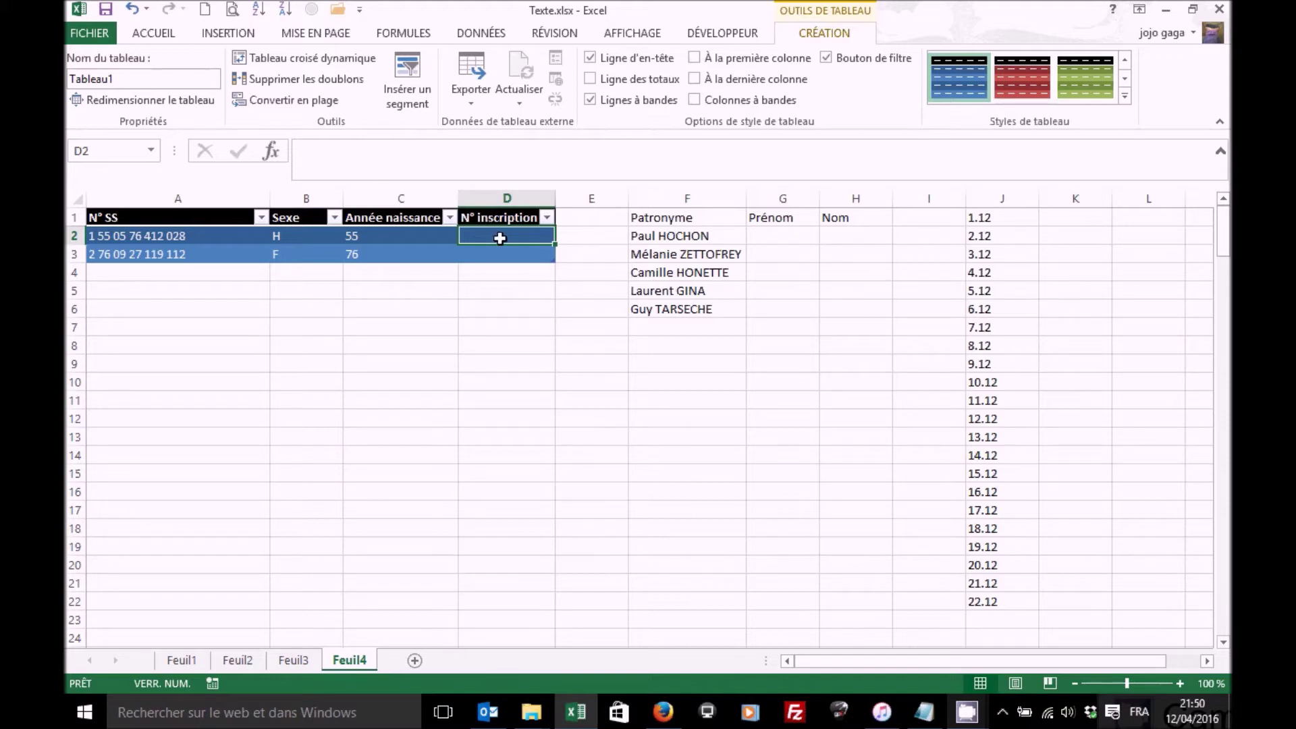
left_click(271, 153)
left_click(791, 273)
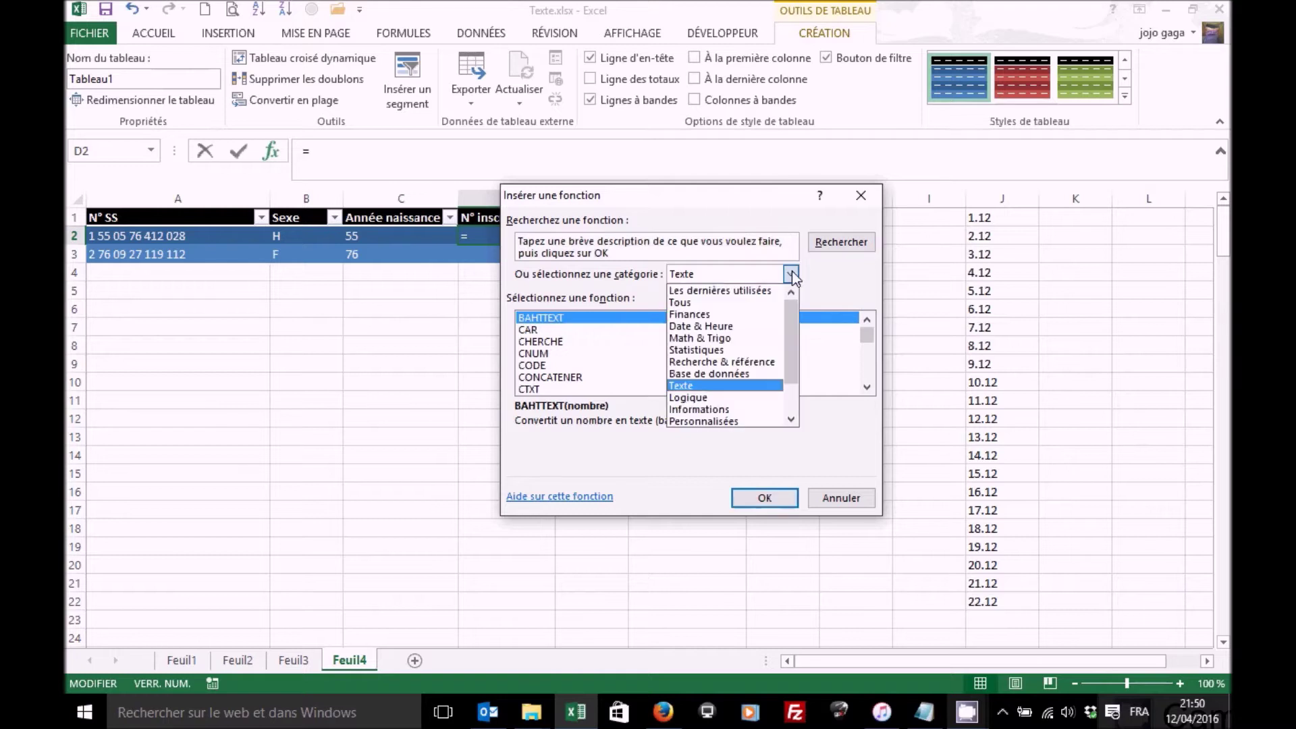
left_click(696, 385)
scroll(864, 372, "down", 2)
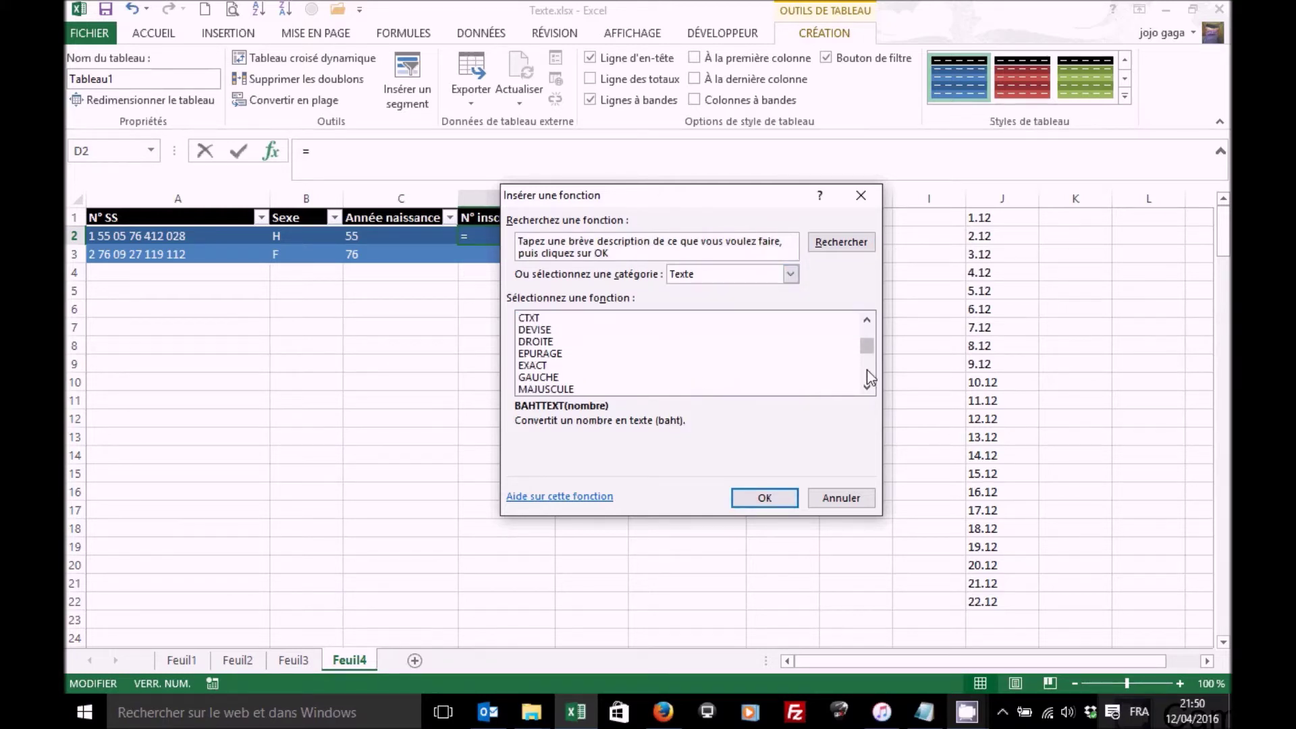
left_click(557, 342)
left_click(756, 497)
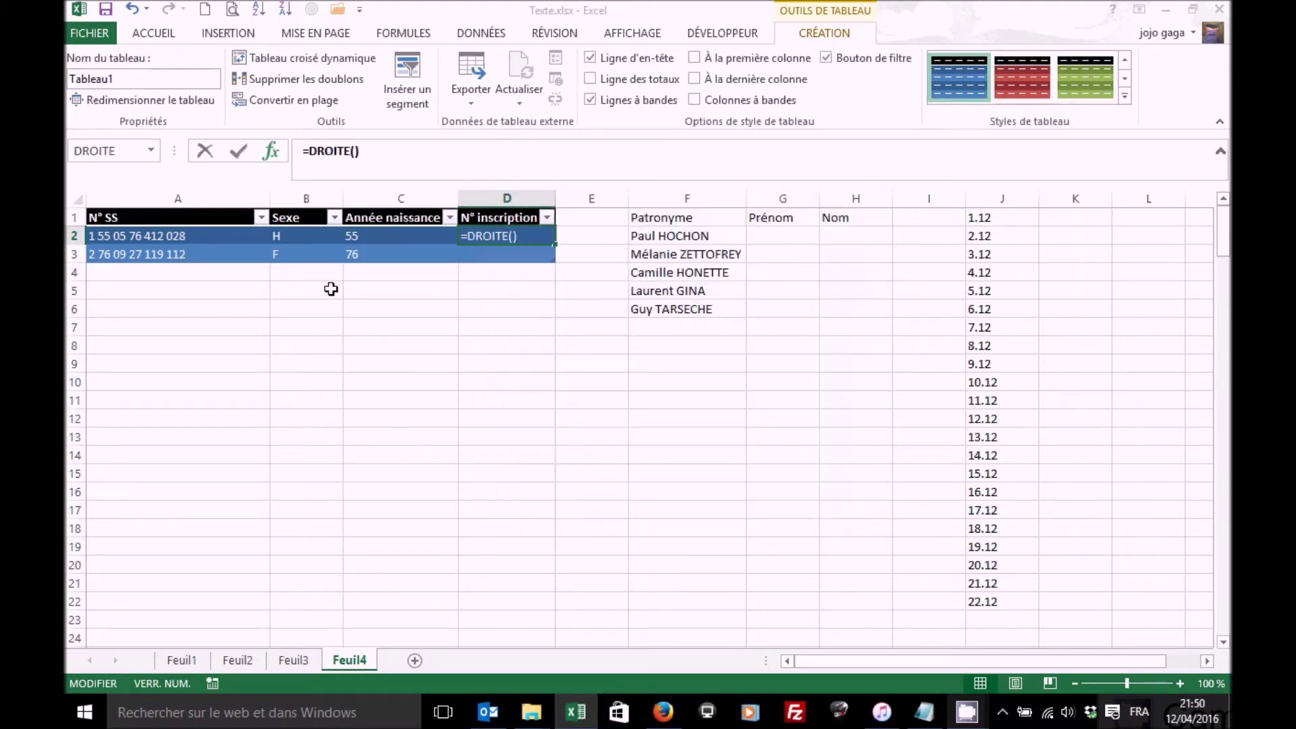
Step: Set DROITE to extract the last 3 characters from the N° SS value in A2, and validate the formula
left_click(187, 237)
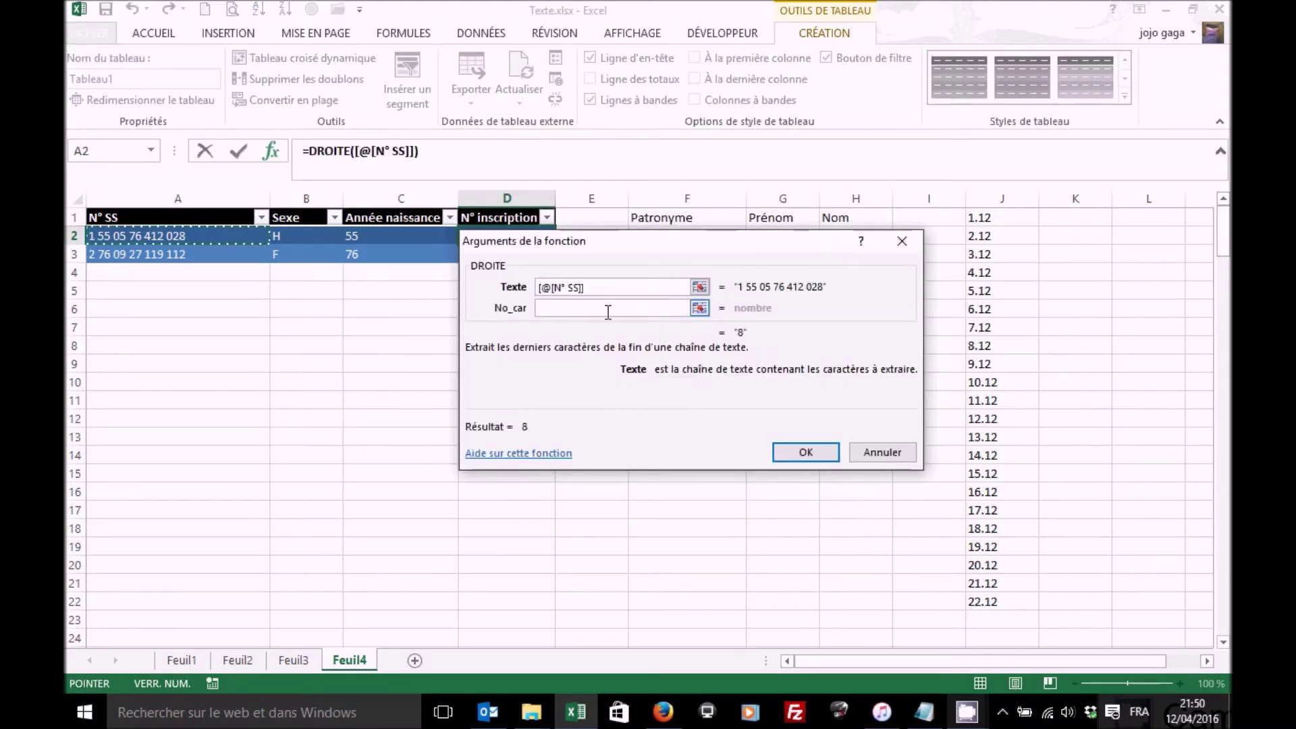
left_click_drag(614, 243, 427, 330)
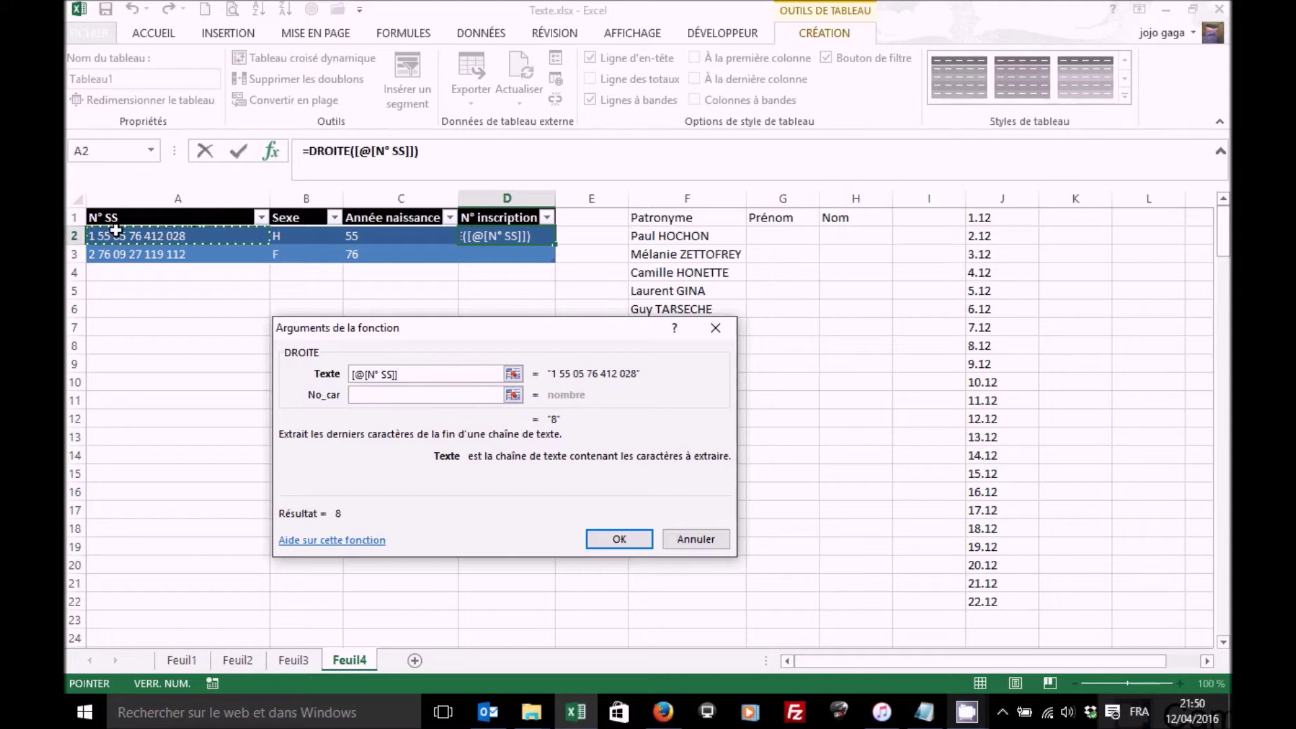
left_click(367, 395)
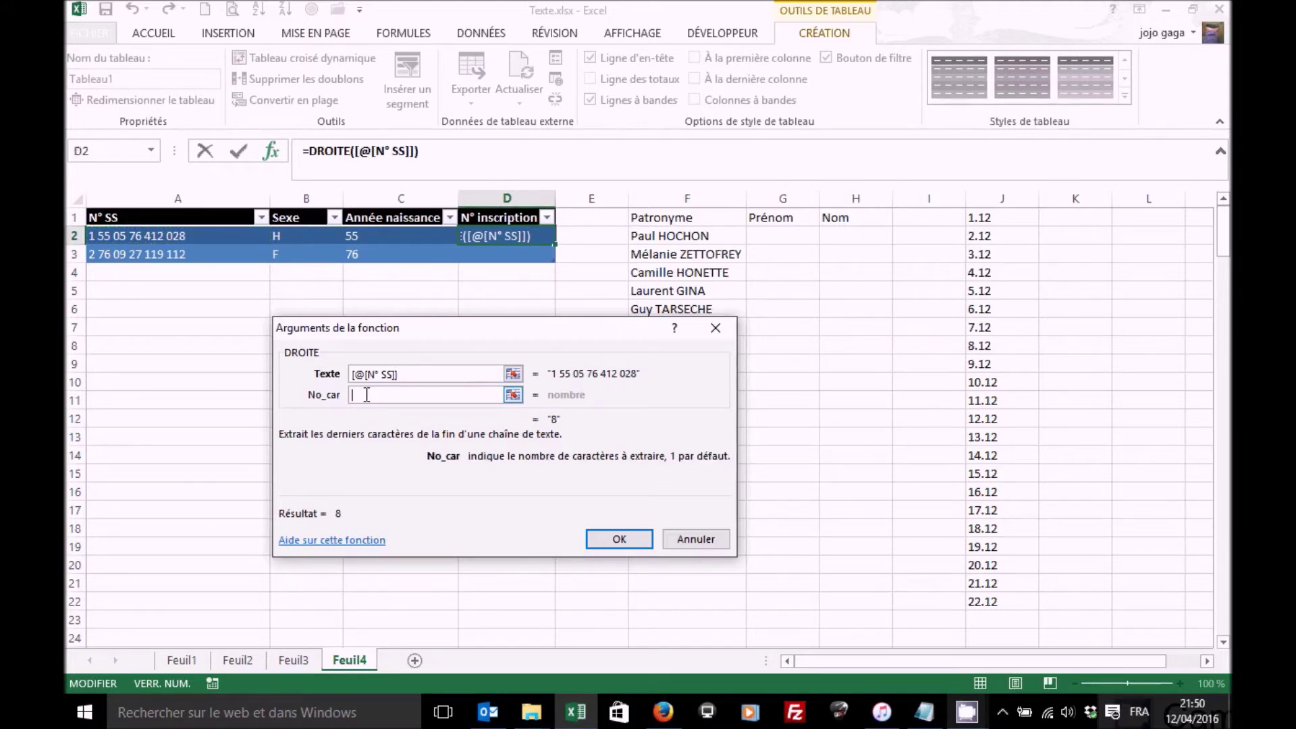
type("3")
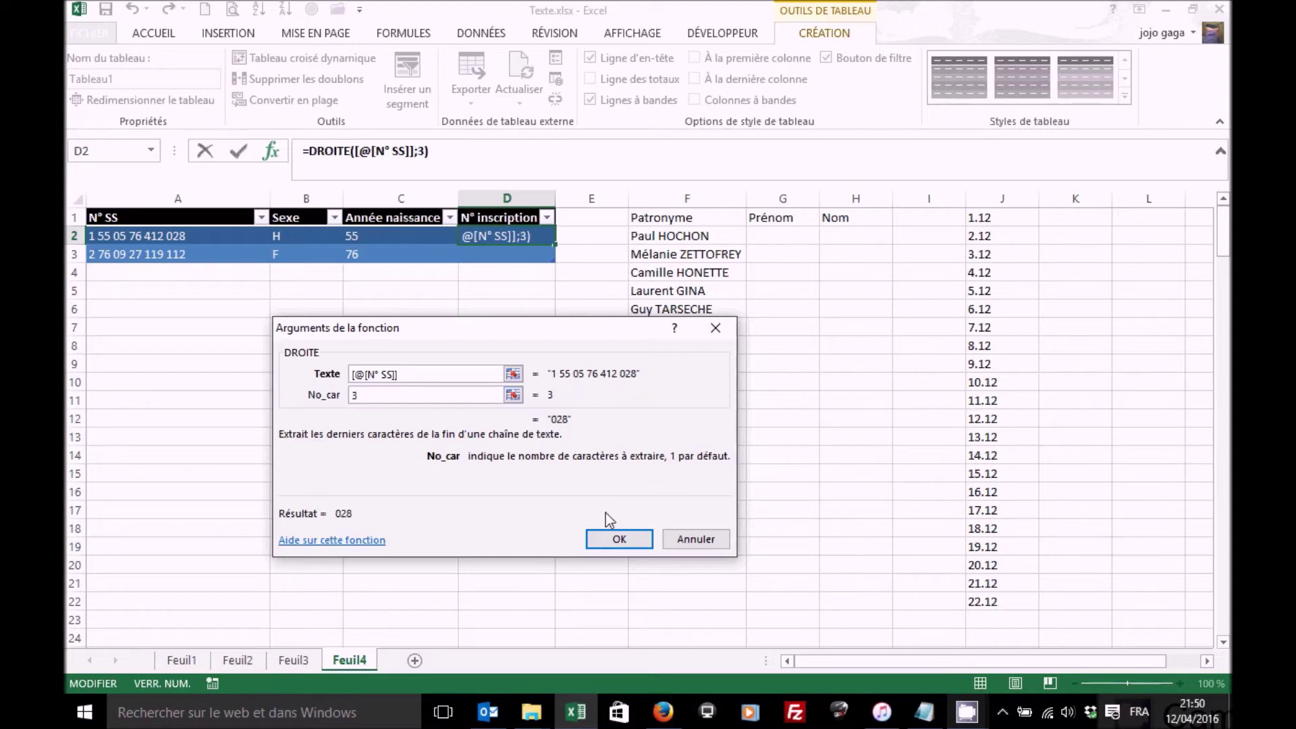
left_click(616, 540)
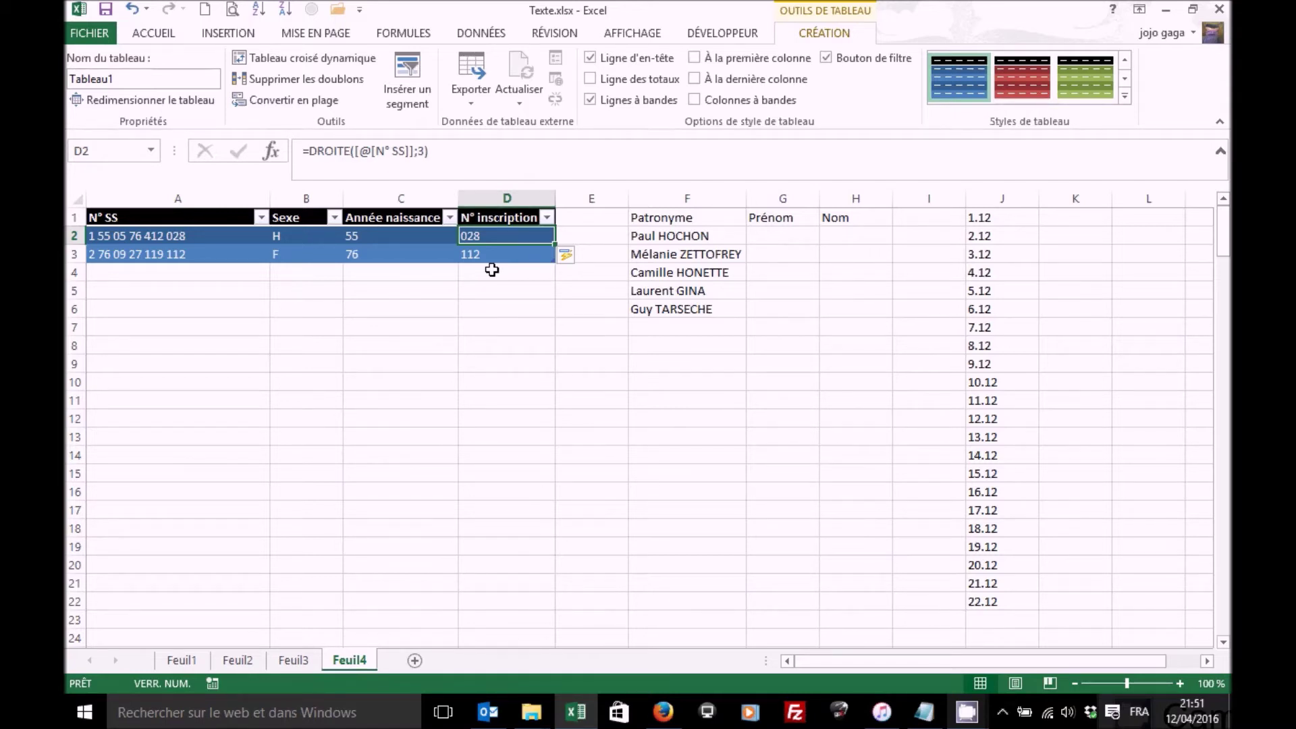
Step: Format the range F1:H6 as a table with headers, using a red style from the Moyen group
left_click(679, 235)
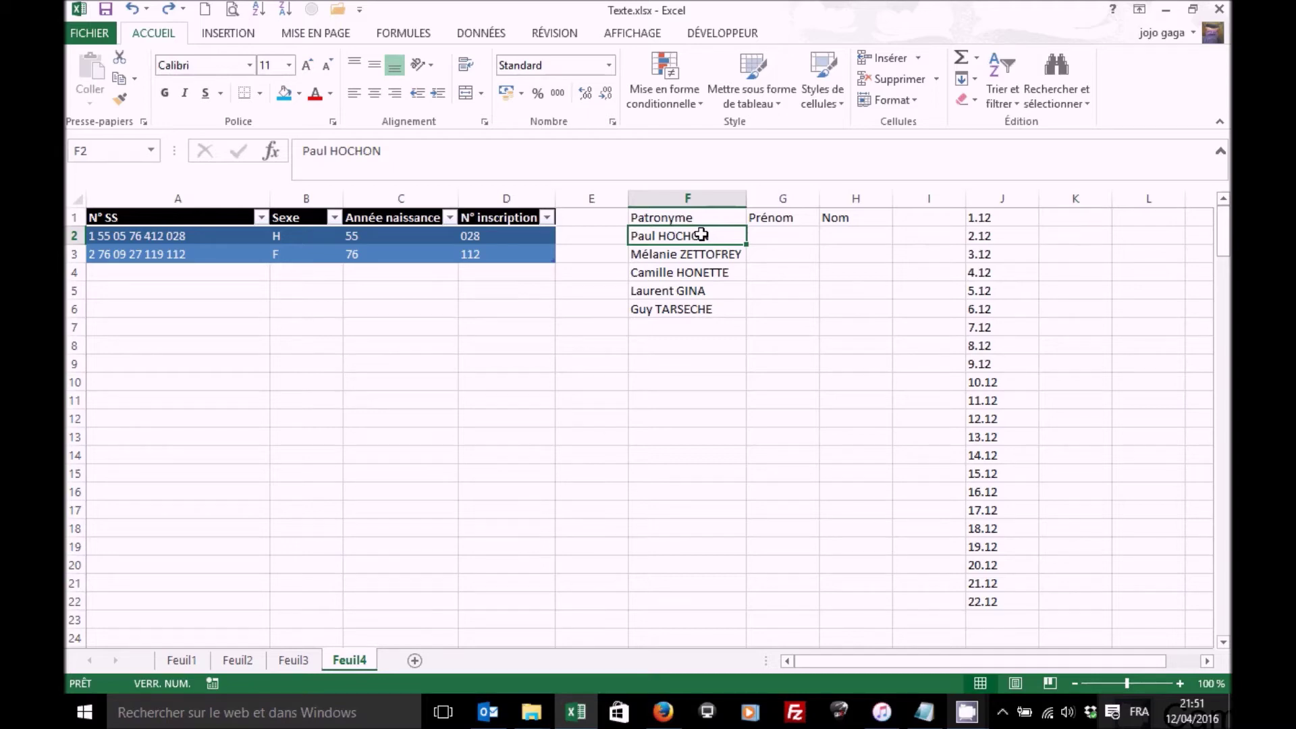
left_click(751, 104)
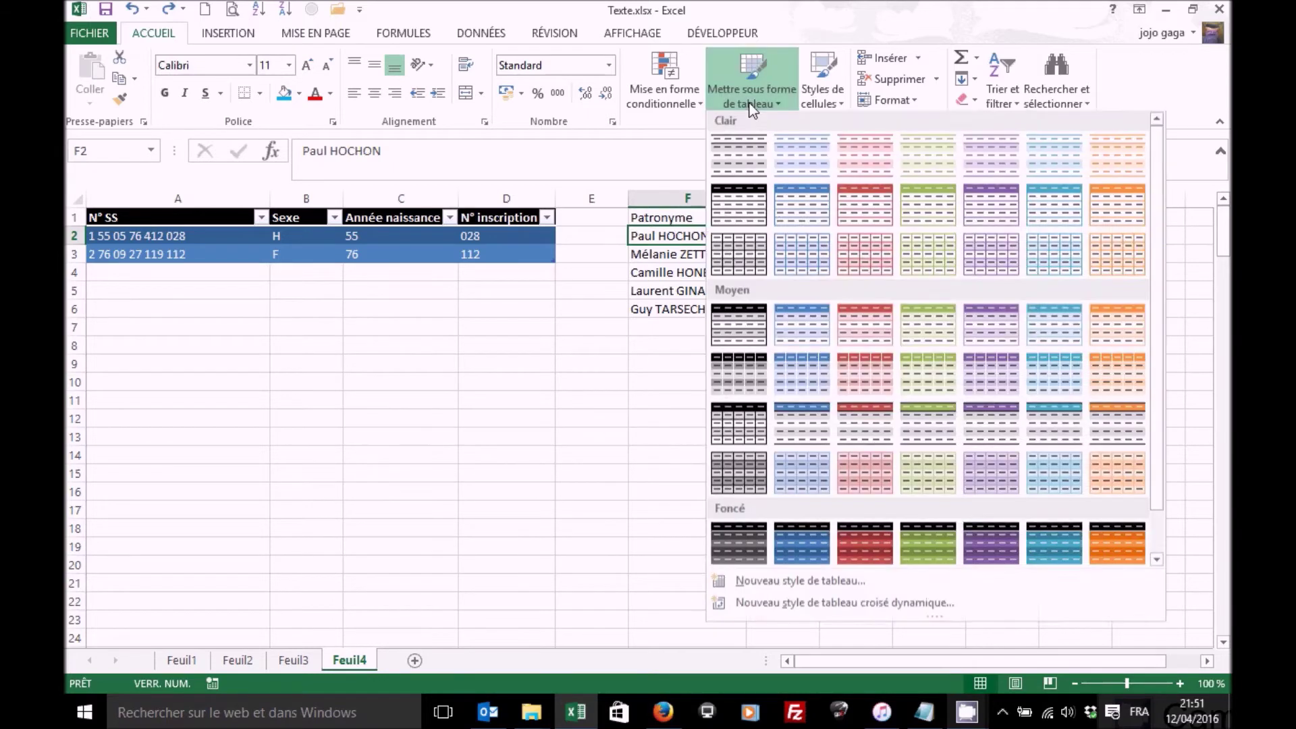
left_click(869, 386)
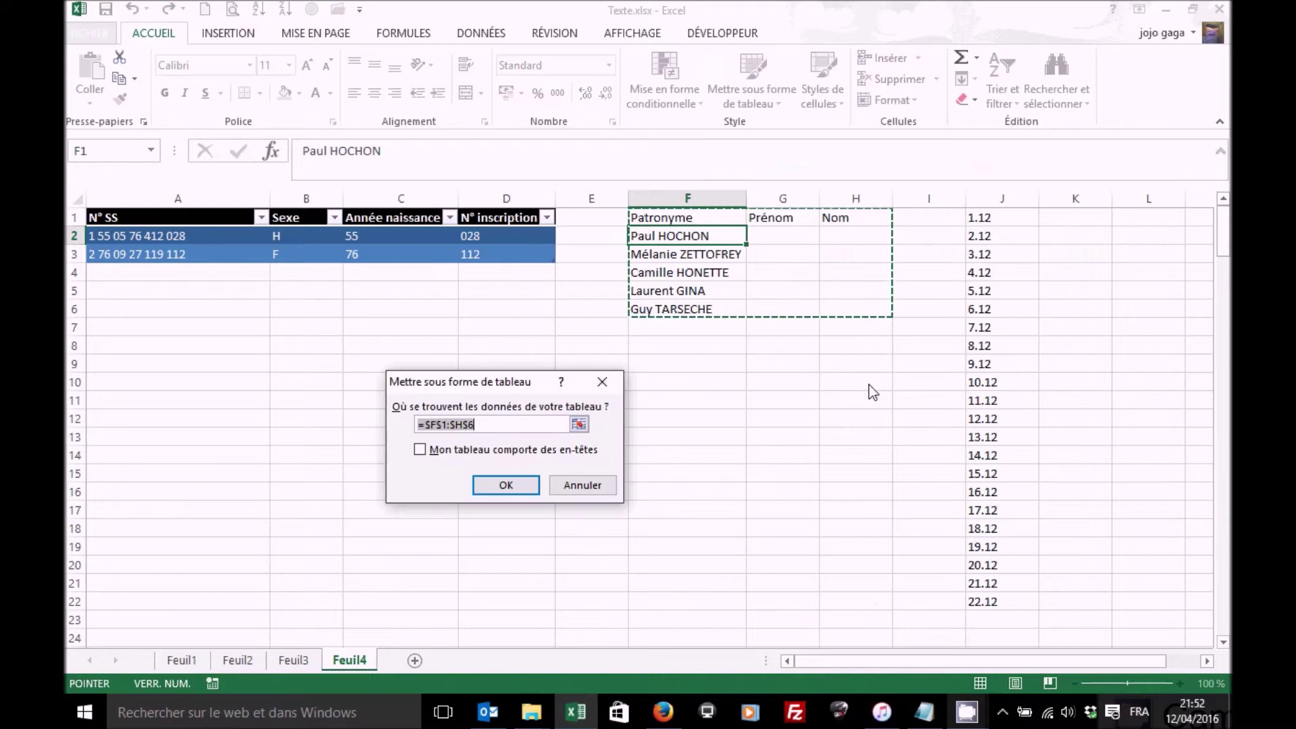
left_click(420, 450)
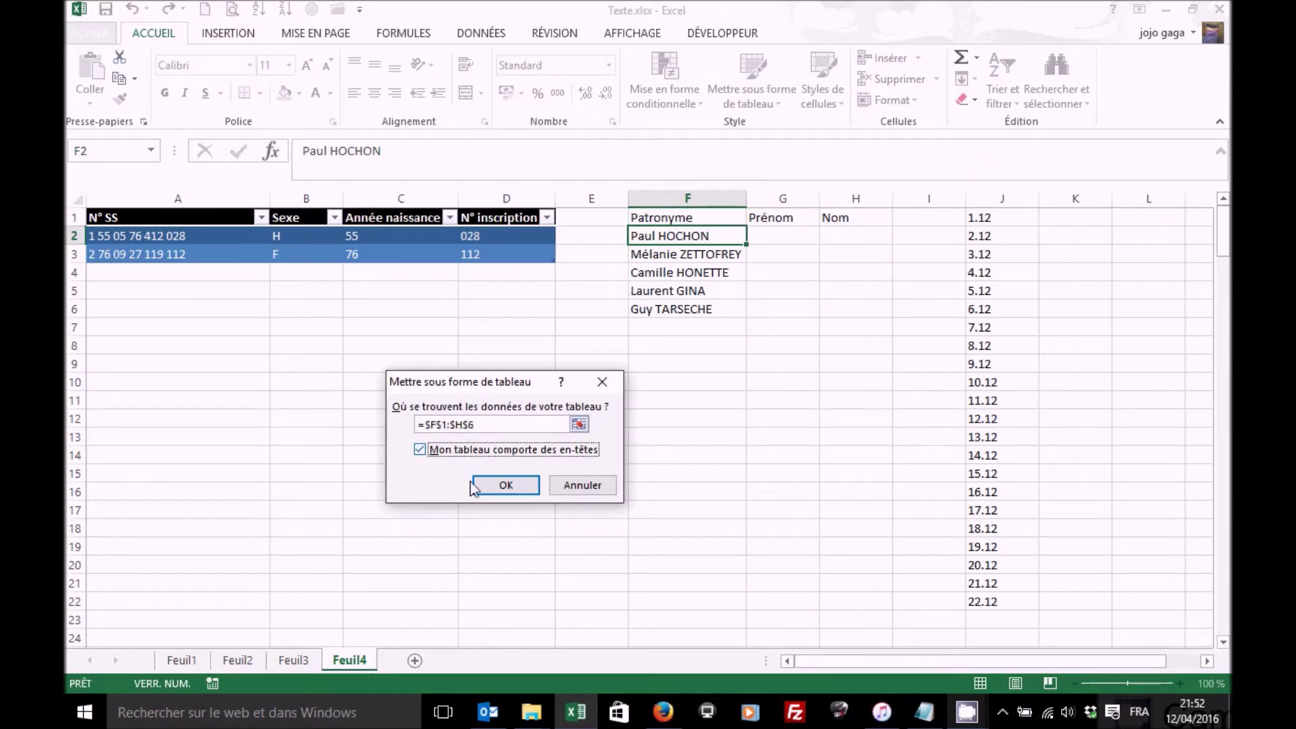
left_click(507, 487)
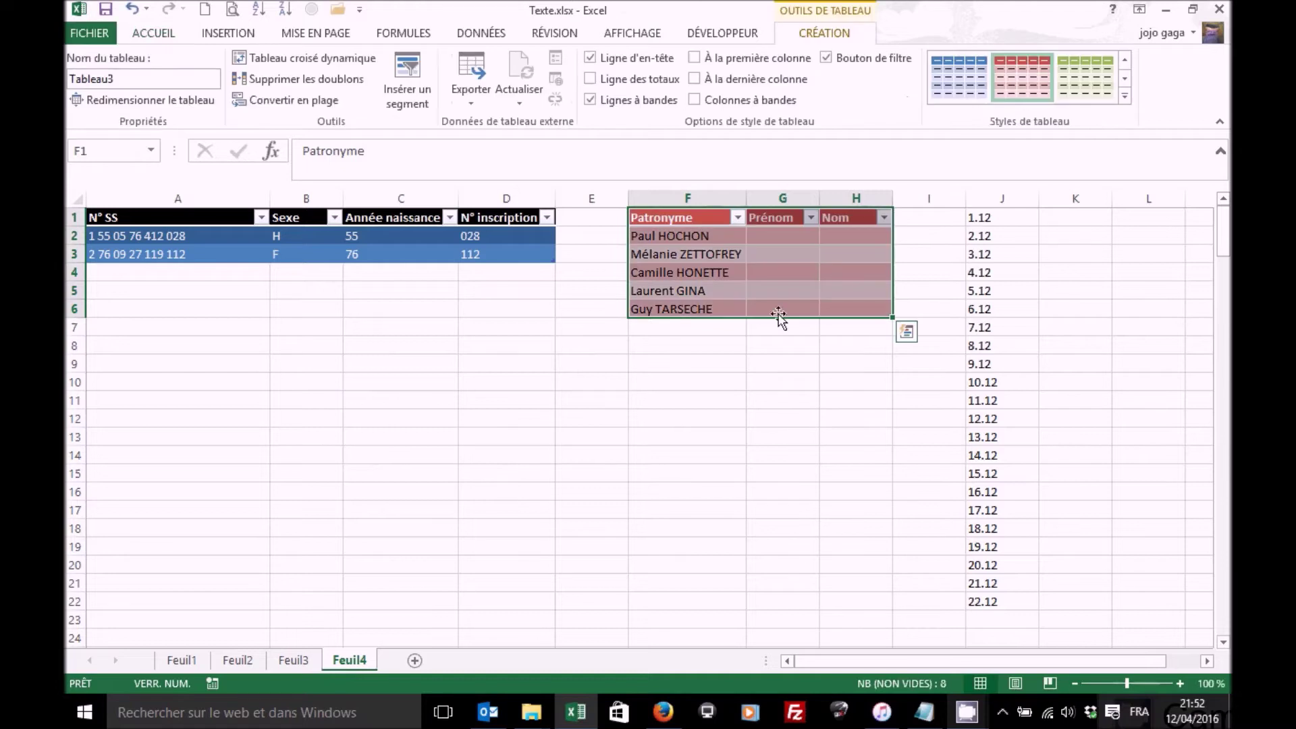
Step: Insert the GAUCHE function from the Texte category into cell G2 under Prénom, with F2 (Patronyme) as its text
left_click(774, 237)
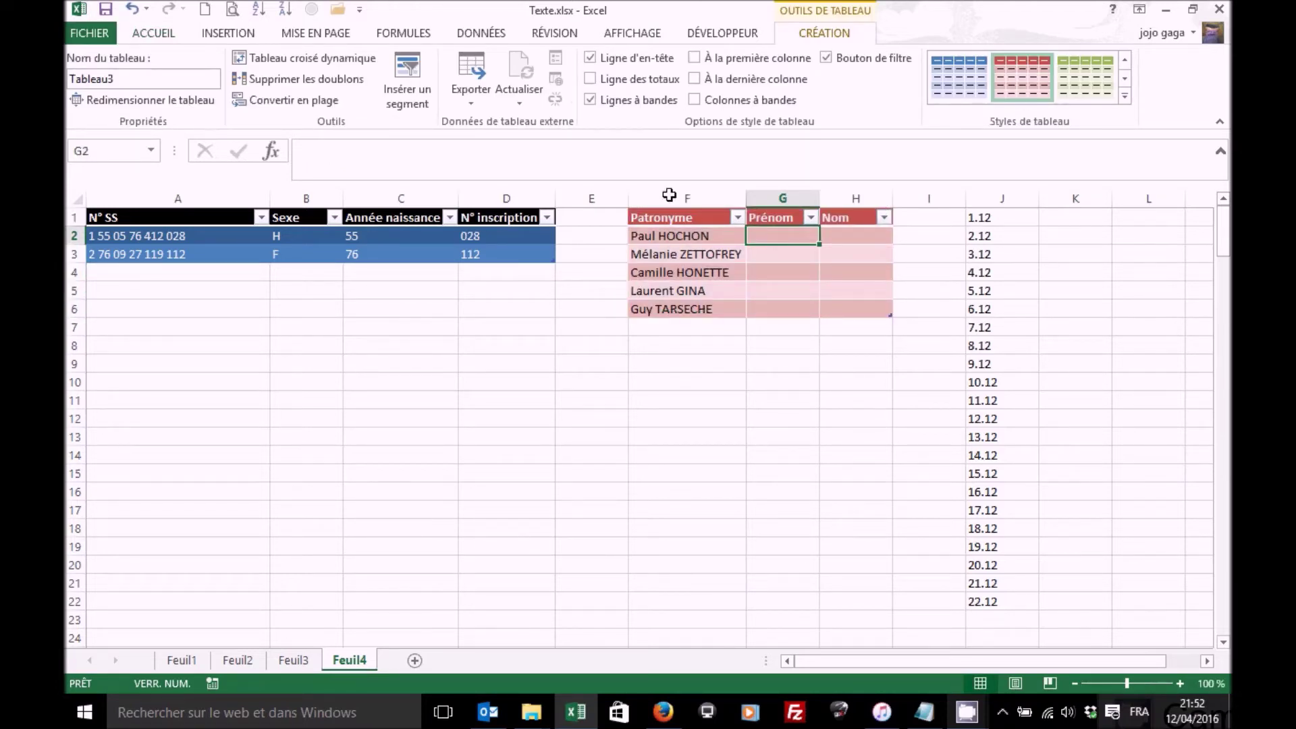
left_click(272, 153)
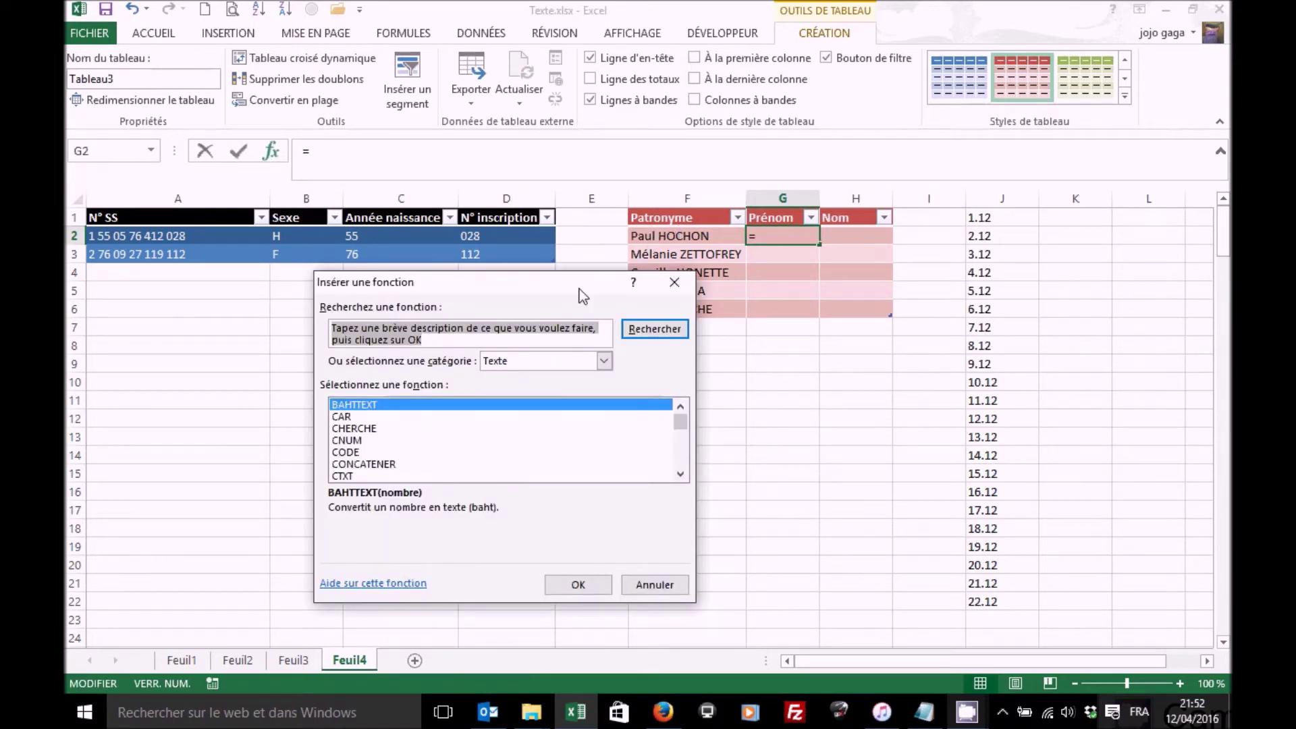
scroll(654, 454, "down", 2)
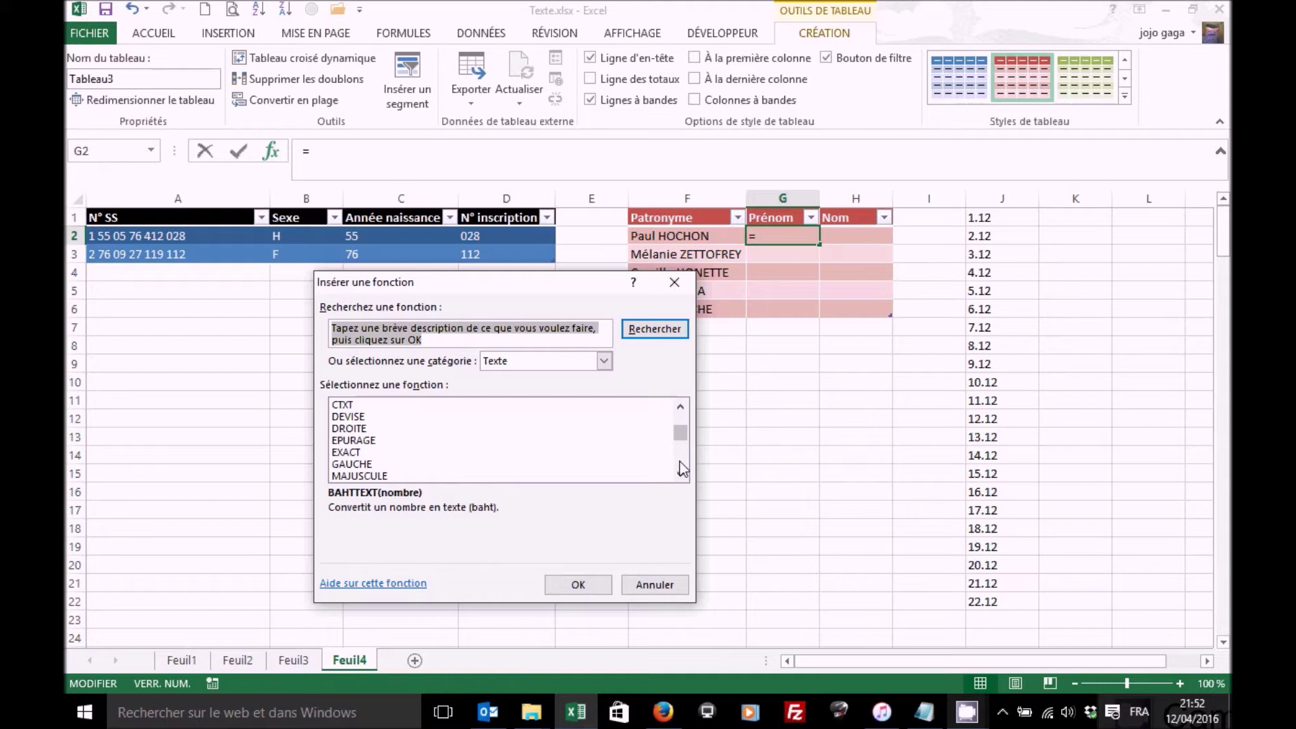
left_click(374, 464)
left_click(578, 585)
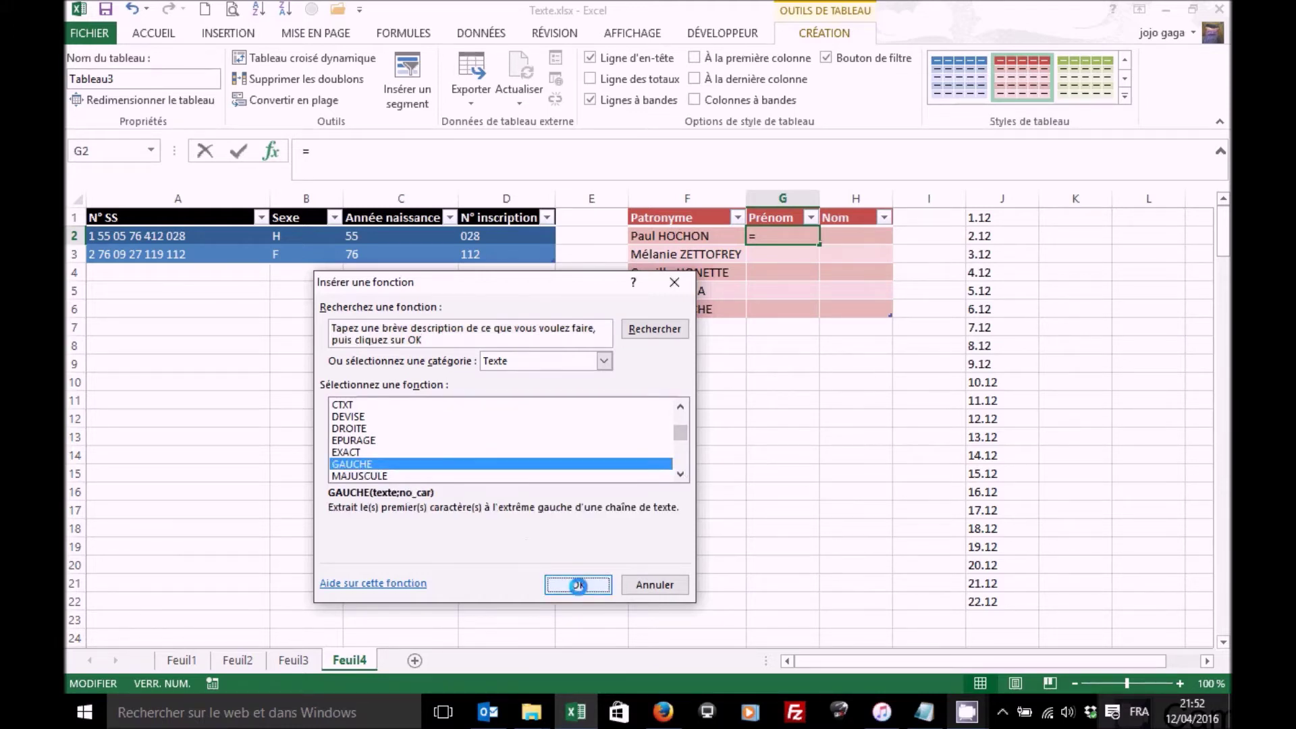
left_click(657, 237)
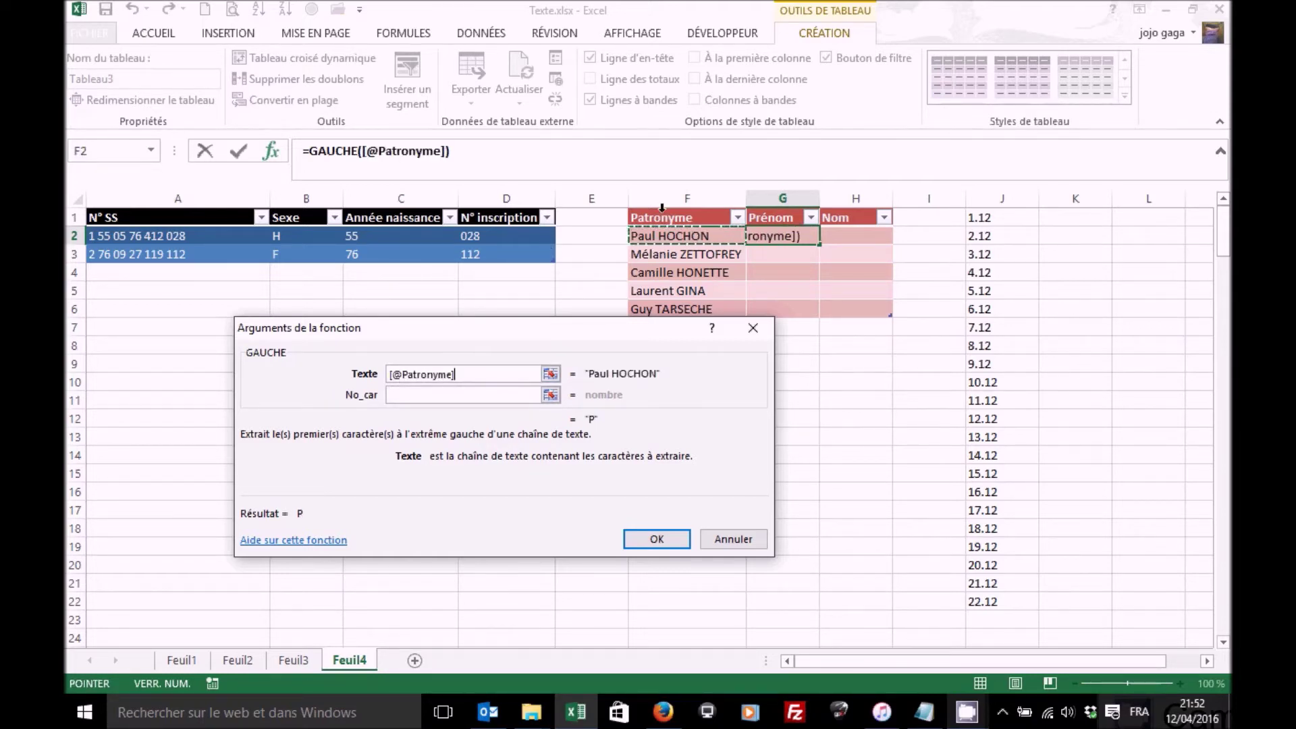
Step: Nest the TROUVE function from the Texte category as the No_car argument of GAUCHE
left_click(442, 394)
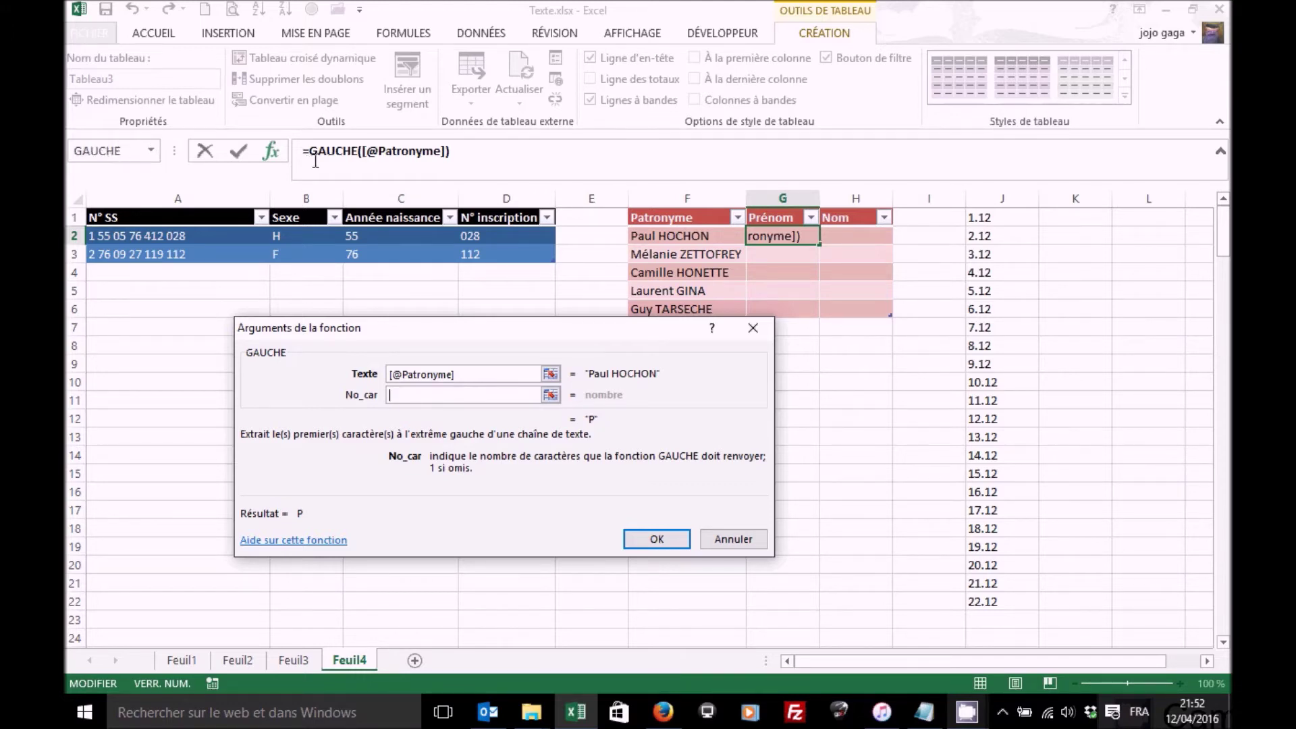
left_click(152, 151)
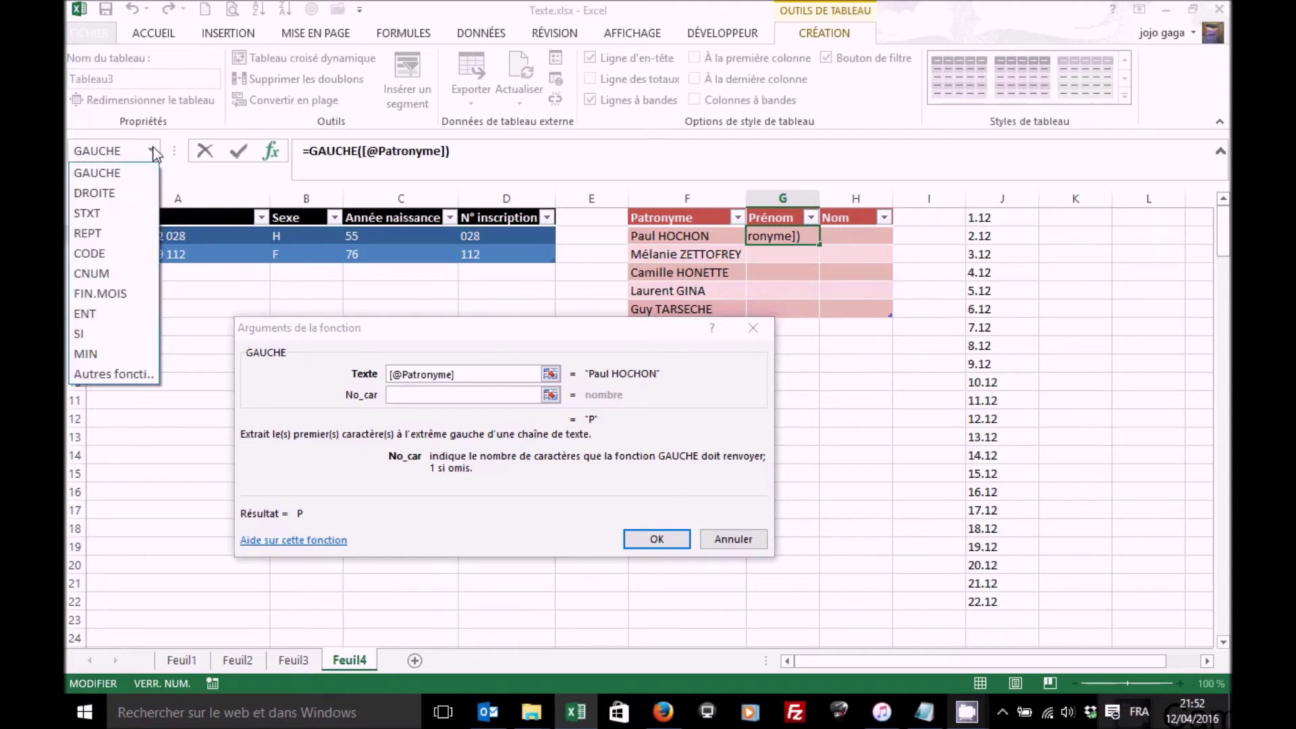
left_click(135, 374)
left_click_drag(683, 424, 678, 459)
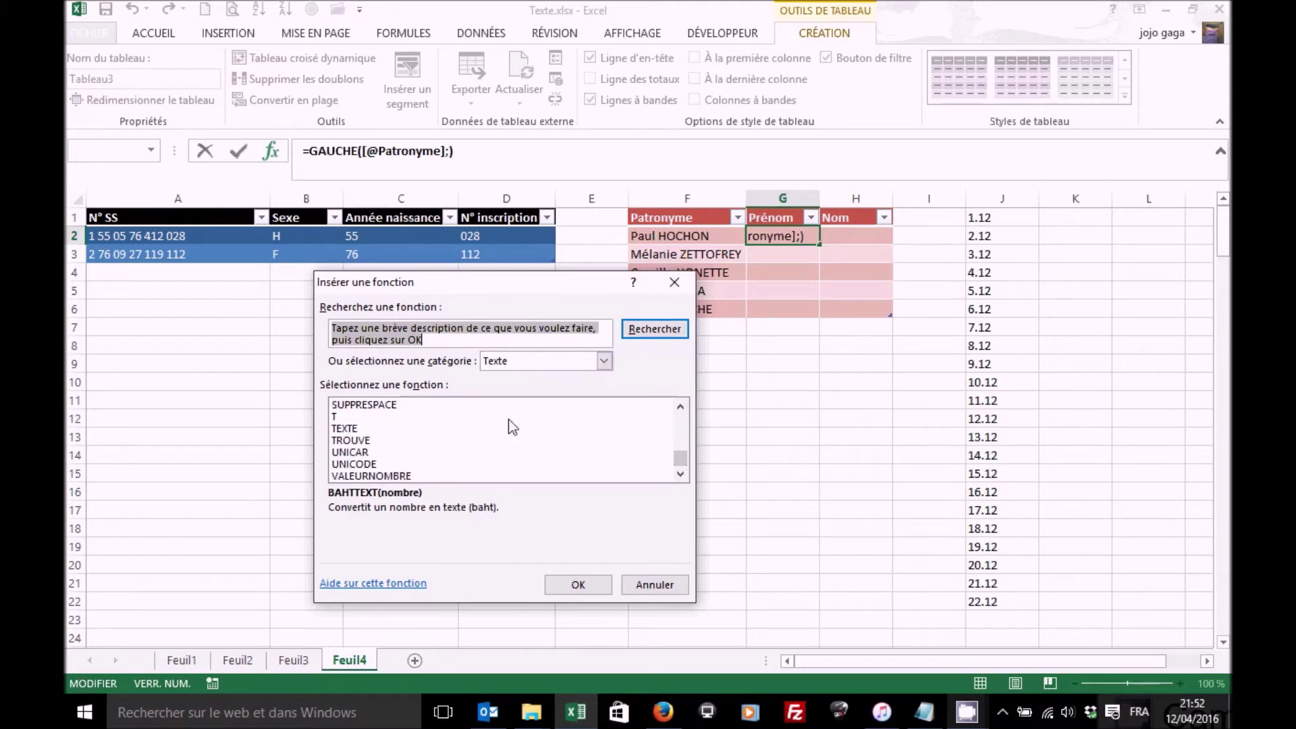
left_click(365, 440)
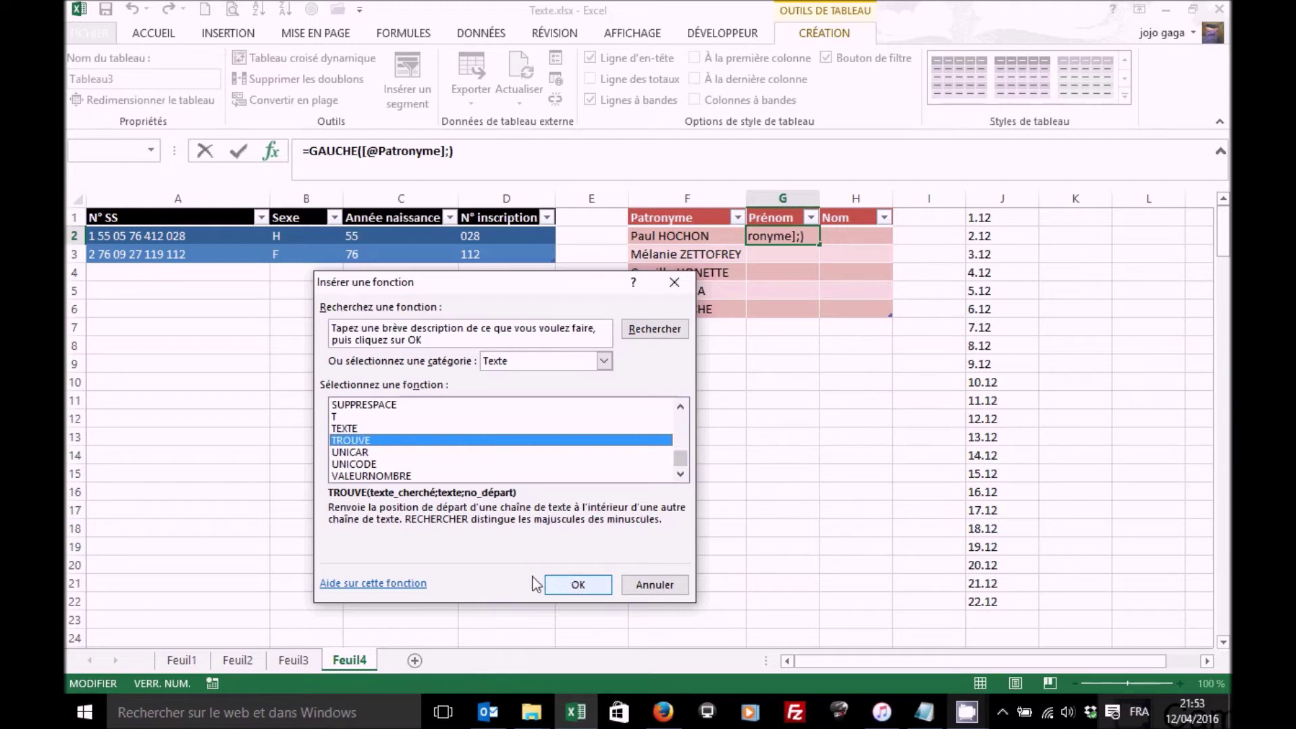
left_click(571, 584)
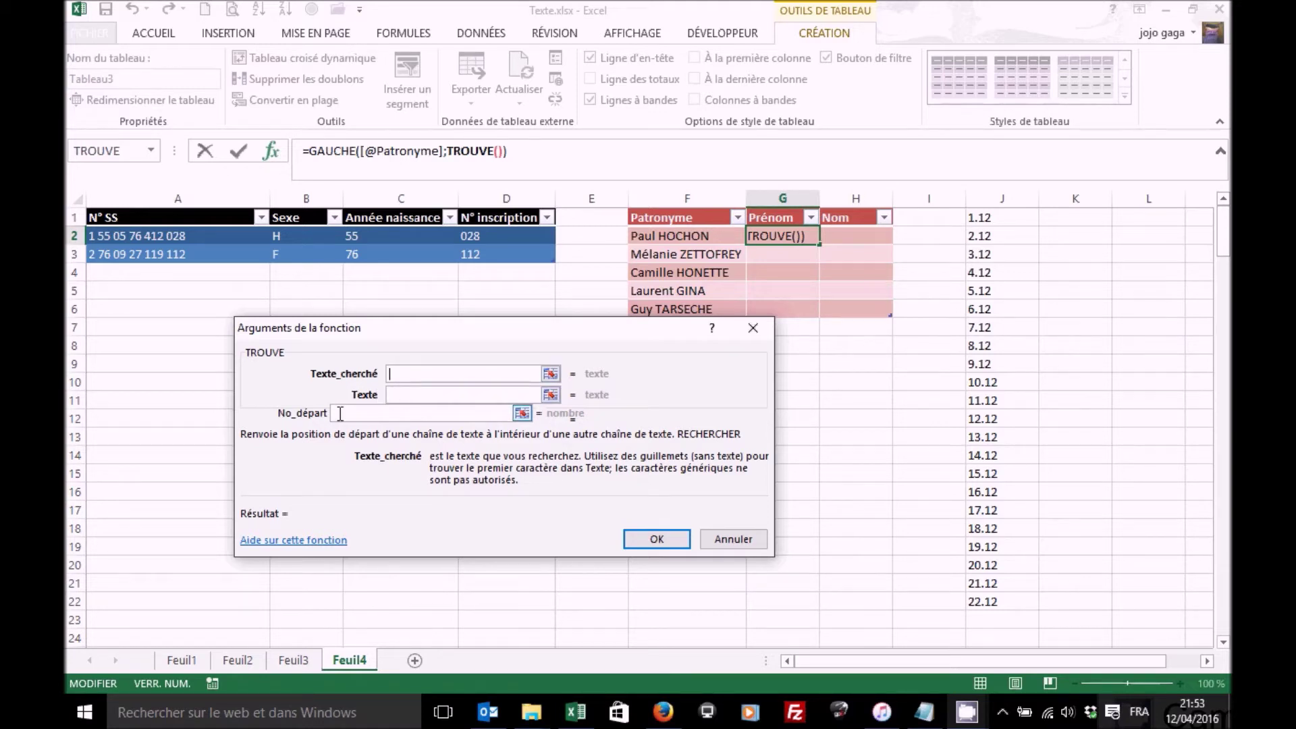
Step: Set TROUVE to look for a space " " in the Patronyme value in F2, starting at character 2
left_click(478, 150)
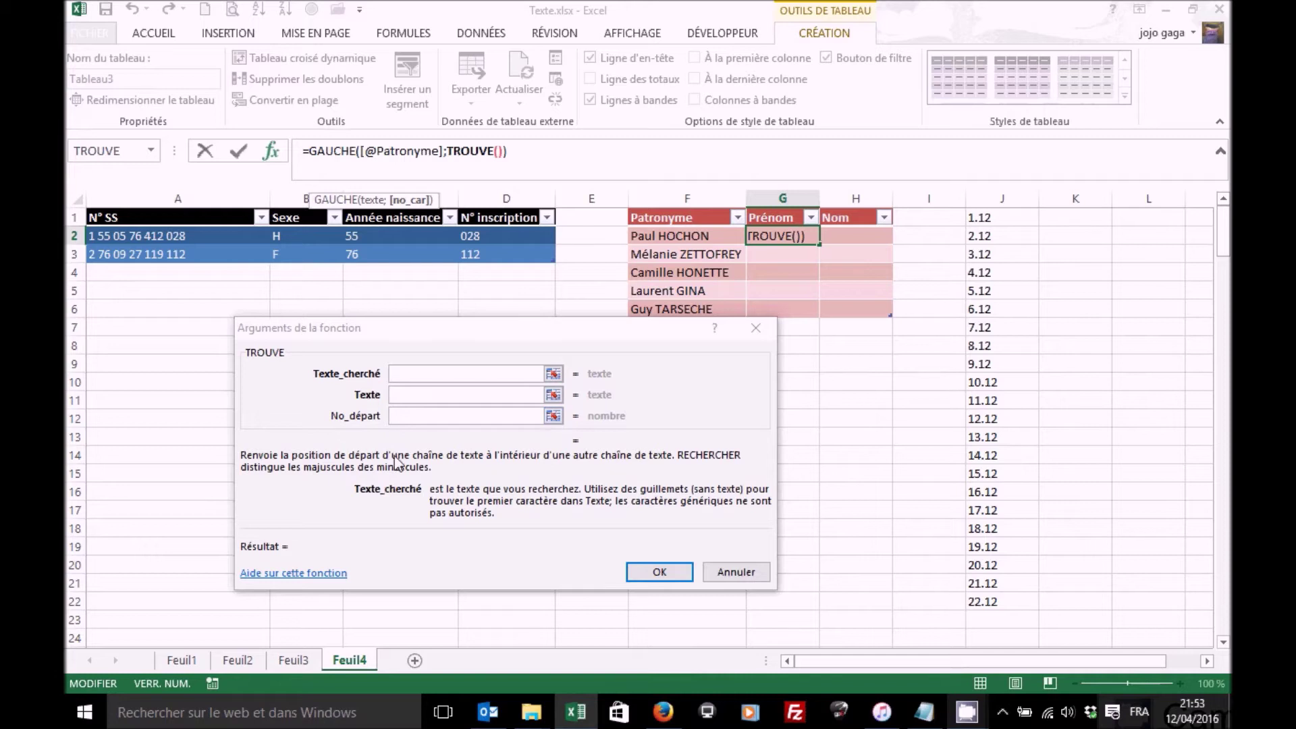
left_click(409, 375)
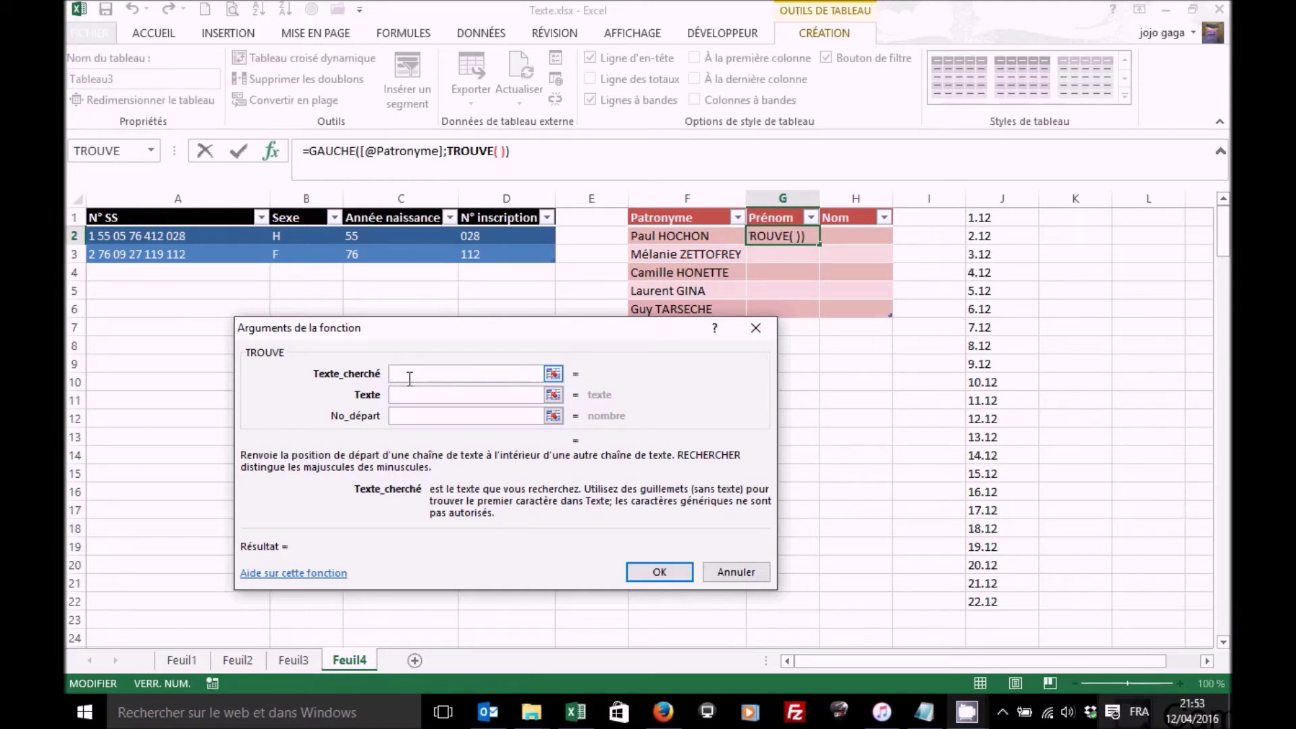
left_click(418, 396)
left_click(418, 396)
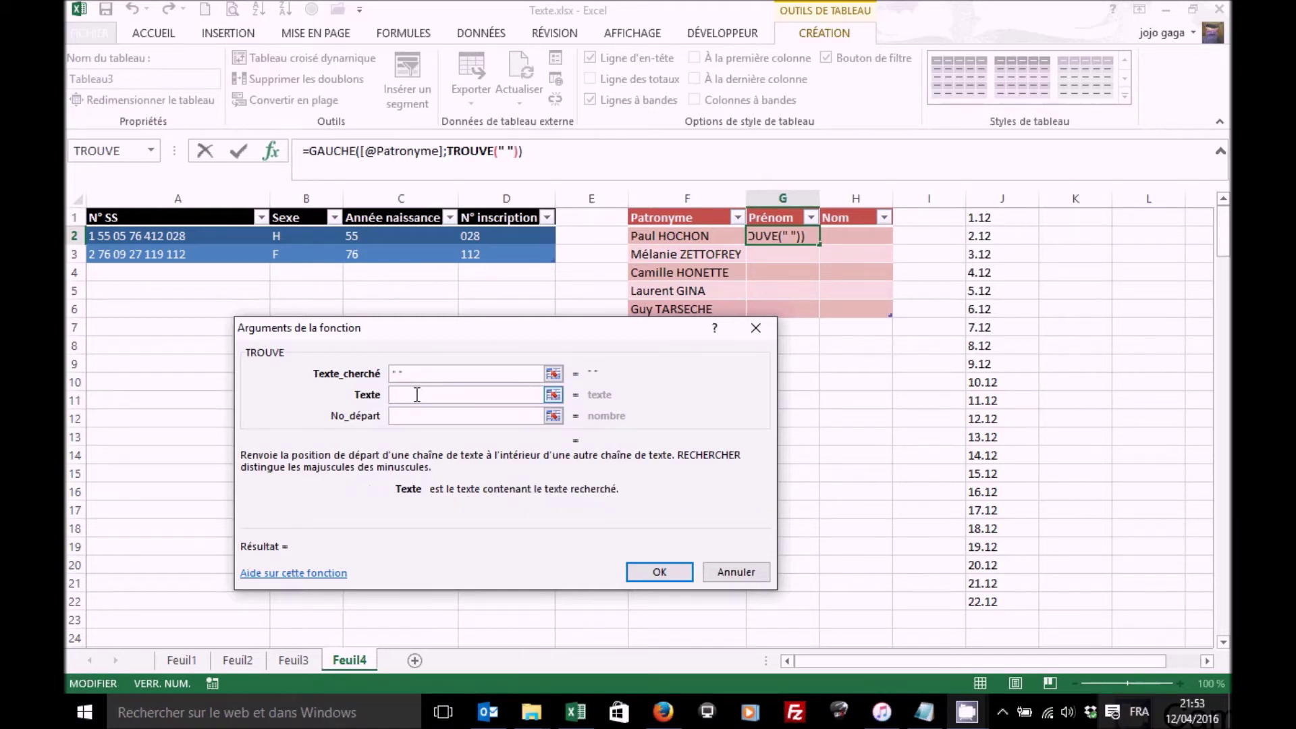
left_click(411, 397)
left_click(668, 235)
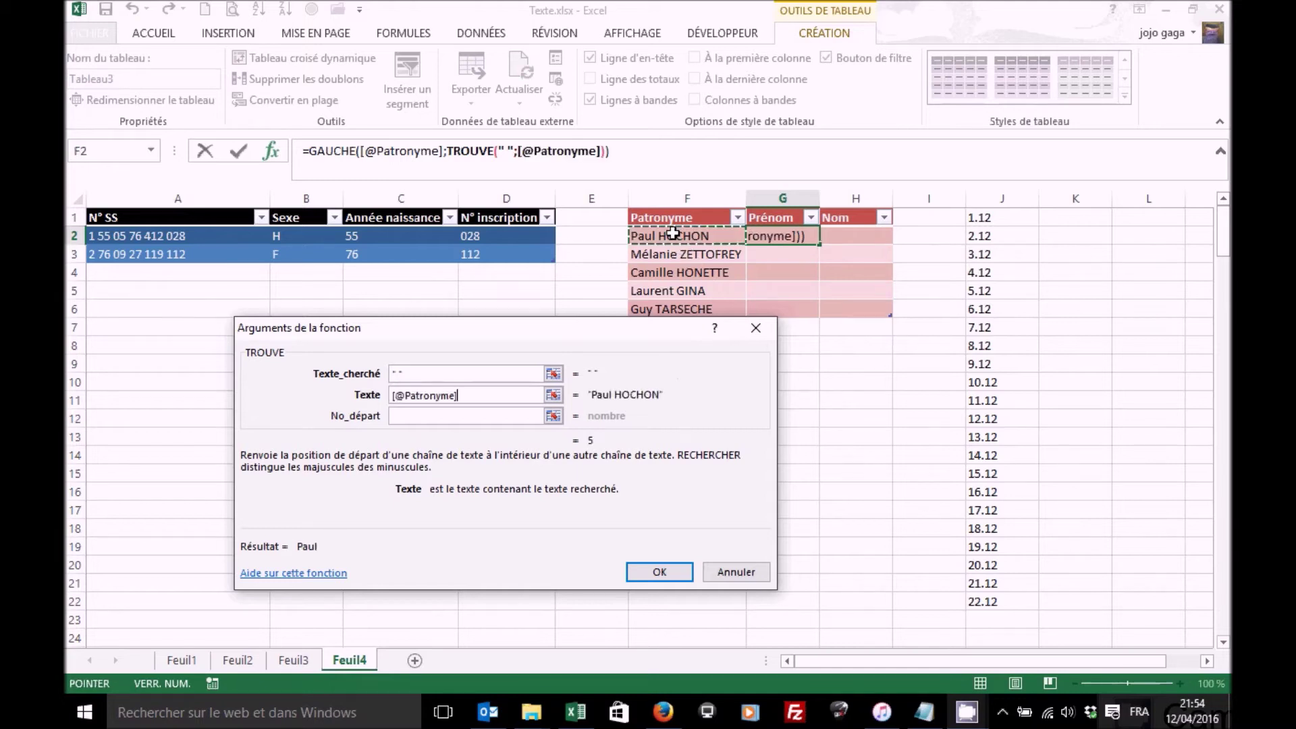
left_click(424, 415)
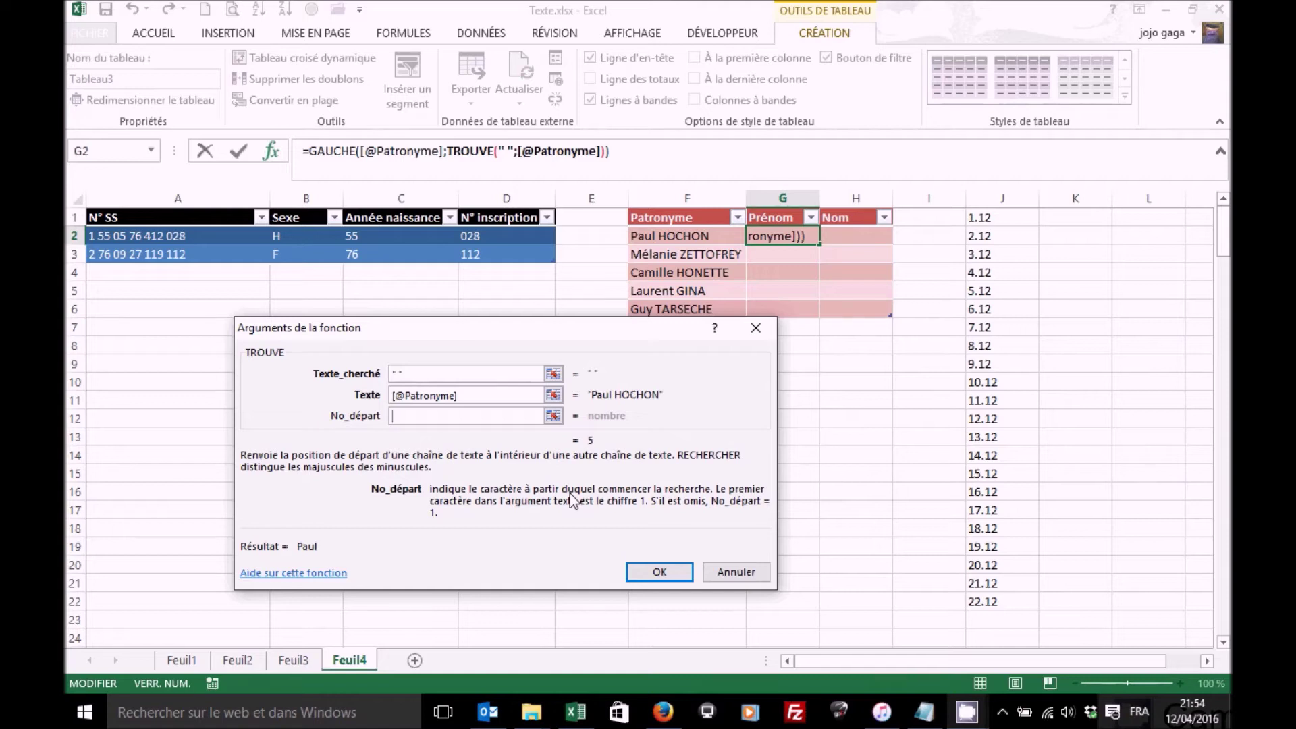
type("2")
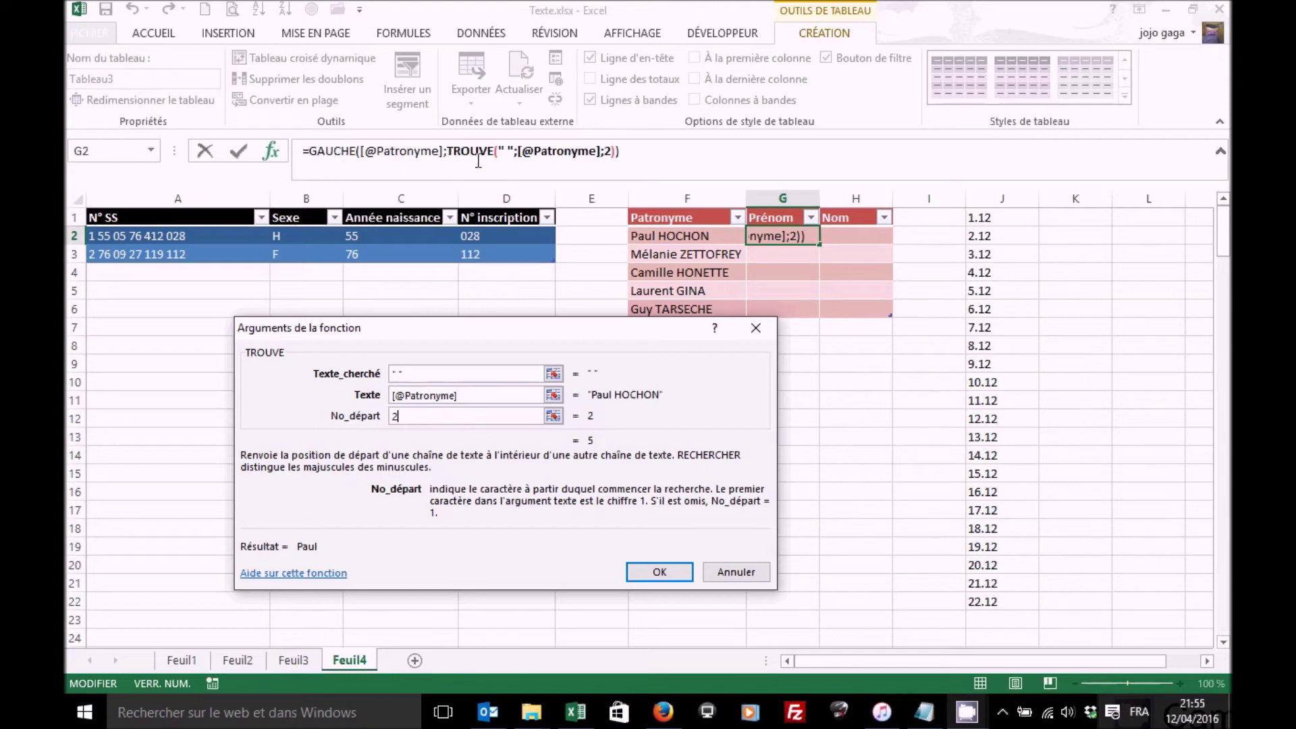
Step: Return to the GAUCHE arguments, append -1 to the TROUVE expression in No_car, and validate the formula
left_click(326, 151)
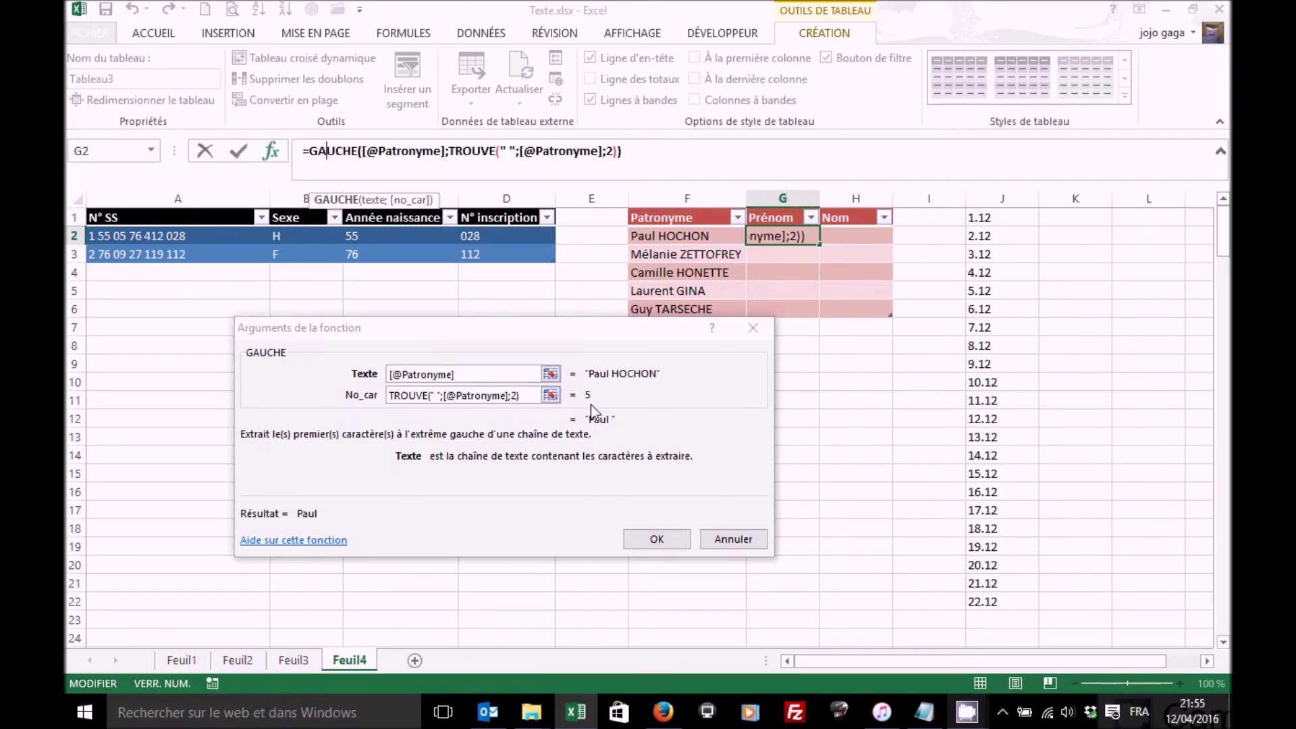
left_click(532, 395)
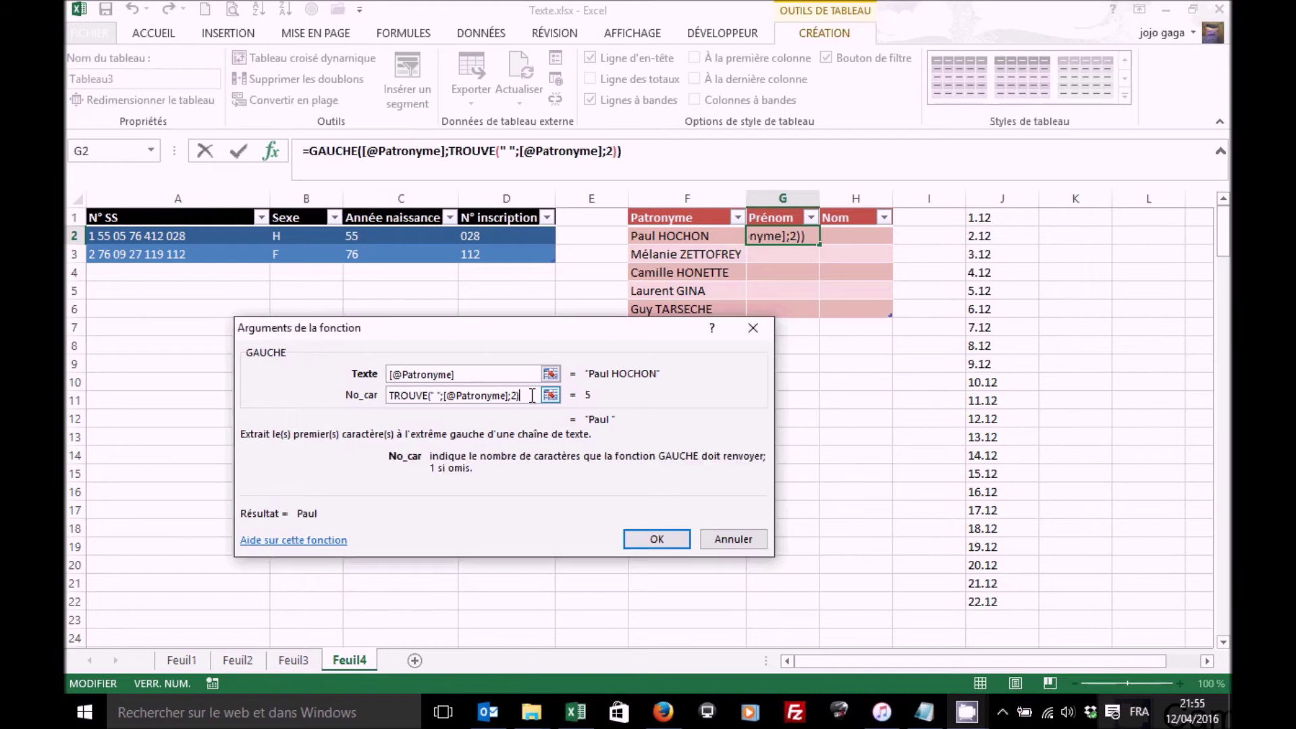
type("-1")
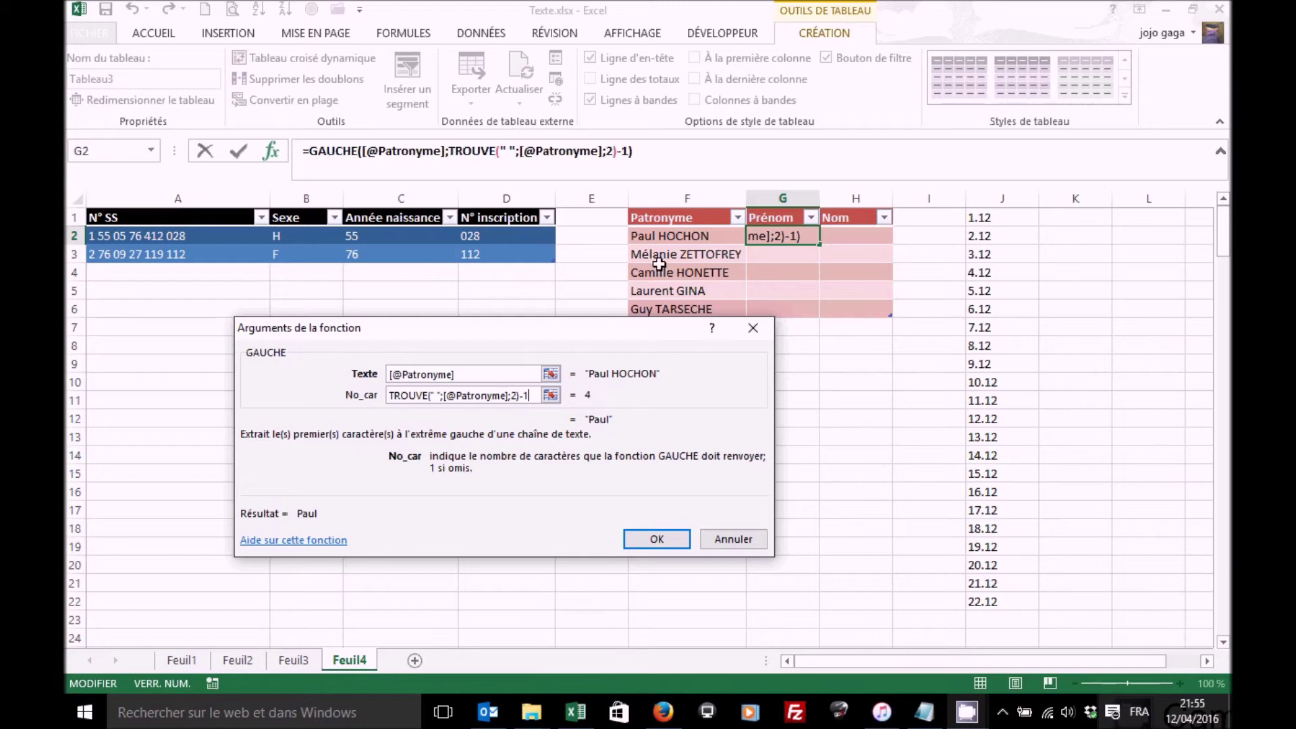
left_click(659, 543)
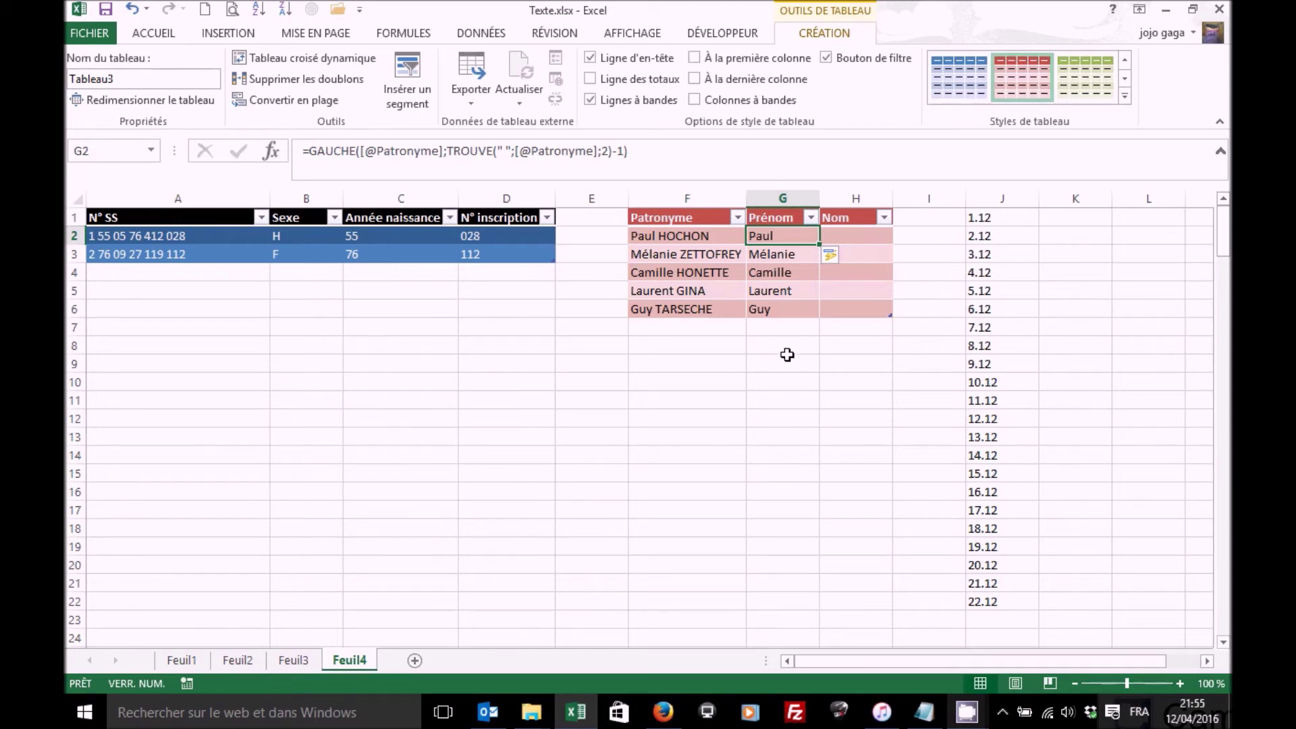
Step: Insert the DROITE function from the Texte category into cell H2 under Nom
left_click(860, 234)
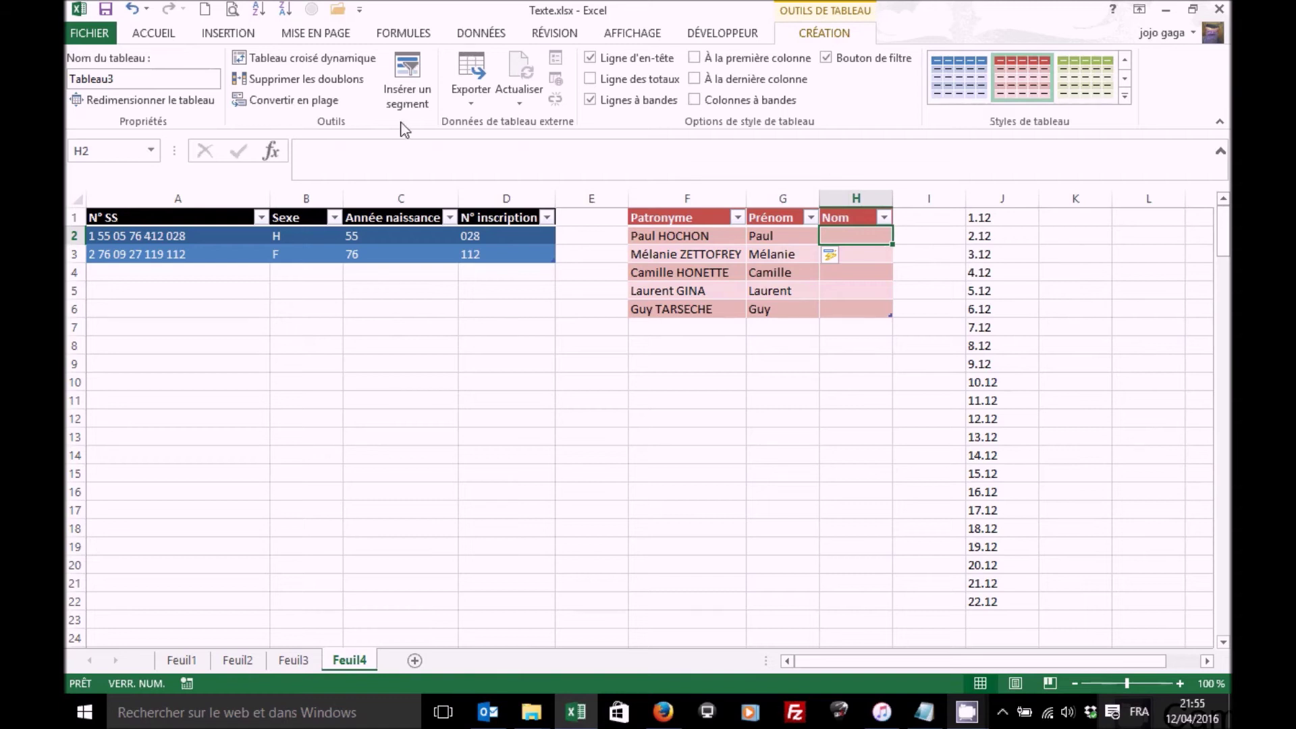
left_click(272, 152)
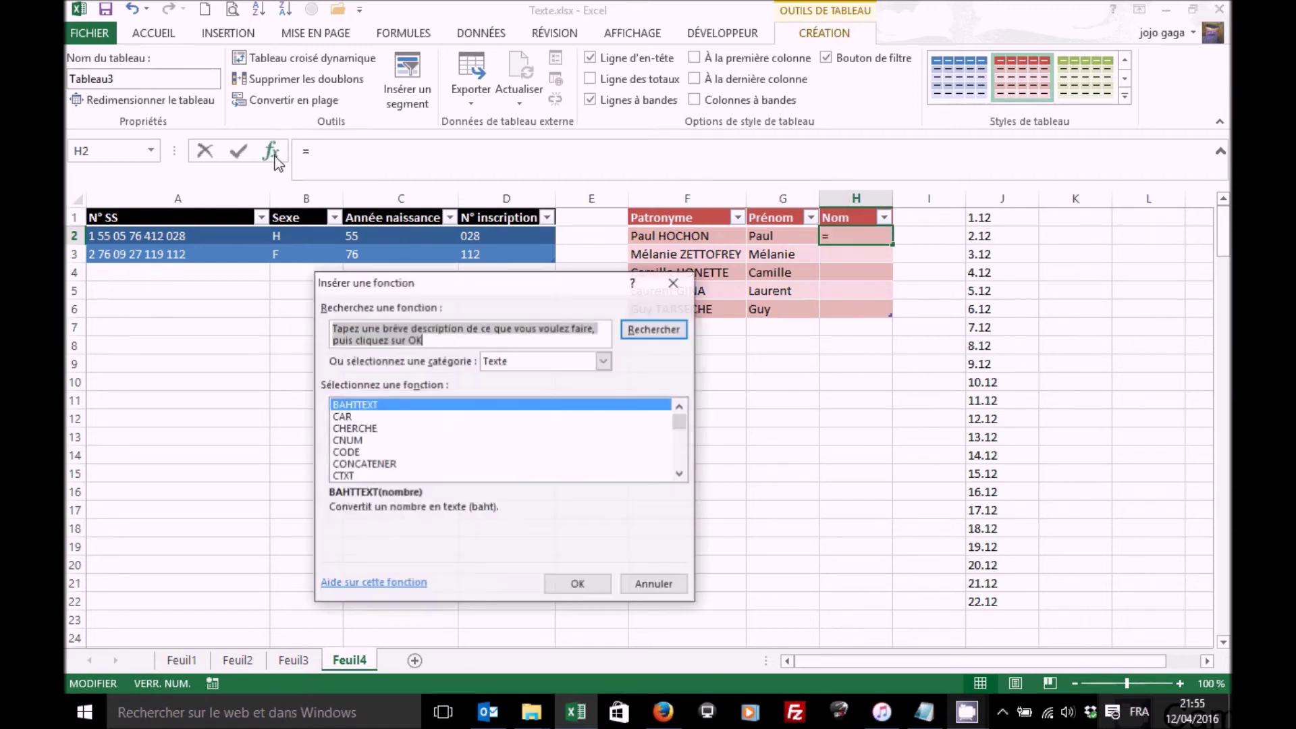
left_click(681, 449)
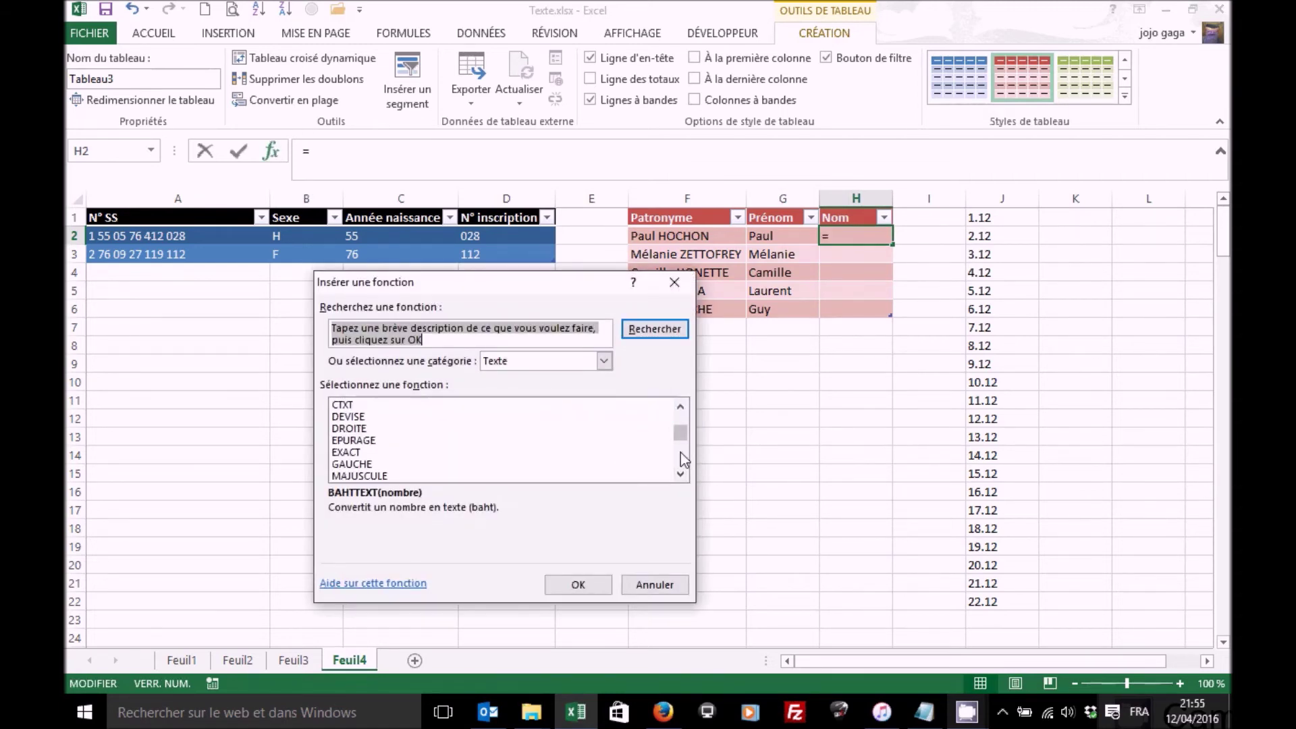
left_click(368, 429)
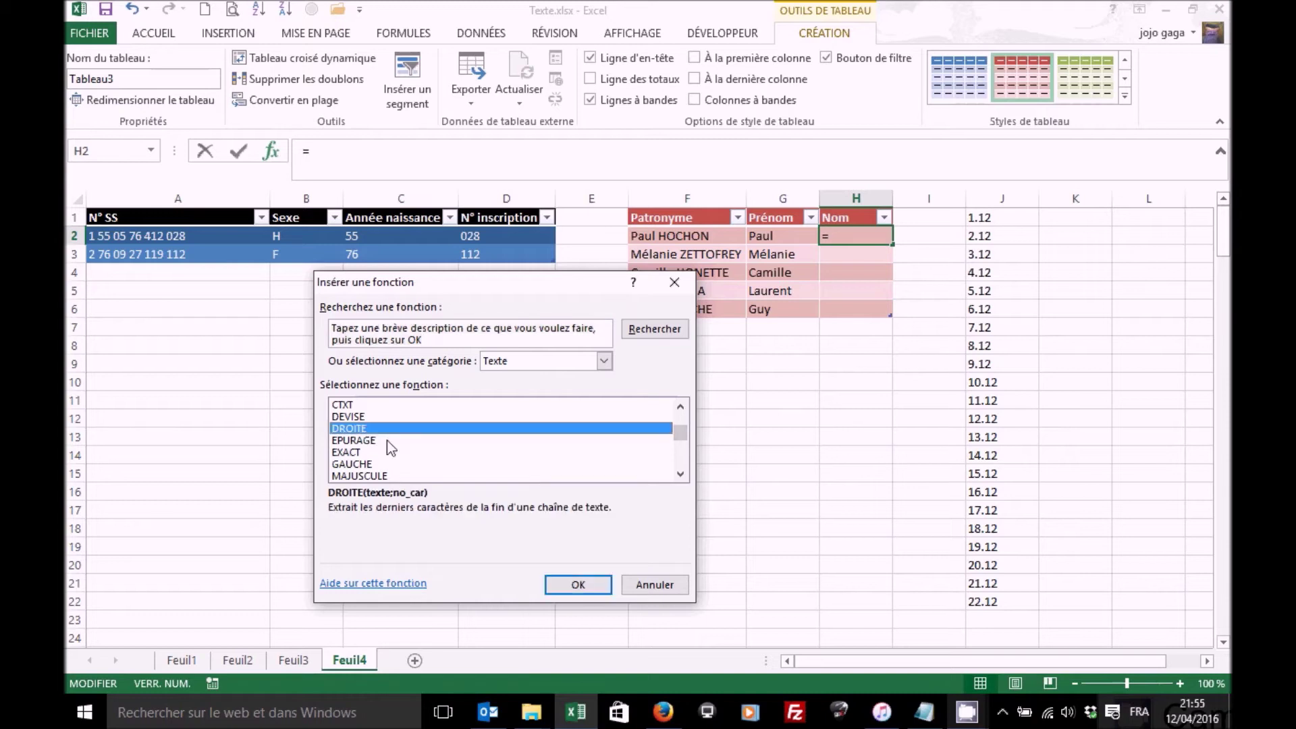
left_click(570, 584)
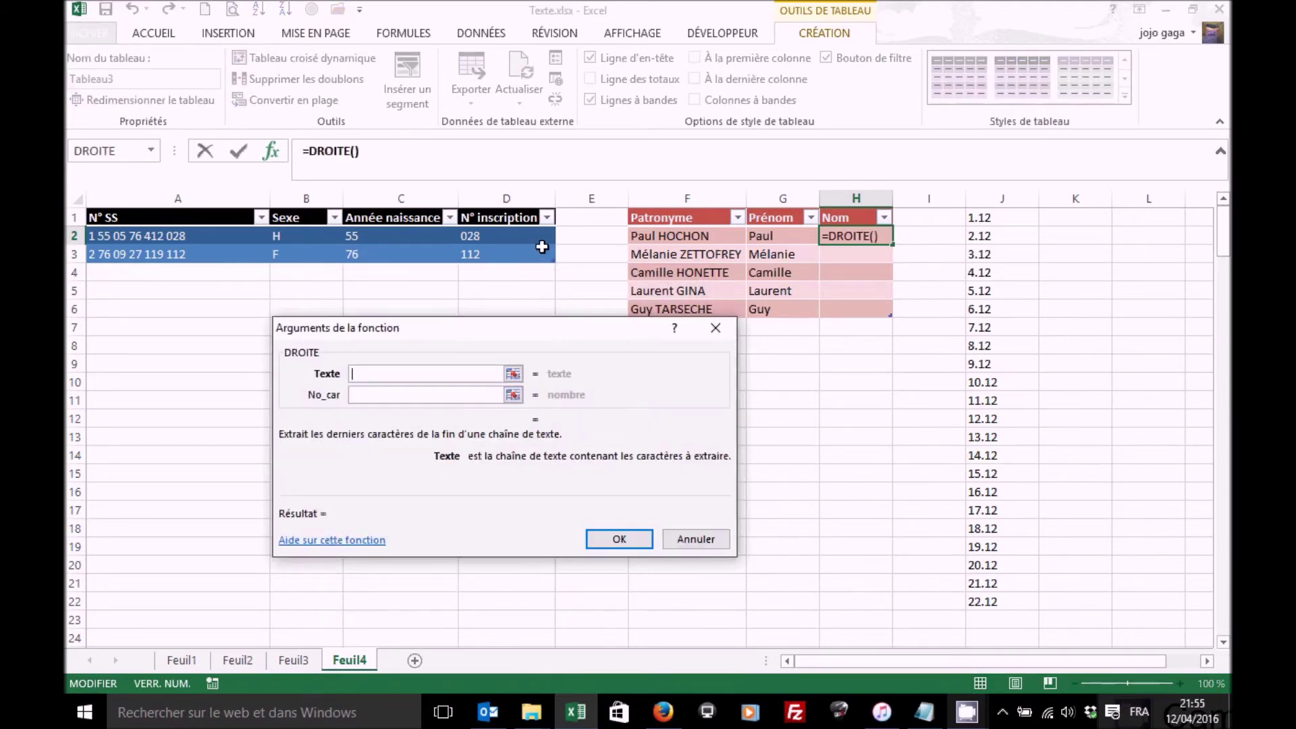
Step: Set DROITE's Texte argument to the Patronyme value in F2 and nest the NBCAR function from the Texte category as No_car
left_click(633, 236)
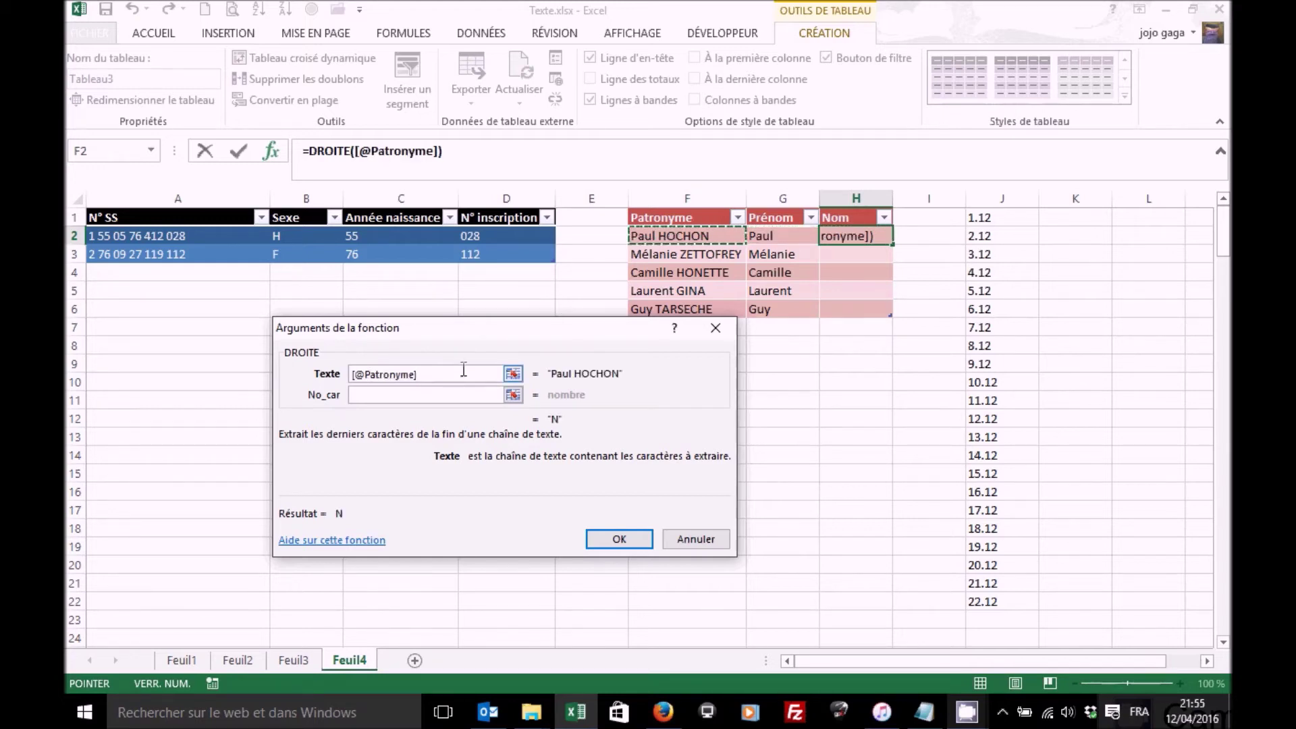
left_click(403, 395)
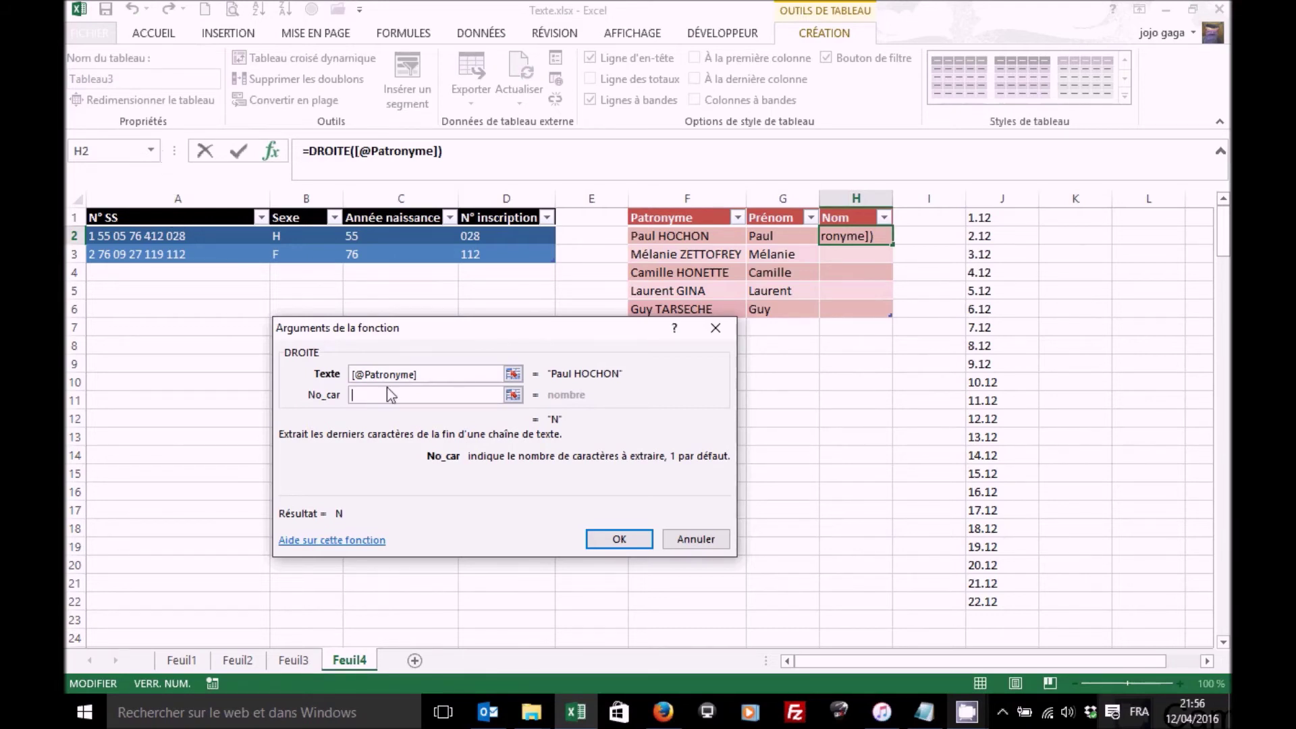
left_click(151, 150)
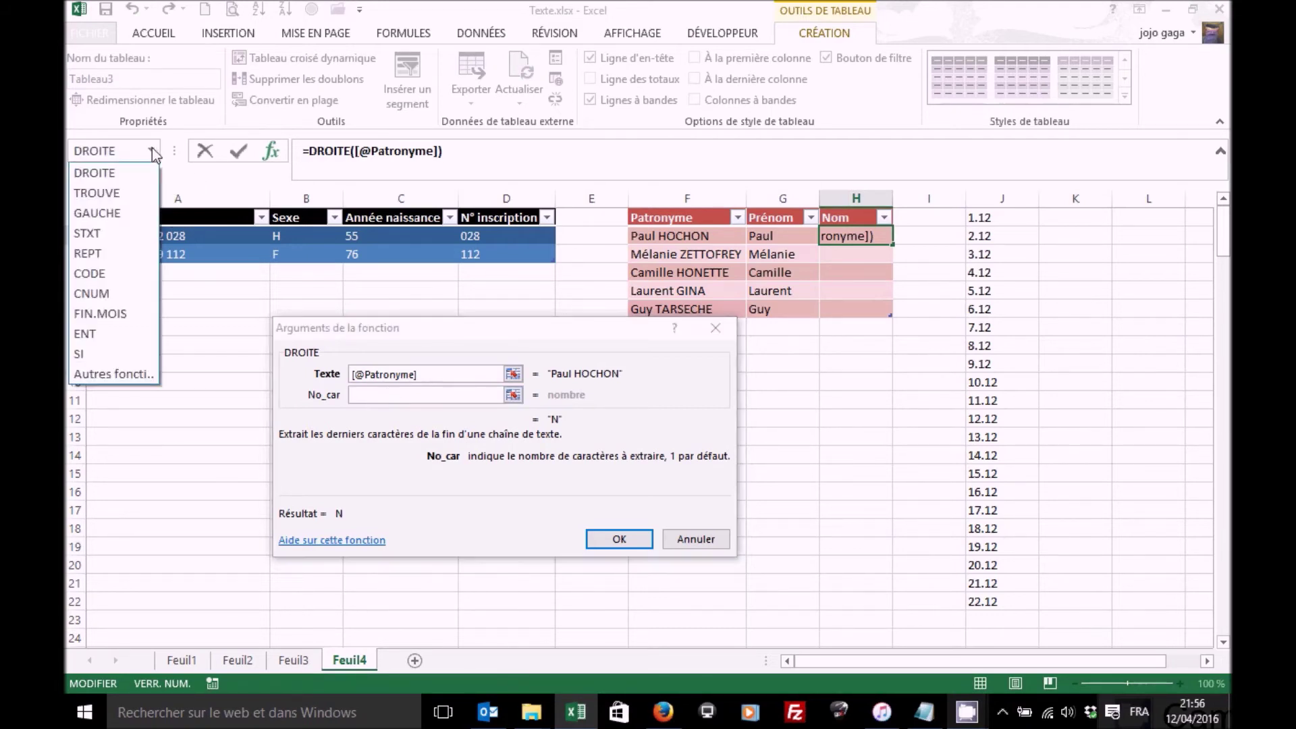
left_click(123, 375)
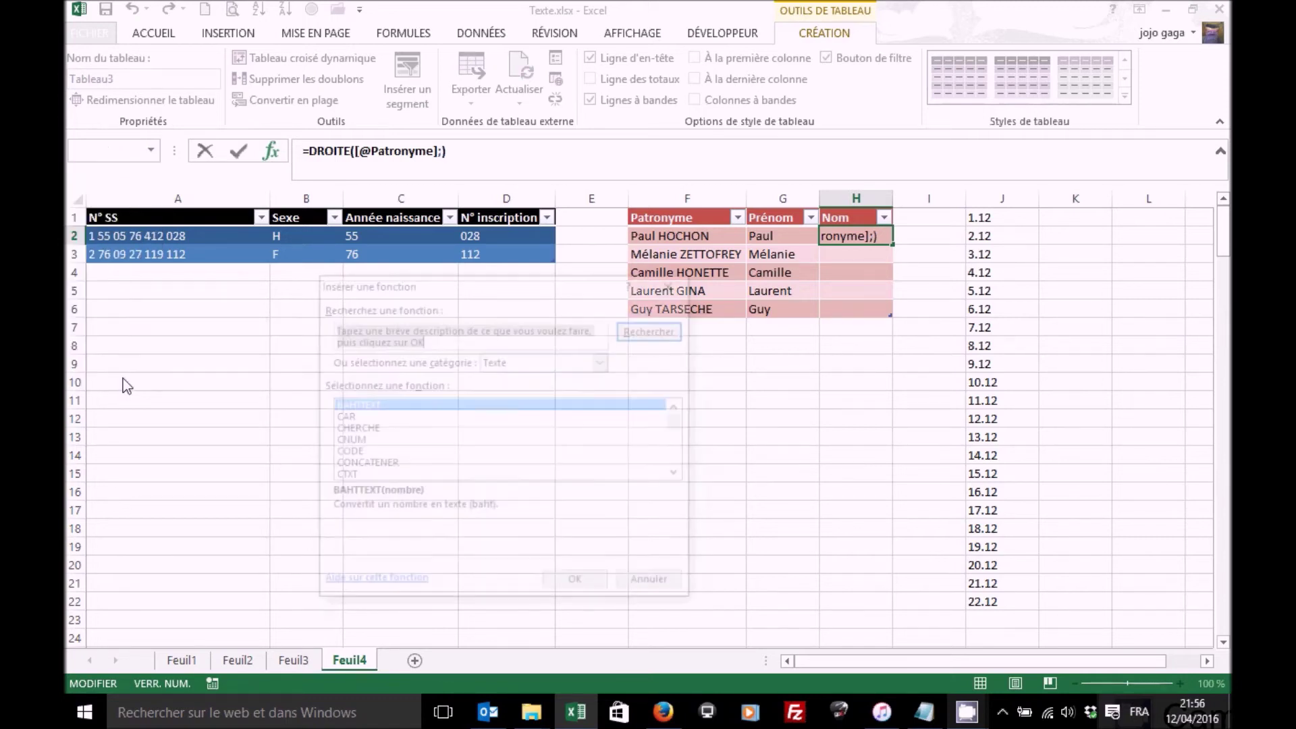
left_click(681, 457)
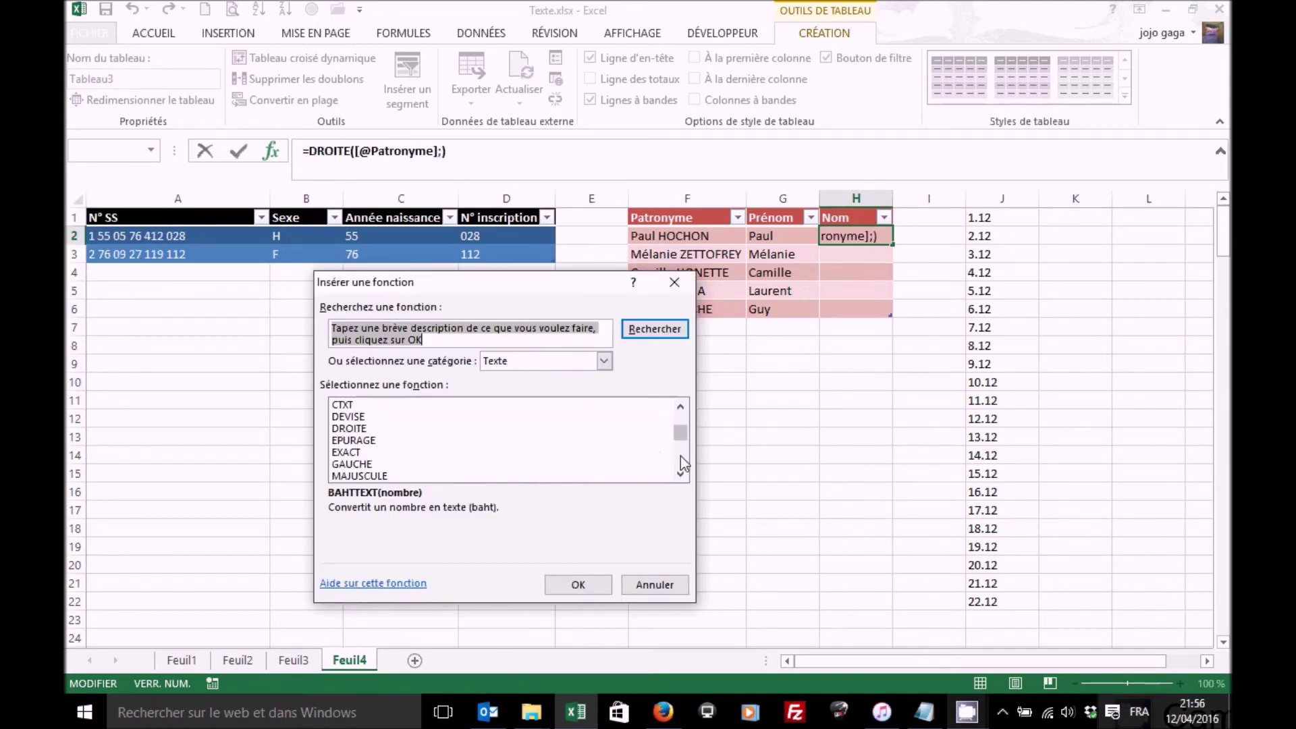
left_click(681, 456)
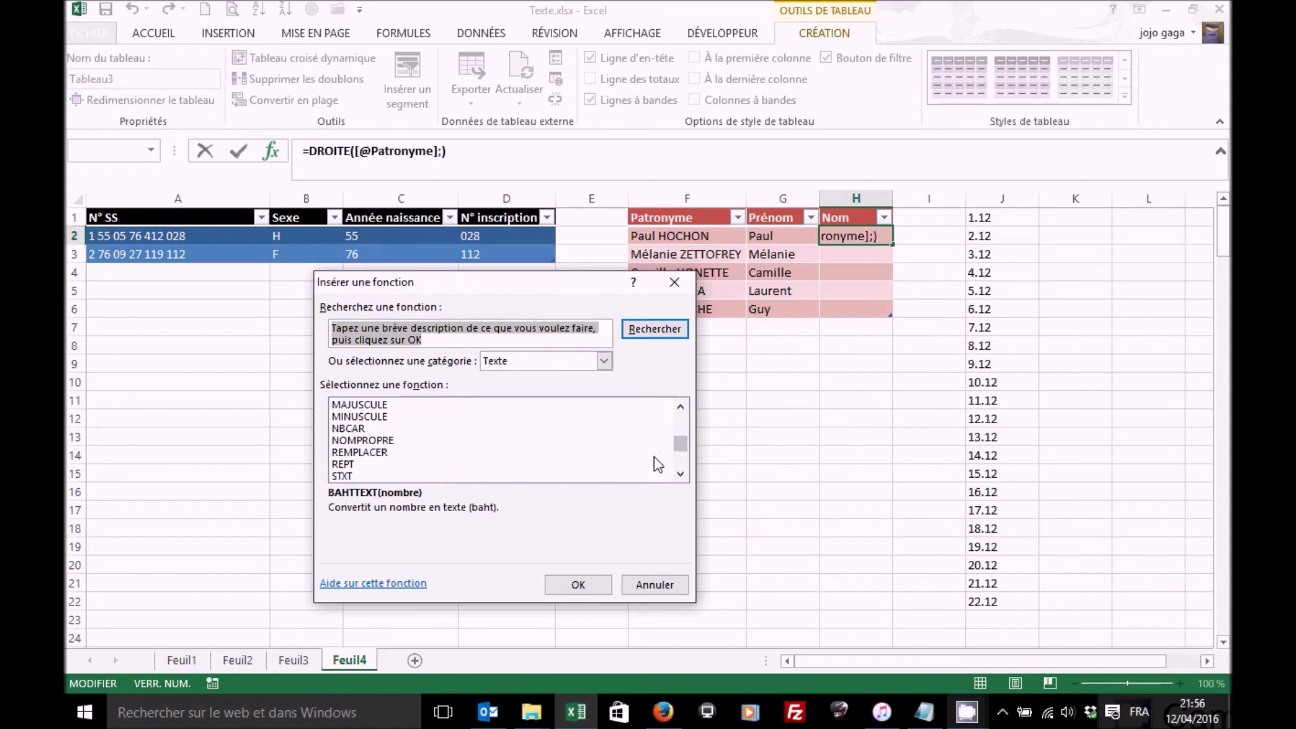
left_click(347, 429)
left_click(573, 585)
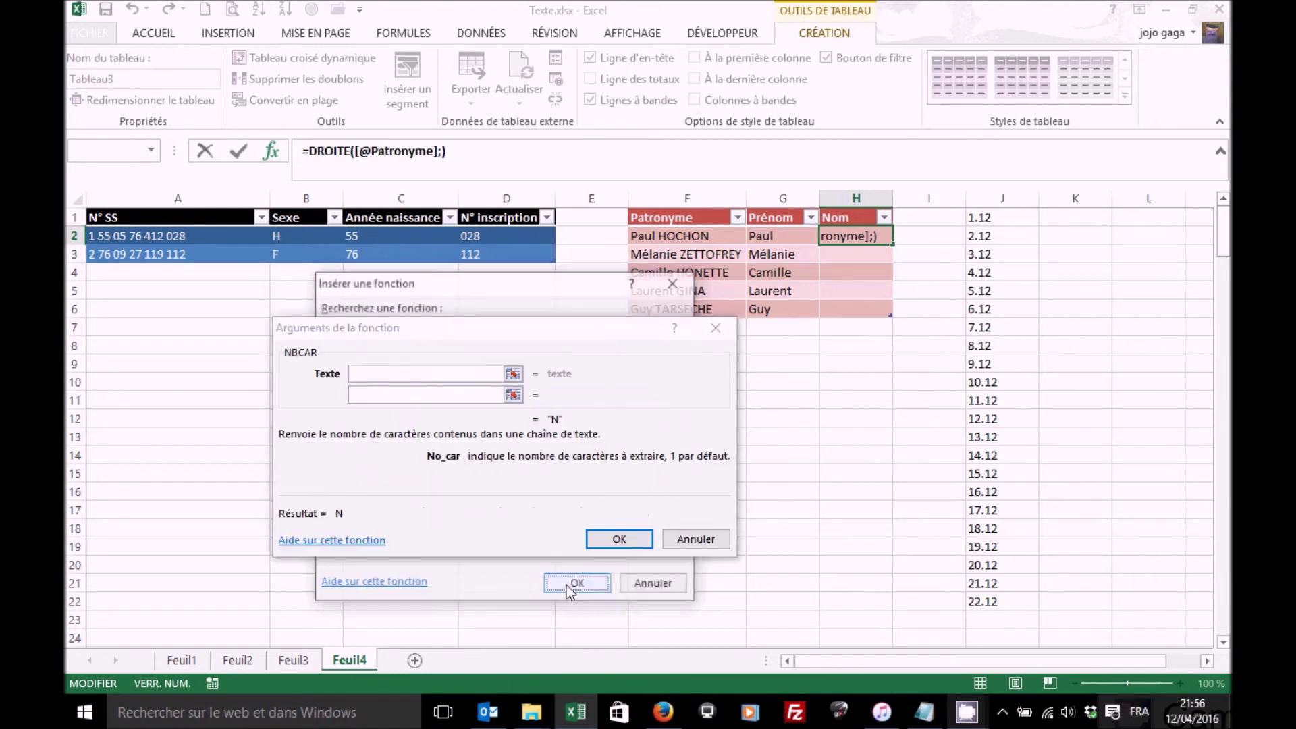
Step: Give NBCAR the Patronyme value in F2 as its text and return to the DROITE arguments
left_click(686, 236)
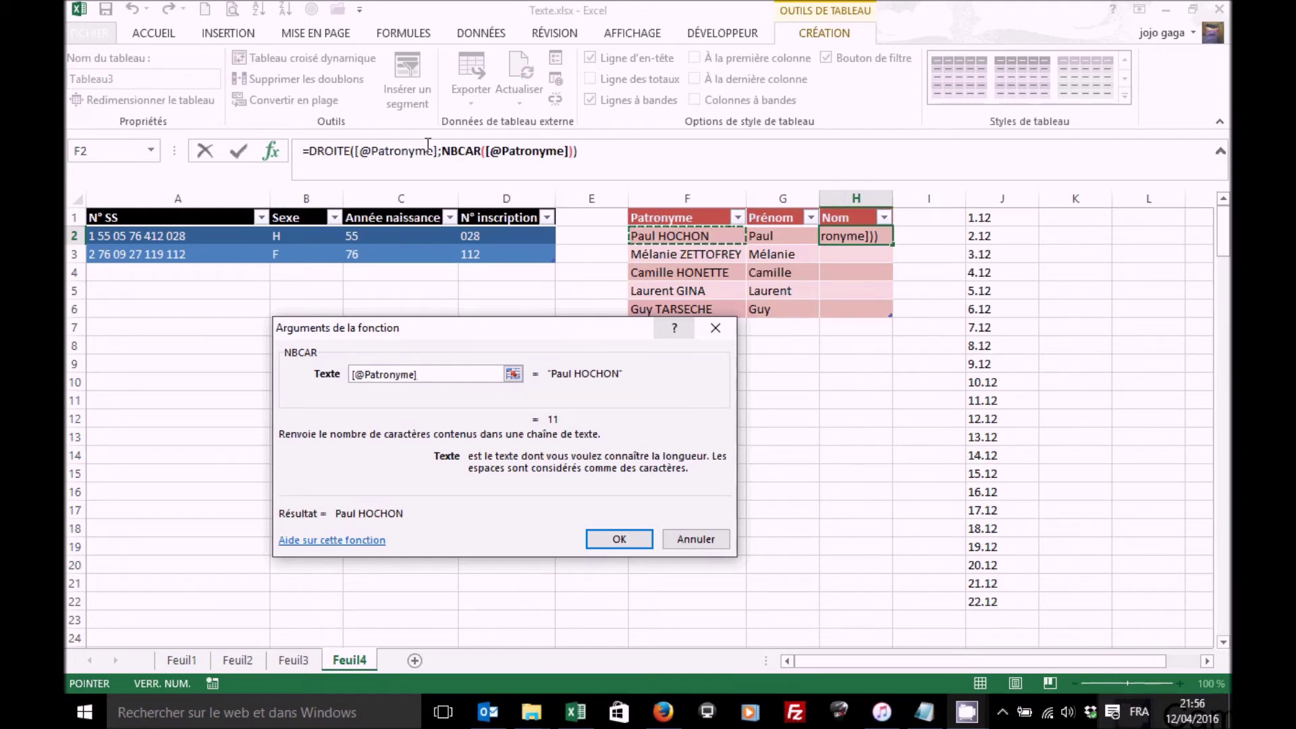
left_click(330, 153)
left_click(330, 153)
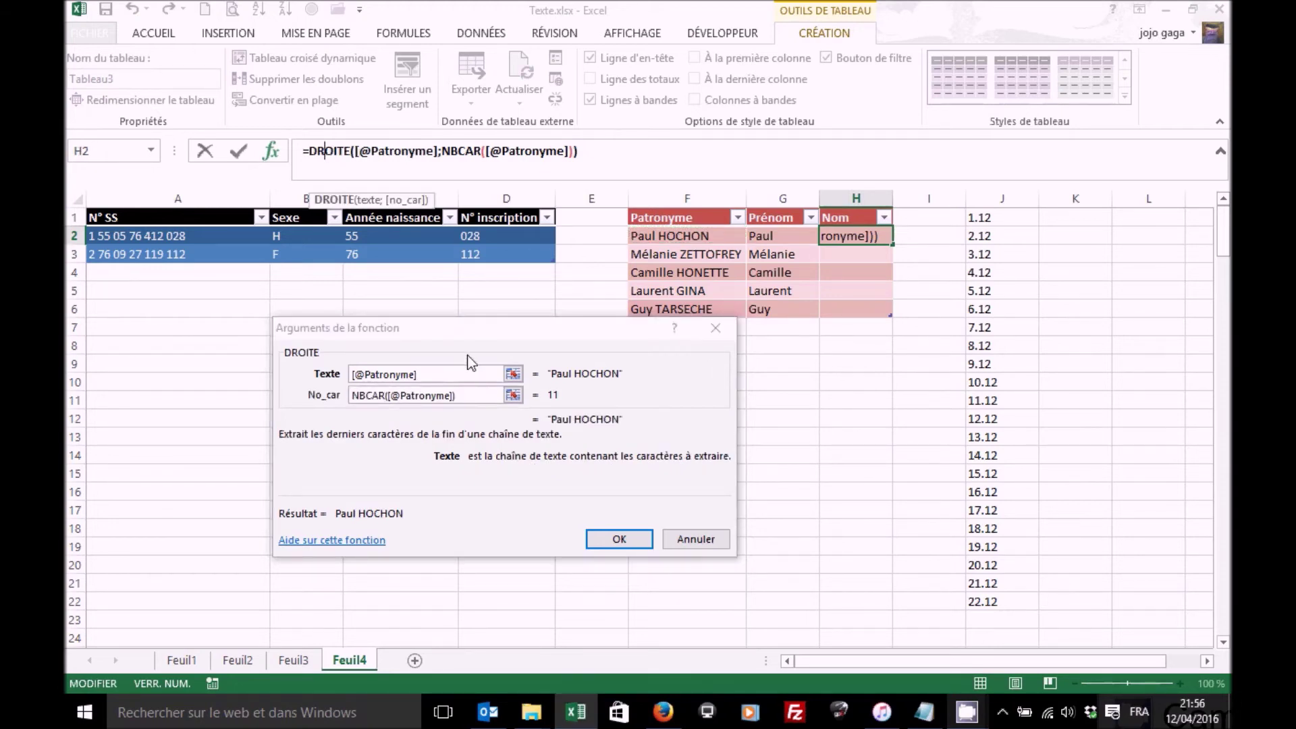
Step: Append a minus sign to the NBCAR expression in No_car and nest the TROUVE function after it
left_click(470, 395)
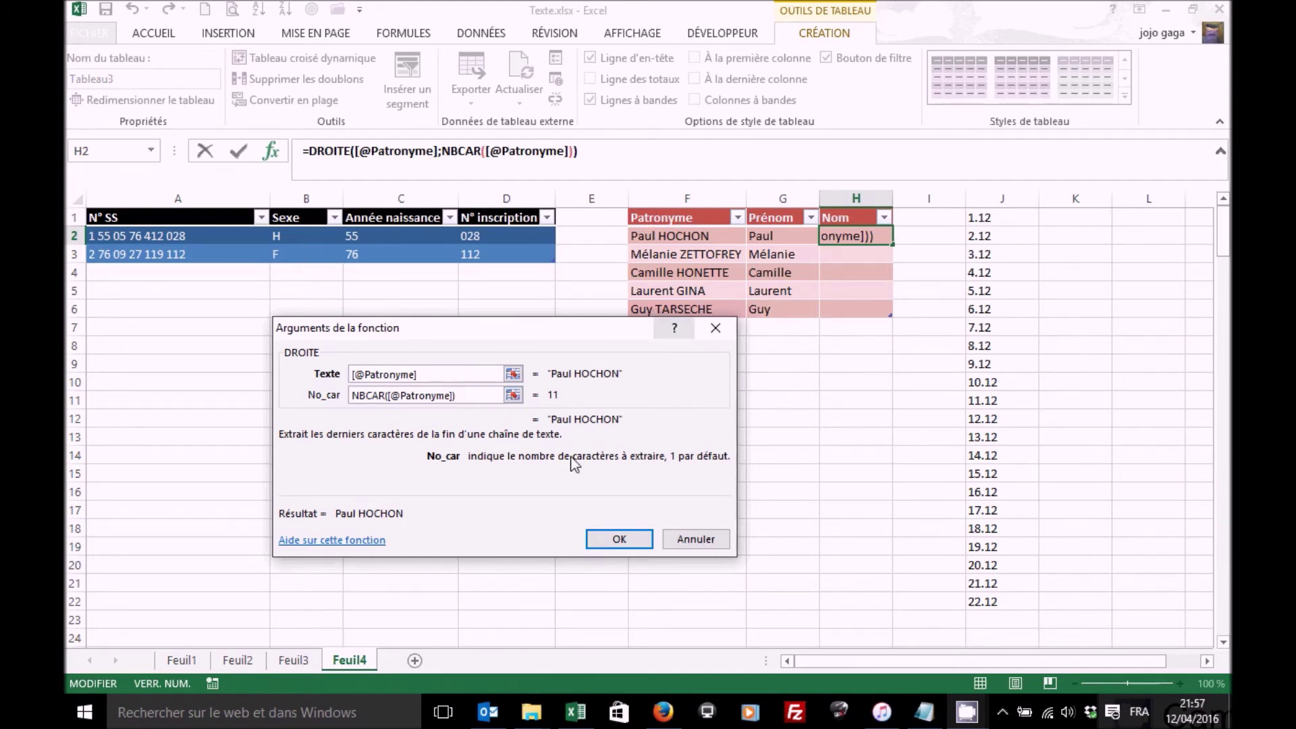
type("-")
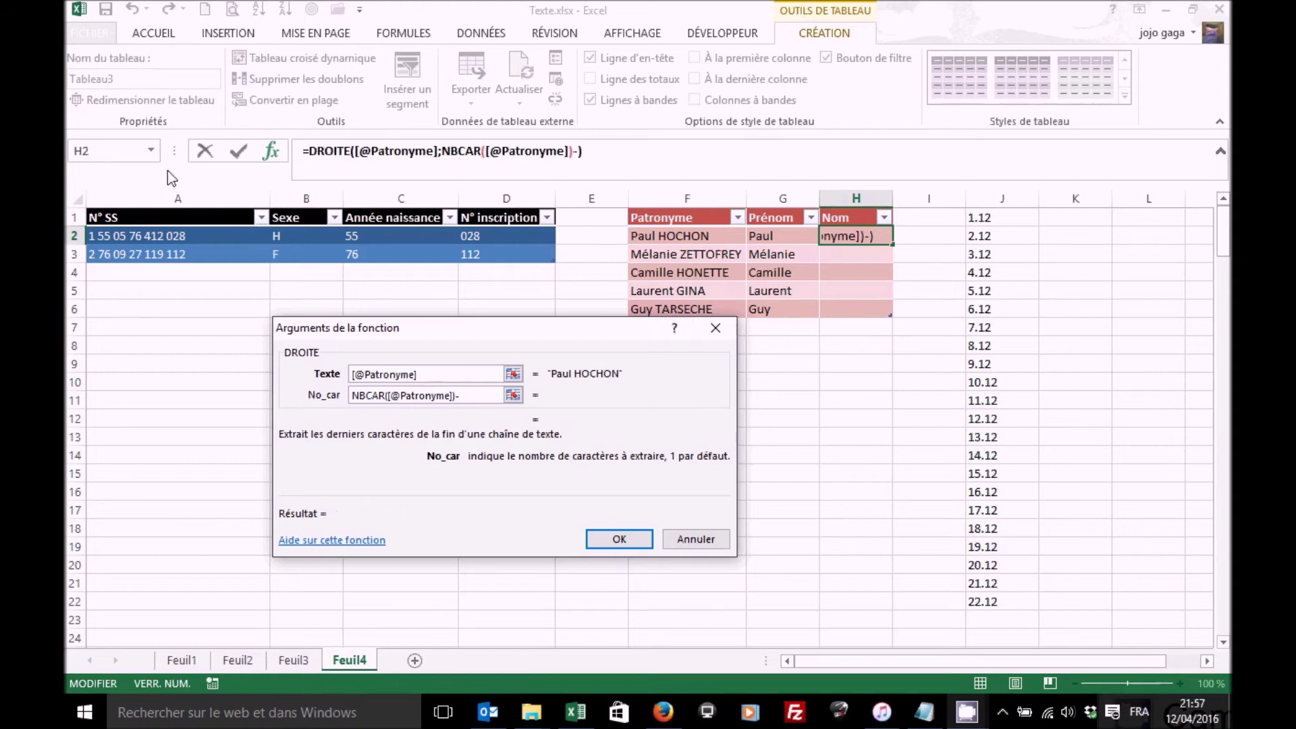
left_click(155, 152)
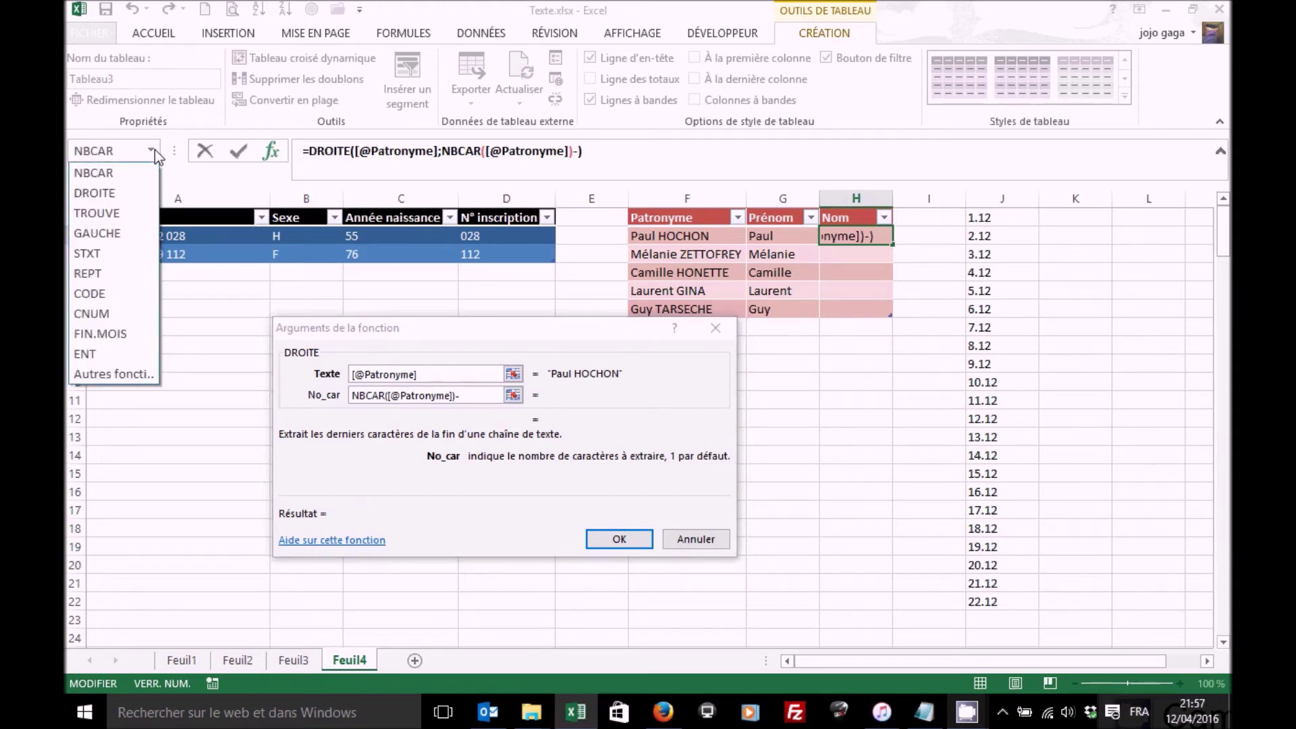
left_click(114, 216)
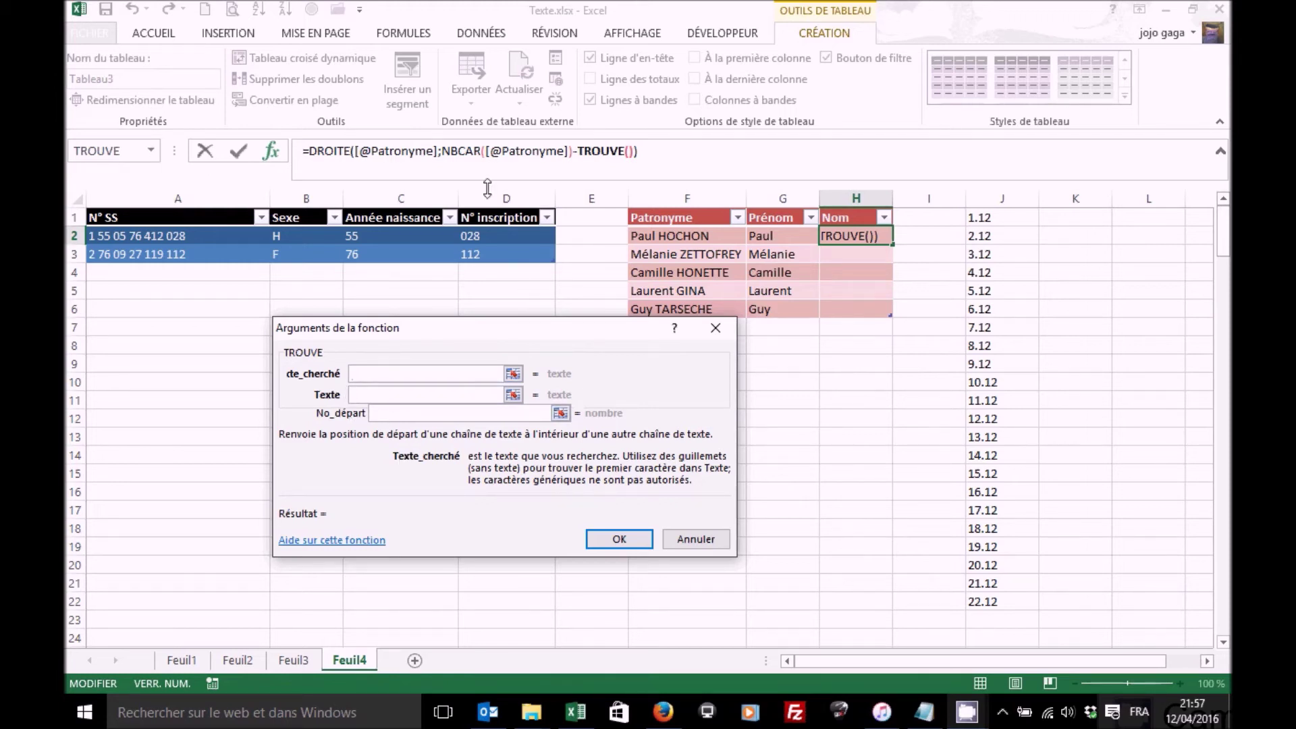
left_click(609, 151)
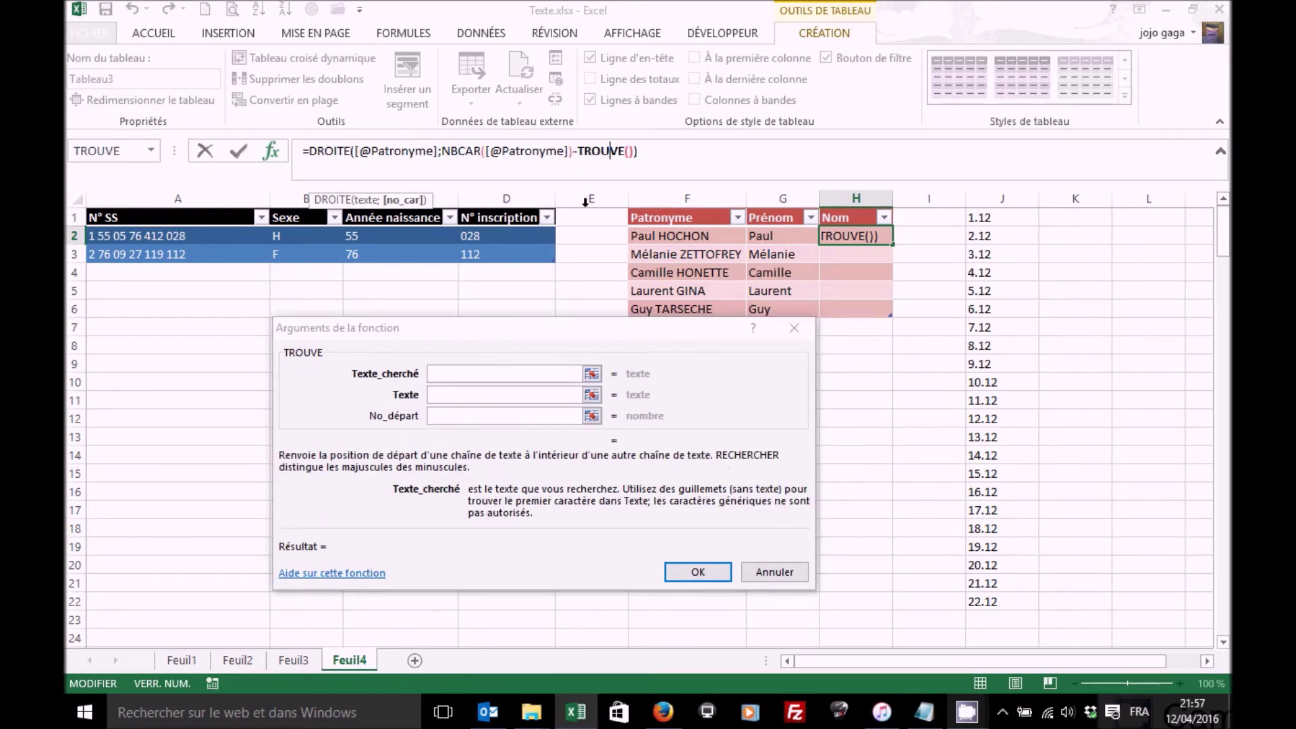
Step: Set TROUVE to look for a space " " in the Patronyme value in F2, starting at character 1, and validate the formula
left_click(456, 374)
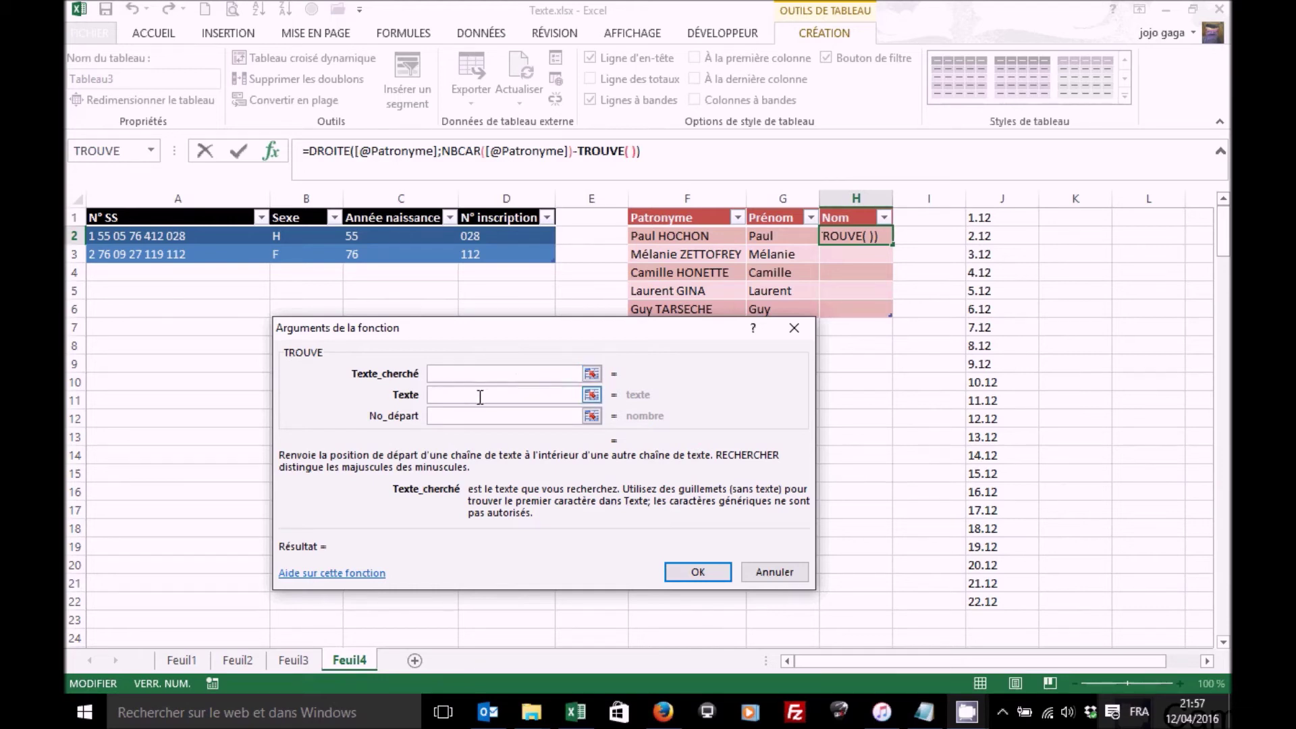
left_click(480, 397)
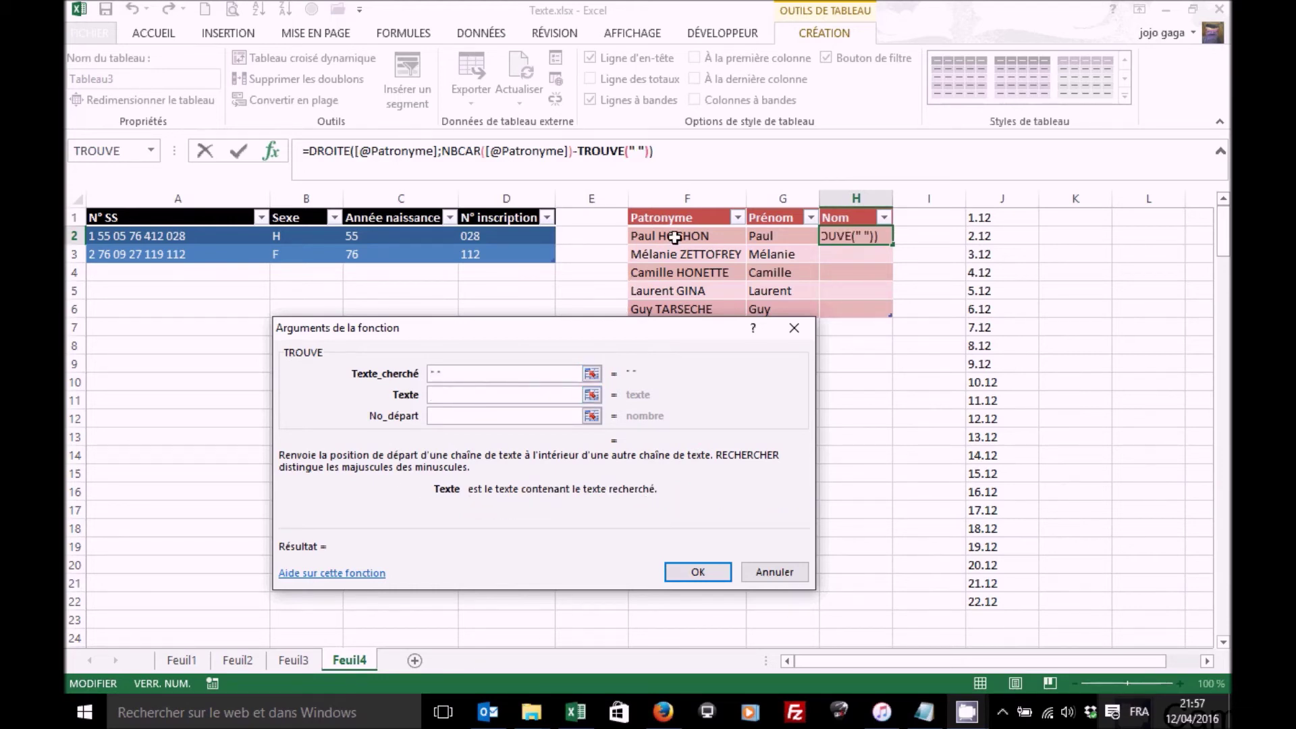
left_click(672, 237)
left_click(495, 415)
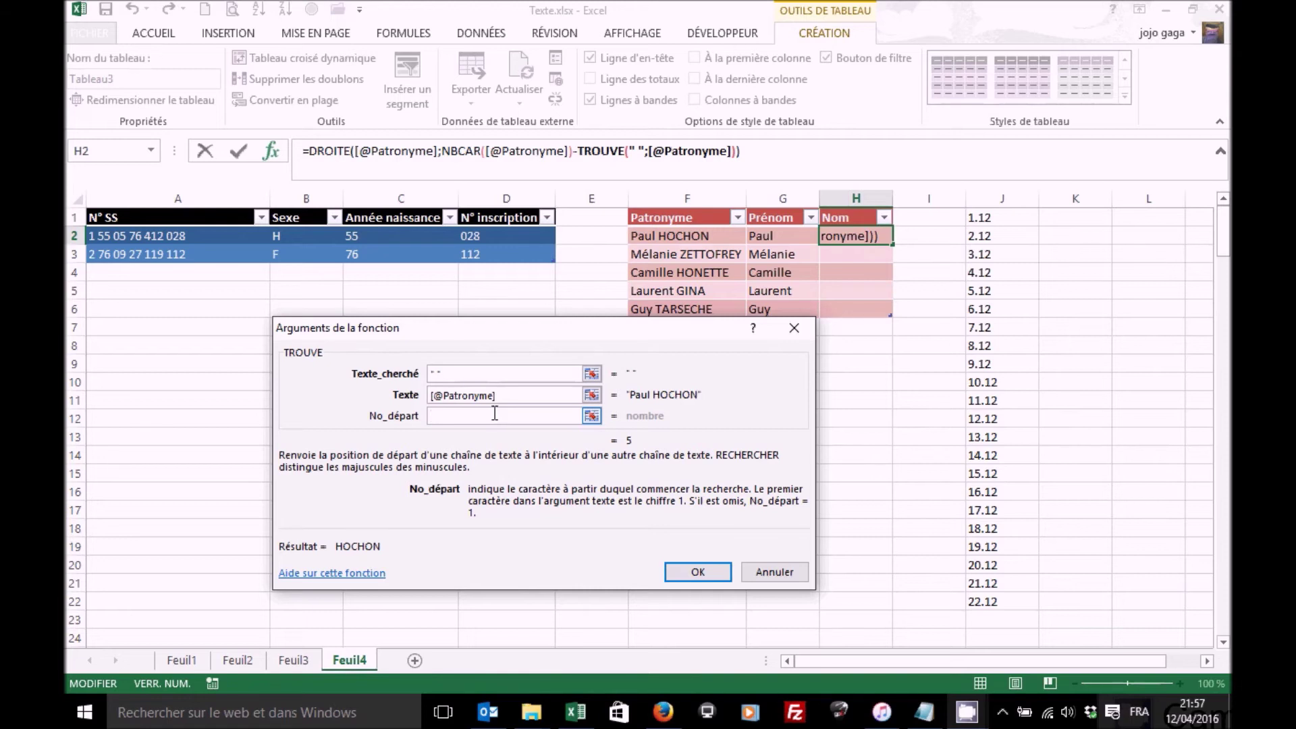
type("1")
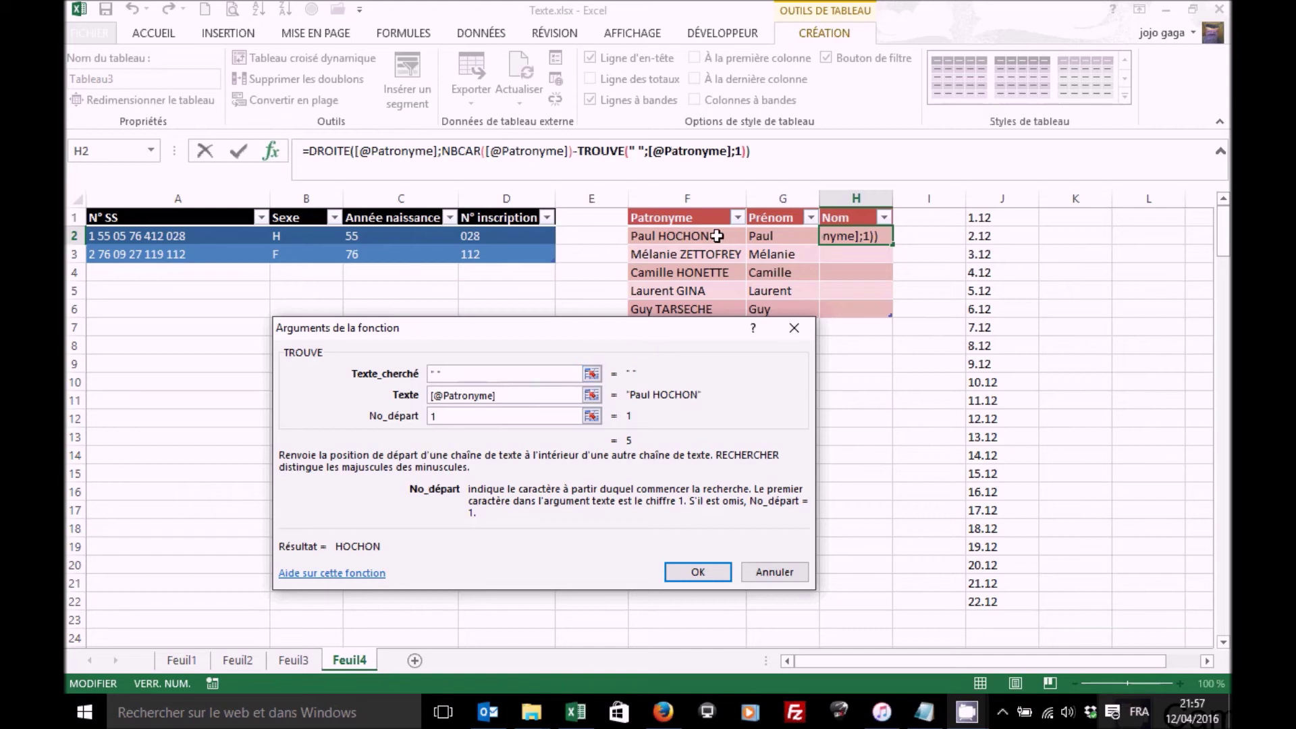
left_click(697, 572)
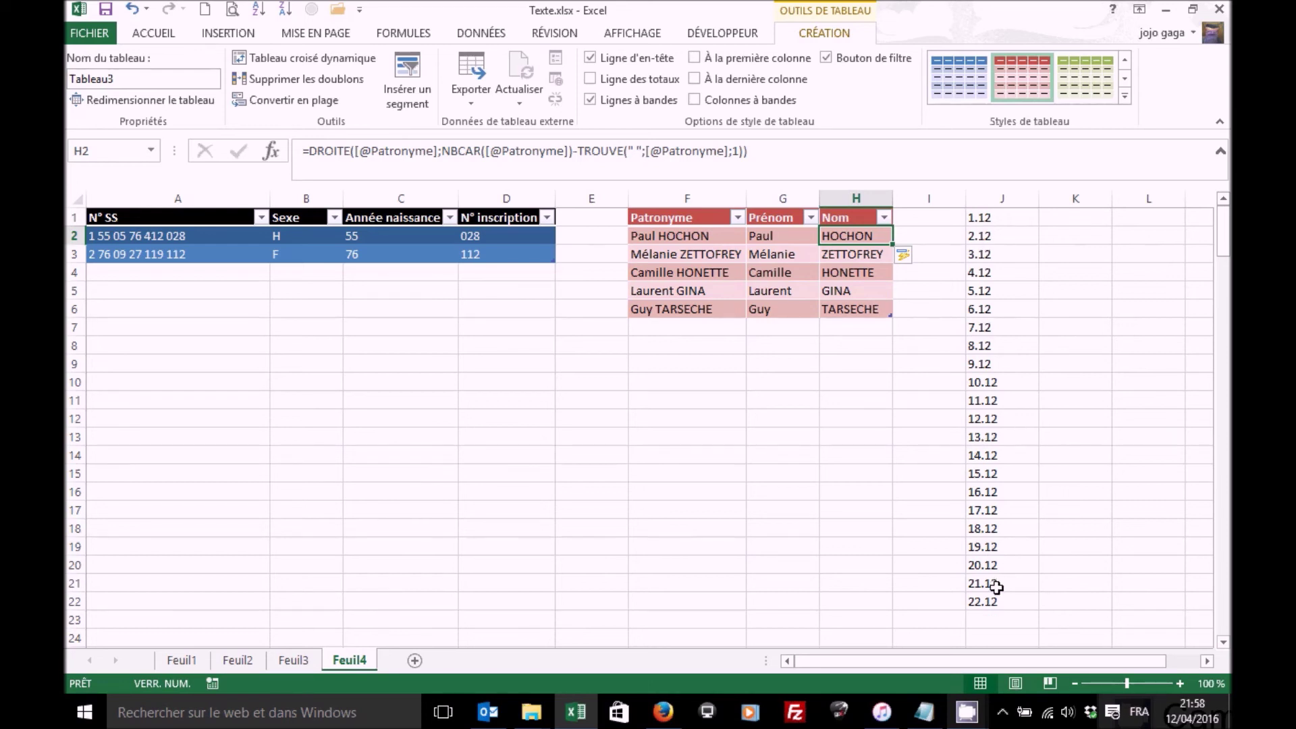
Step: Replace every "." with "," in column J and close the find-and-replace dialog
left_click(989, 220)
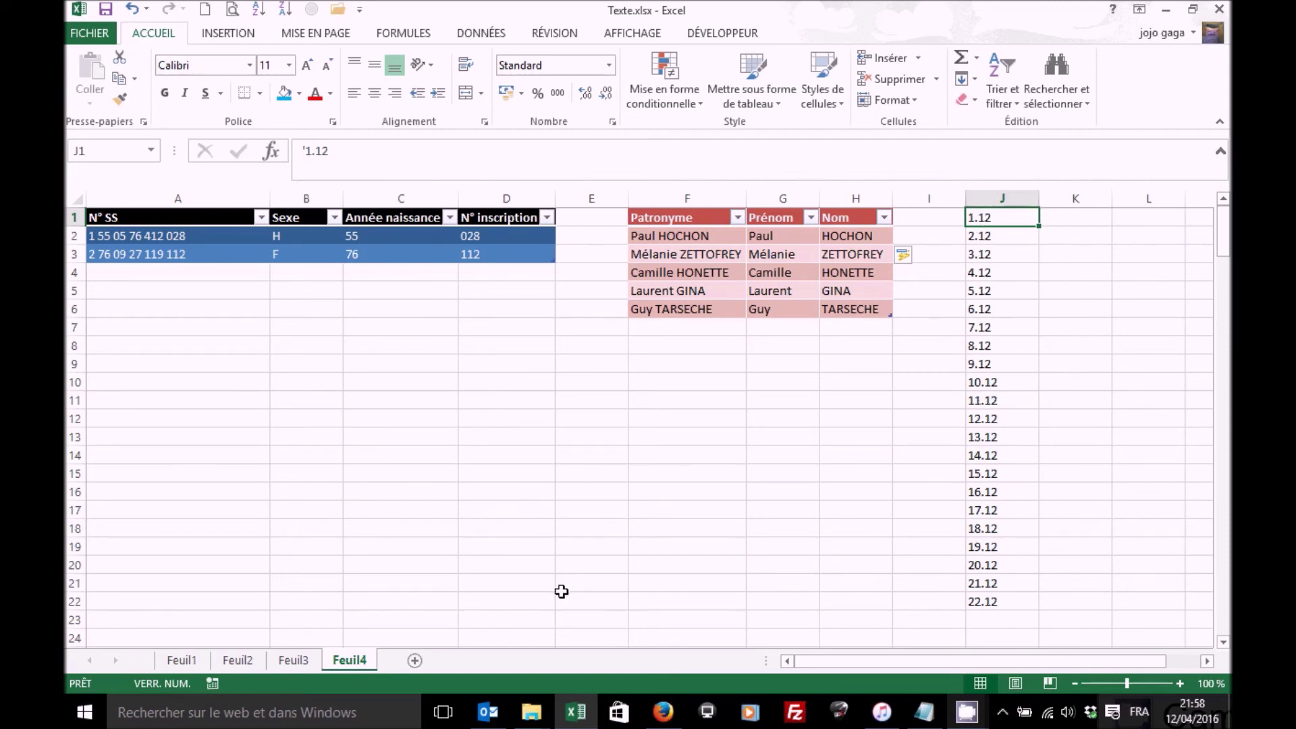
left_click(990, 198)
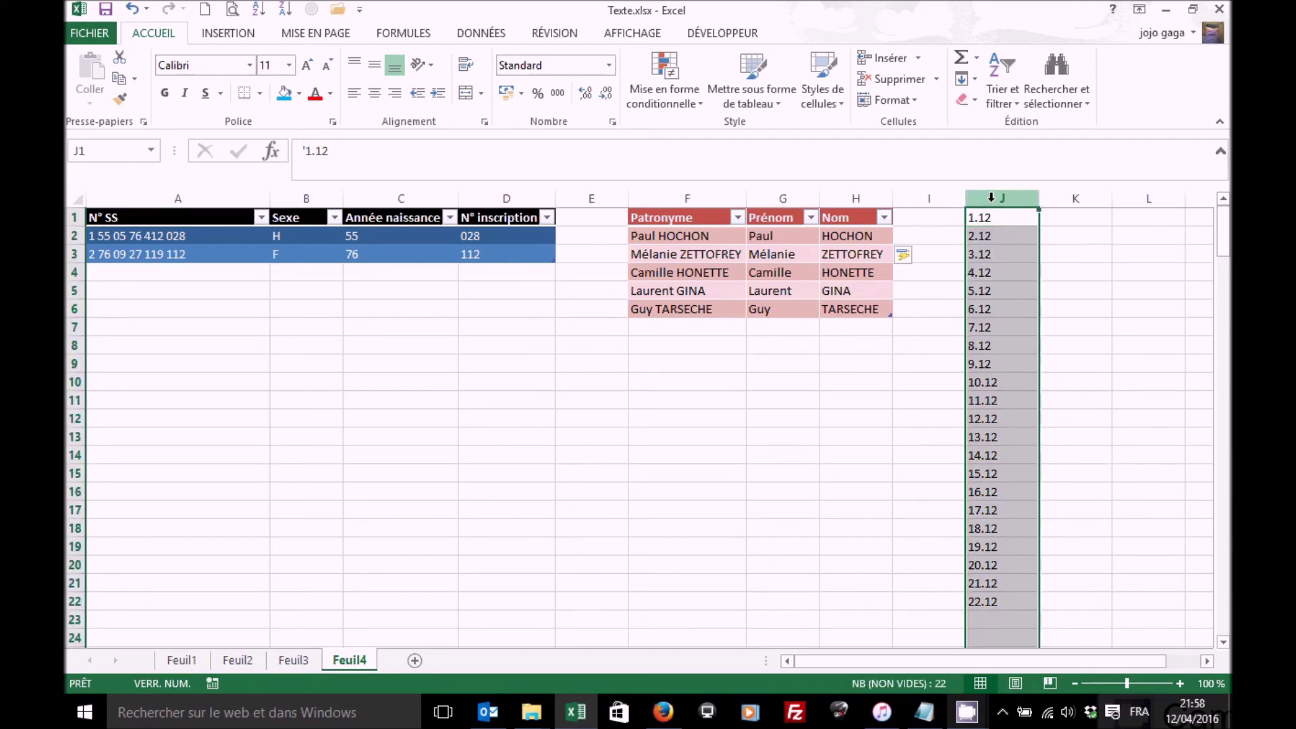
key("ctrl+h")
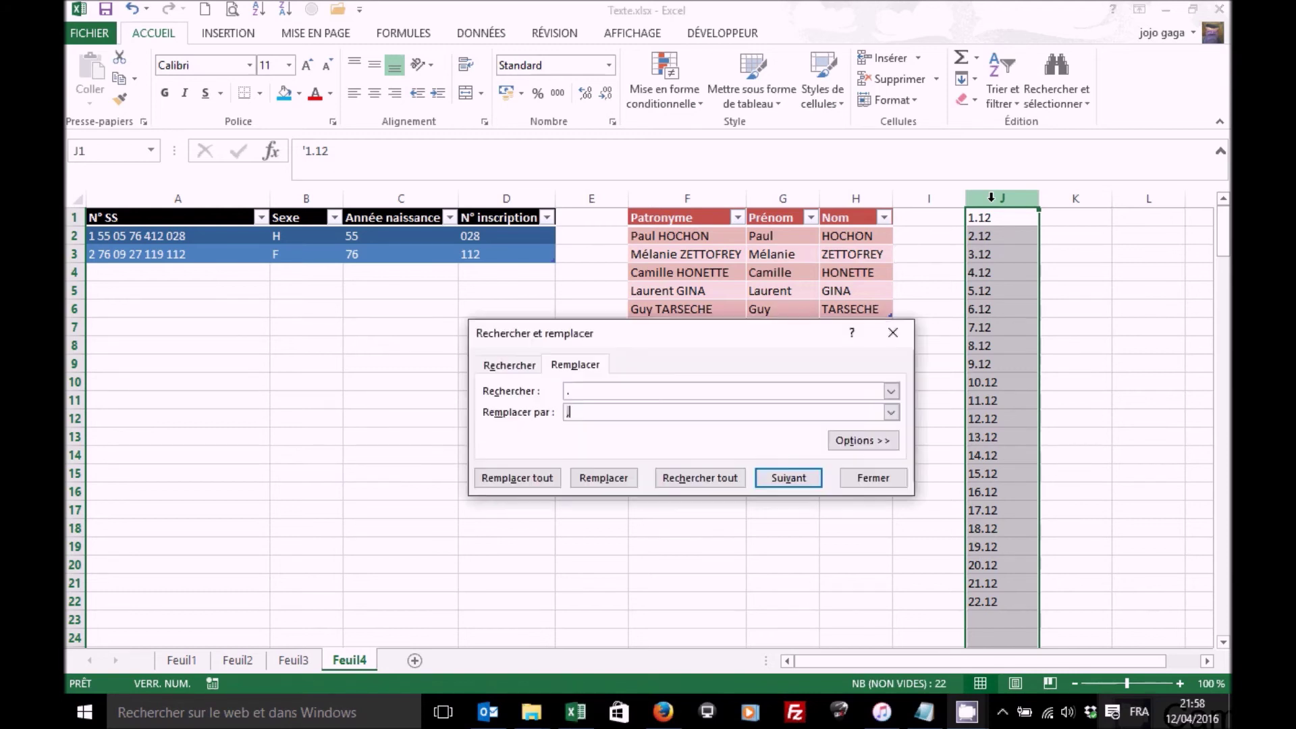
left_click_drag(589, 391, 548, 390)
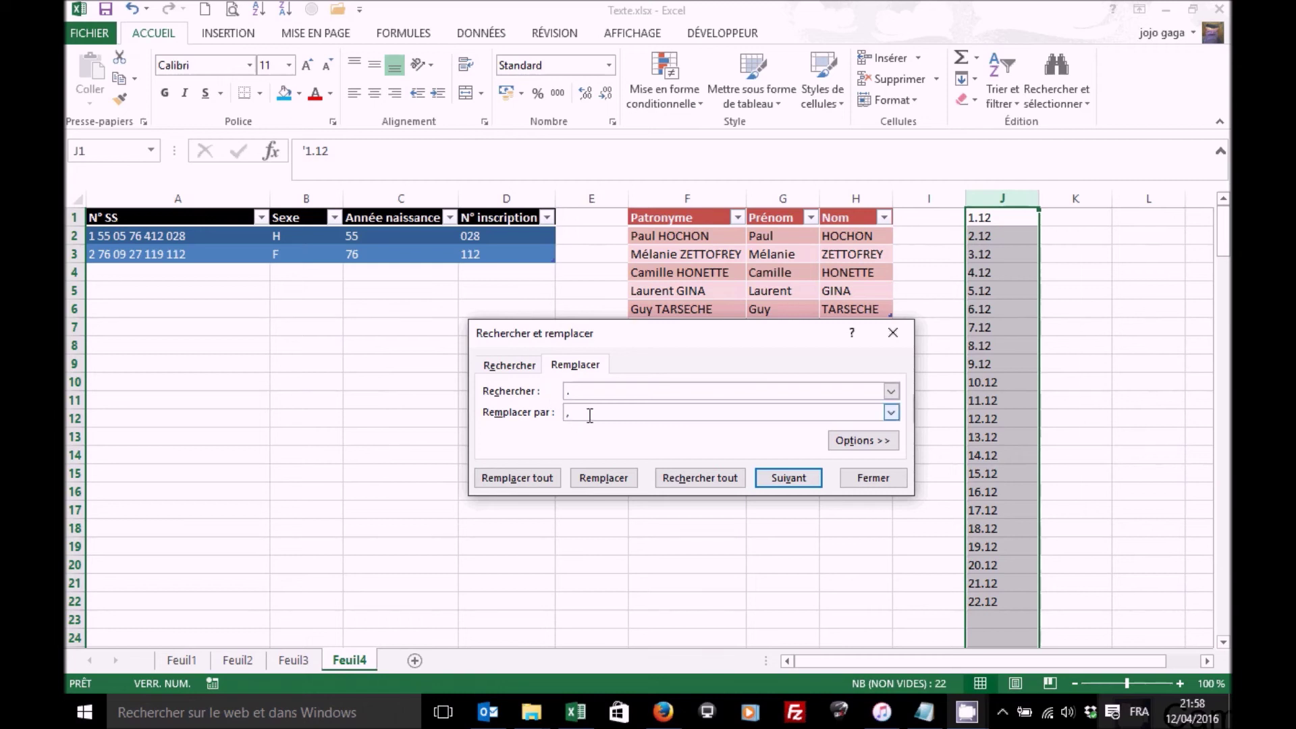
left_click_drag(591, 415, 556, 413)
left_click(534, 481)
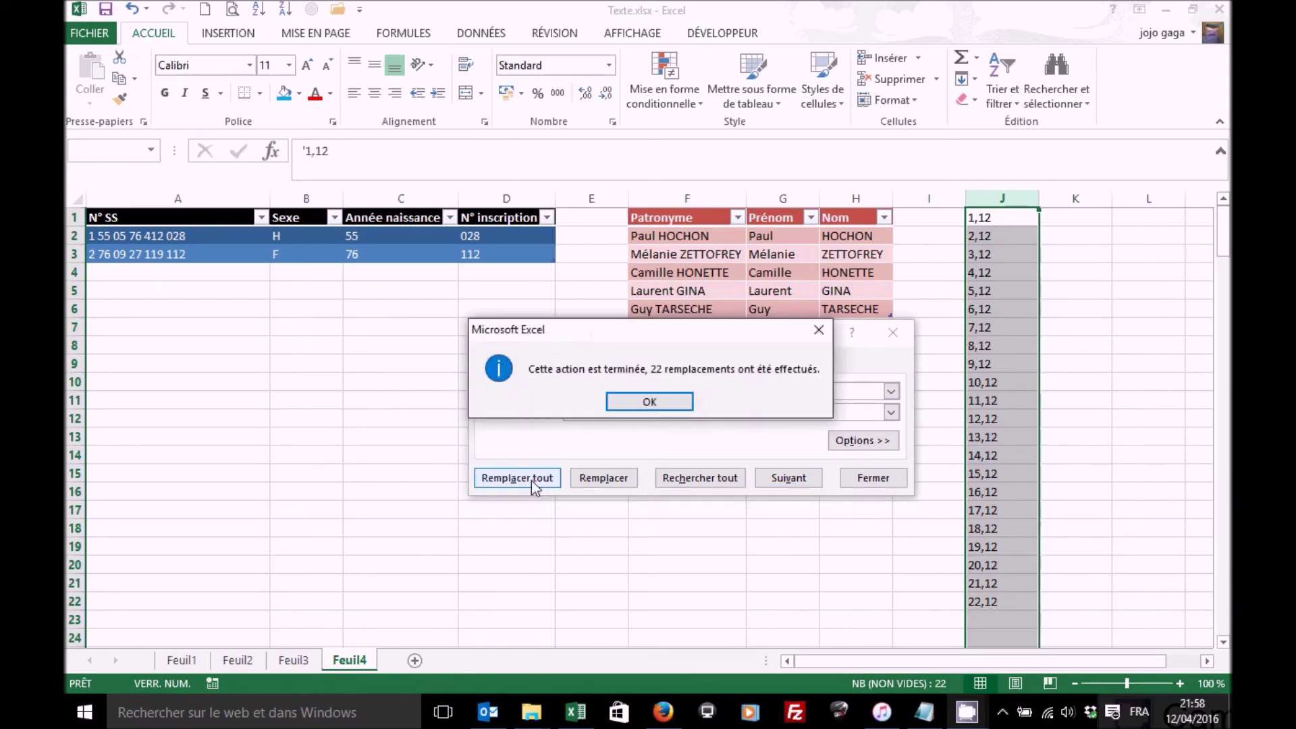
left_click(649, 402)
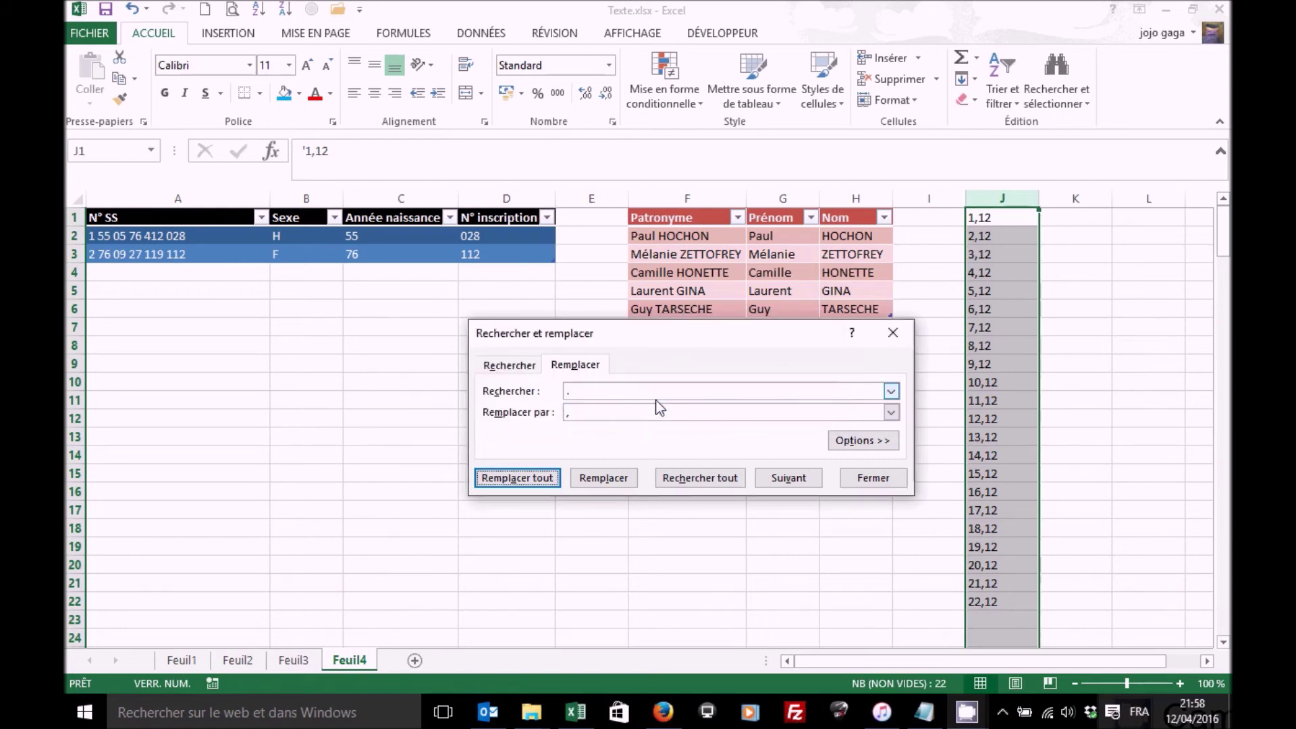
left_click(873, 478)
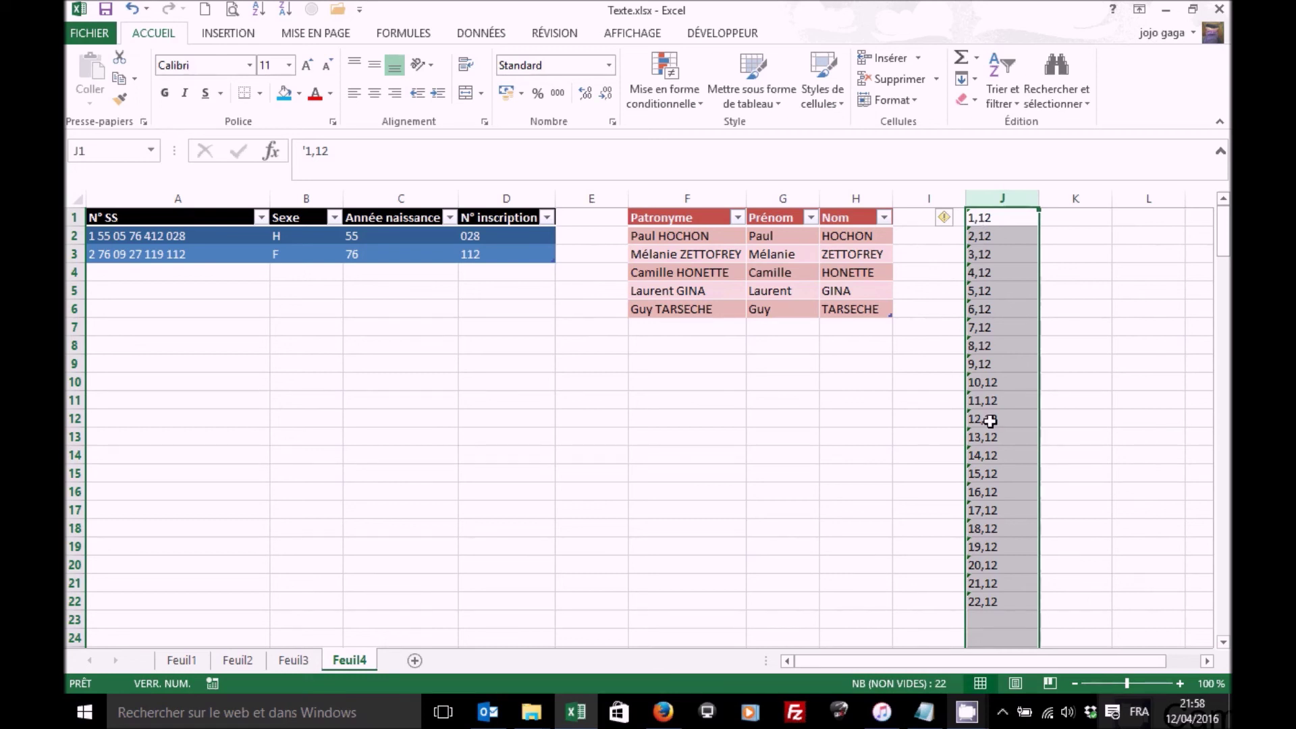
Step: Examine the error-checking options offered for the value in cell J1, leaving the cell as it is
left_click(978, 219)
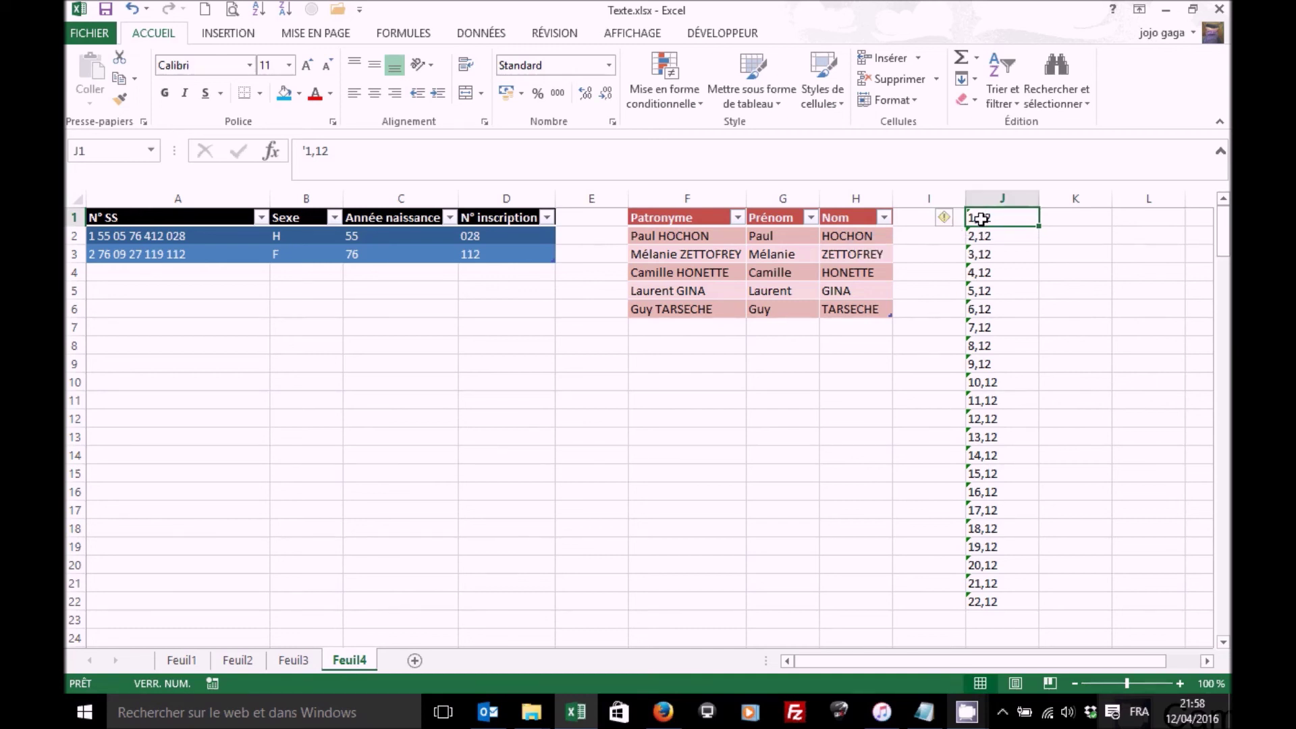
mouse_move(957, 225)
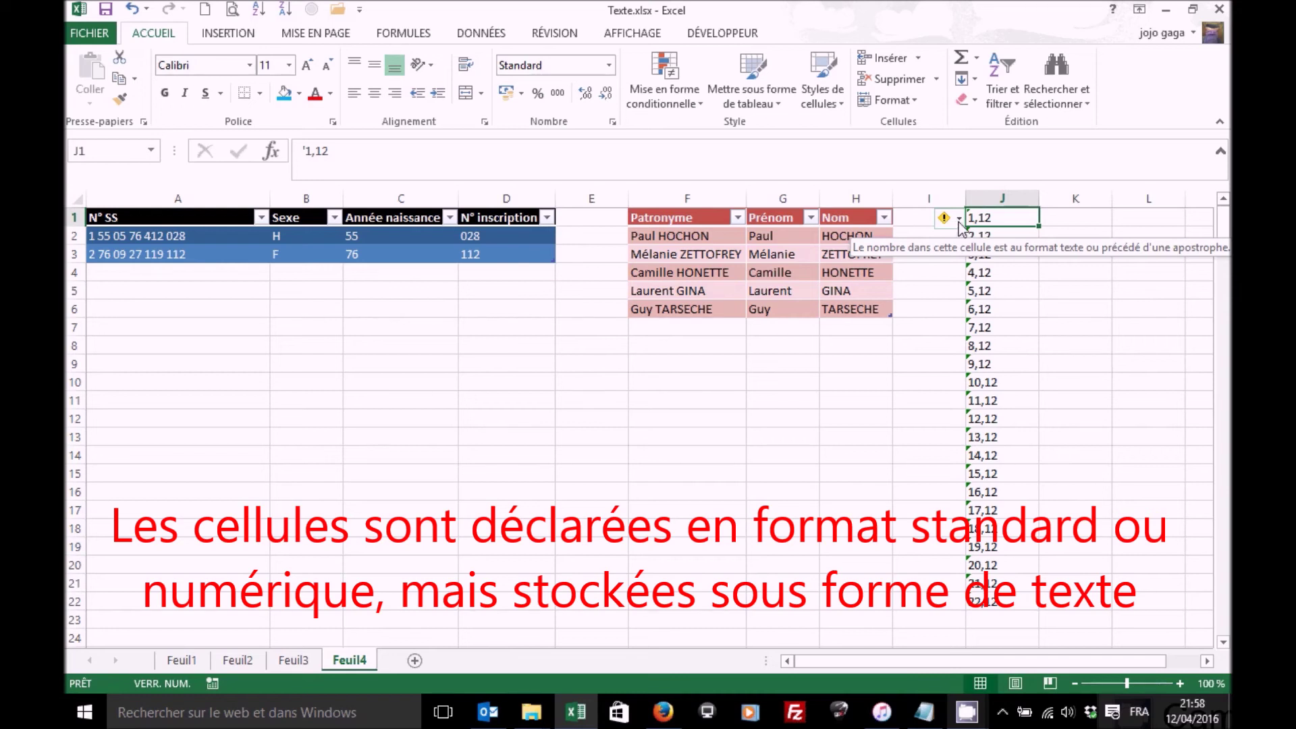
left_click(958, 222)
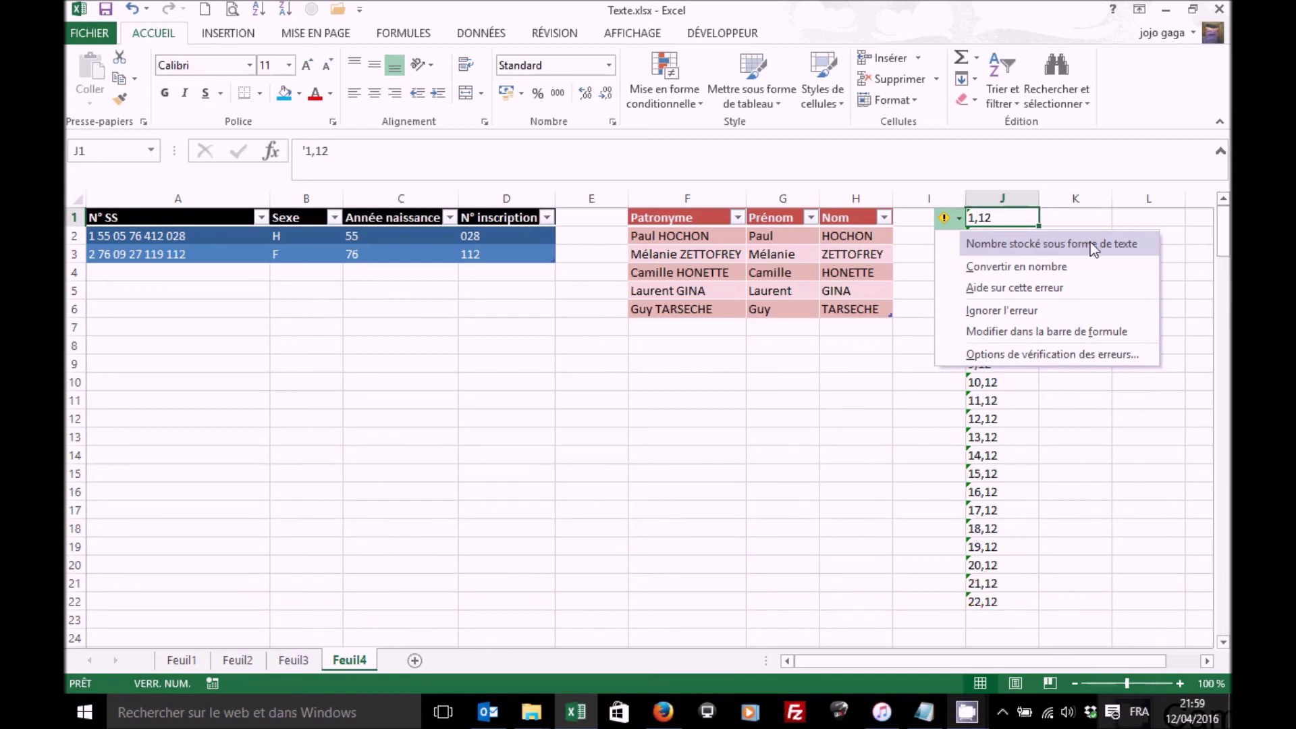
left_click(856, 386)
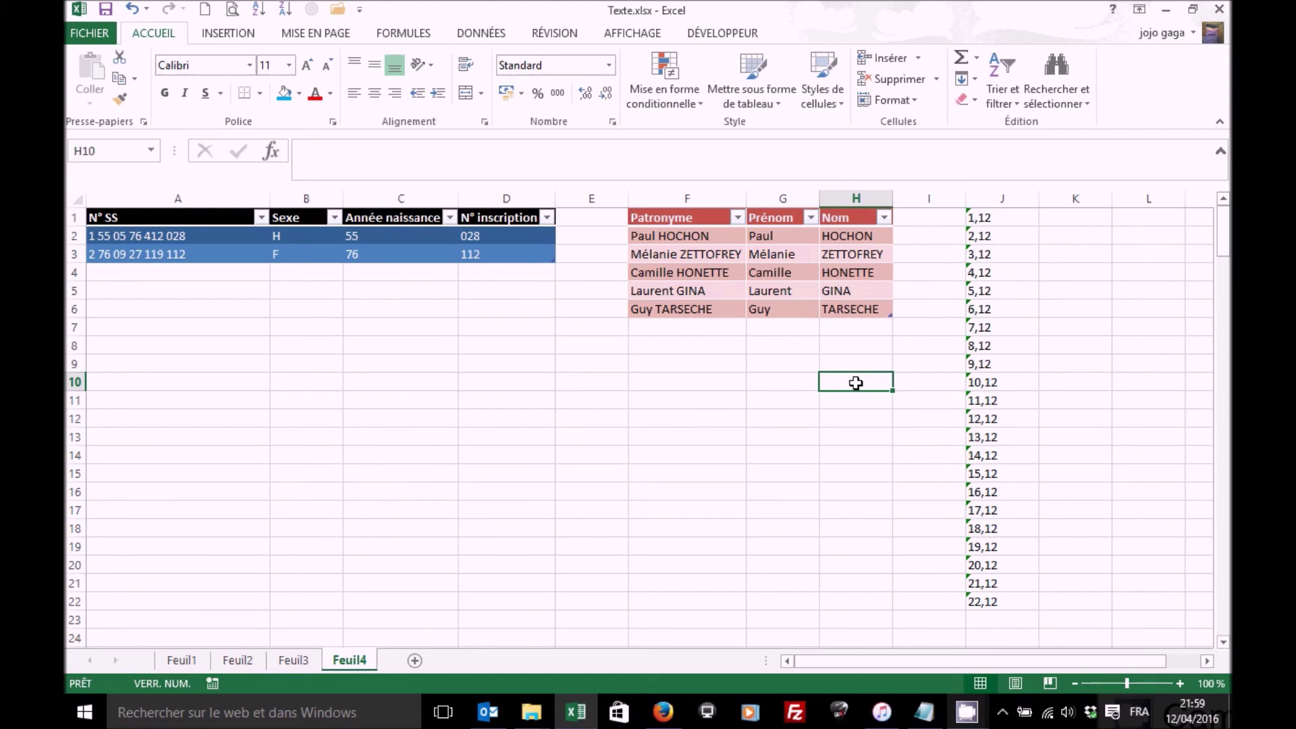
Step: Insert the CNUM function from the Texte category into K1 with J1 as its Texte argument and validate the formula
left_click(1063, 218)
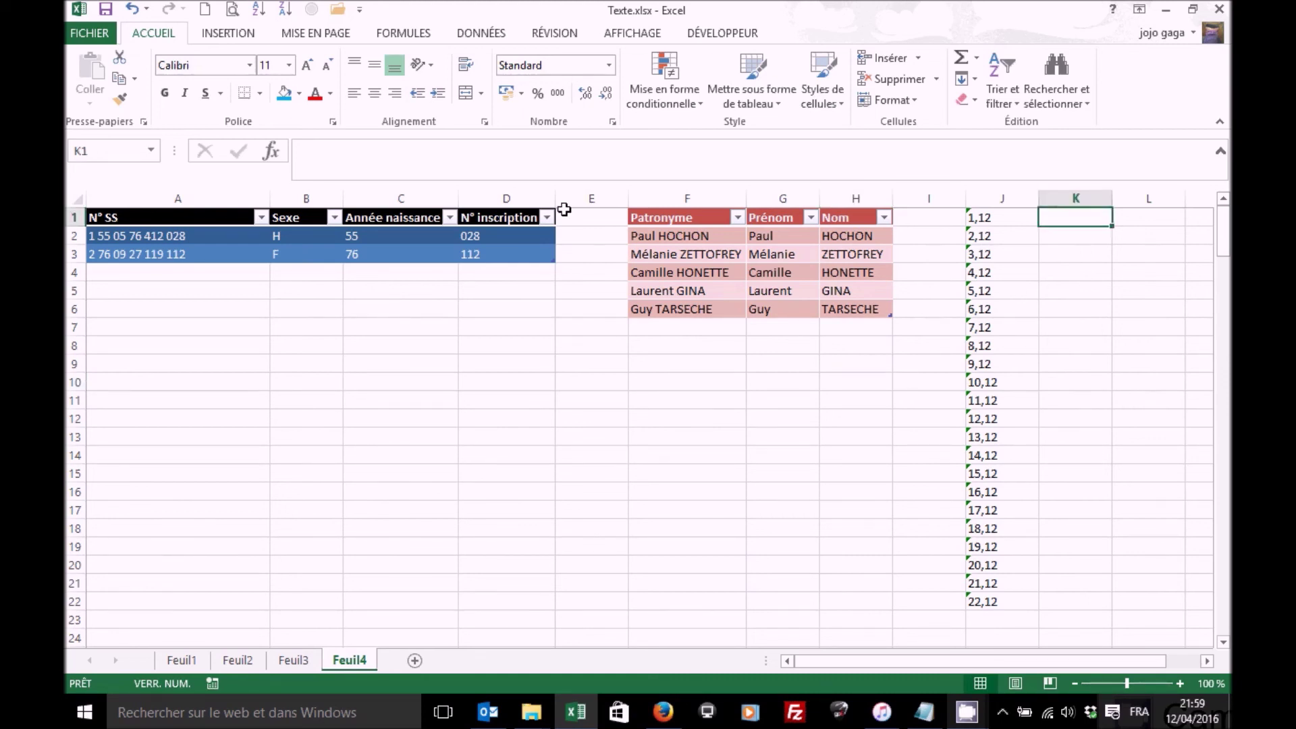
left_click(273, 150)
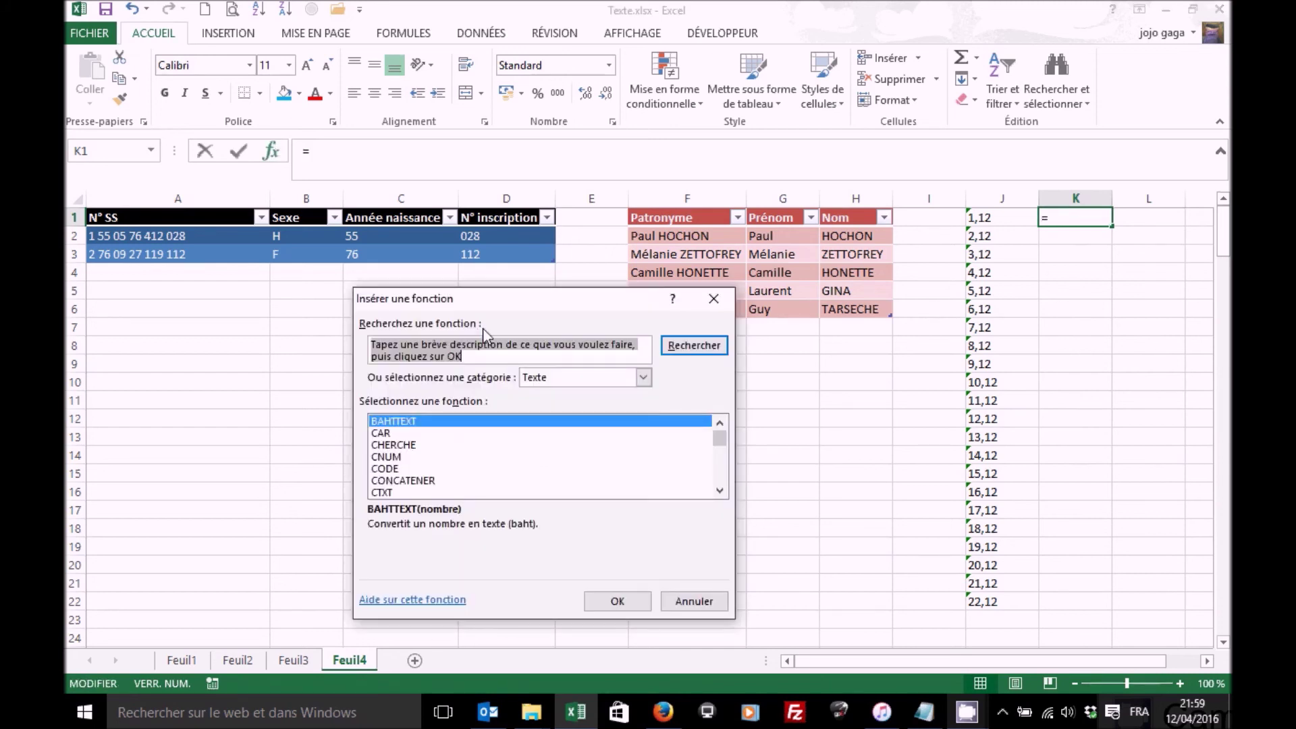
left_click(398, 457)
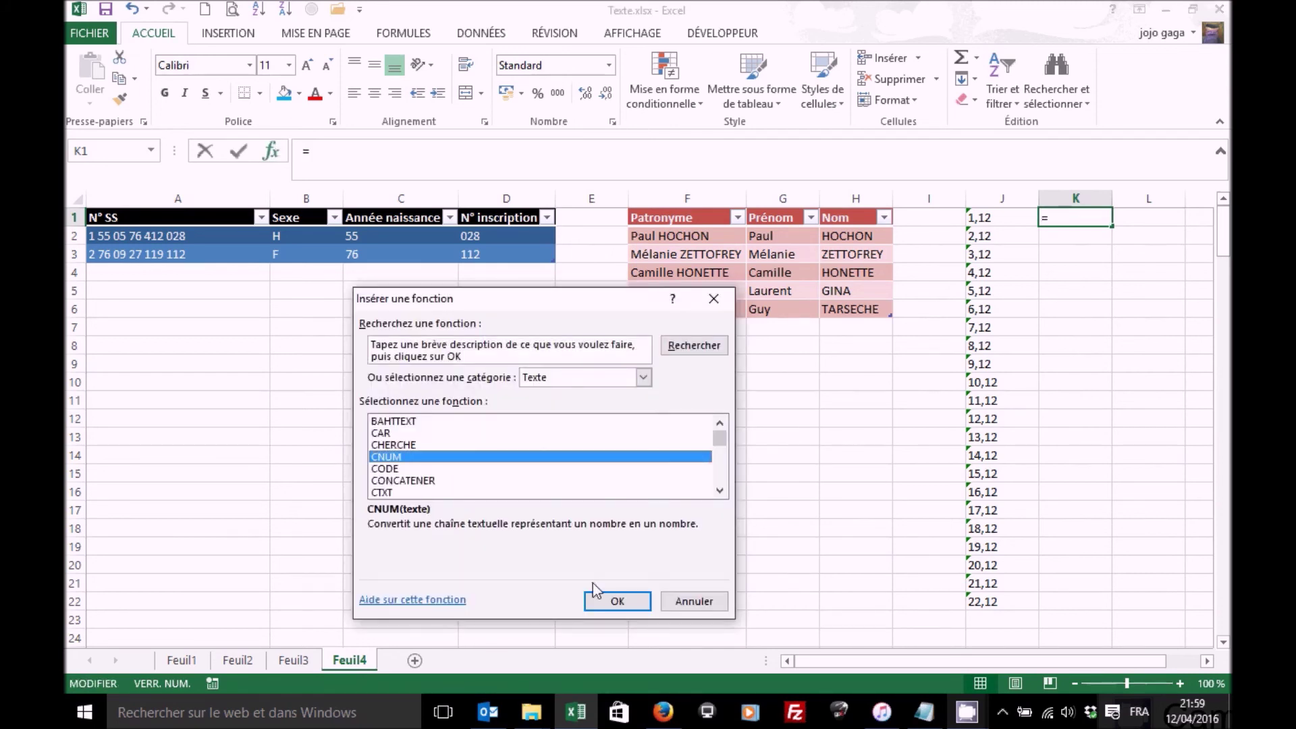
left_click(617, 600)
left_click(991, 217)
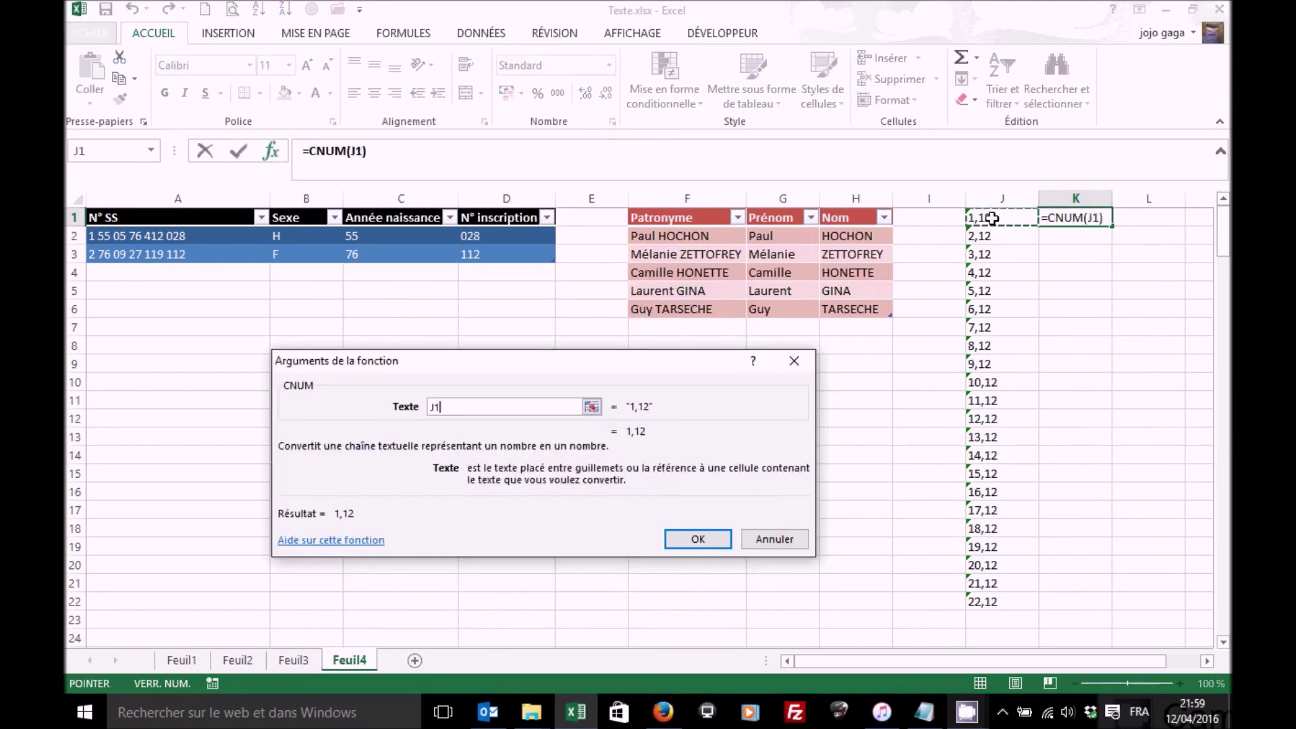
left_click(696, 539)
key("Return")
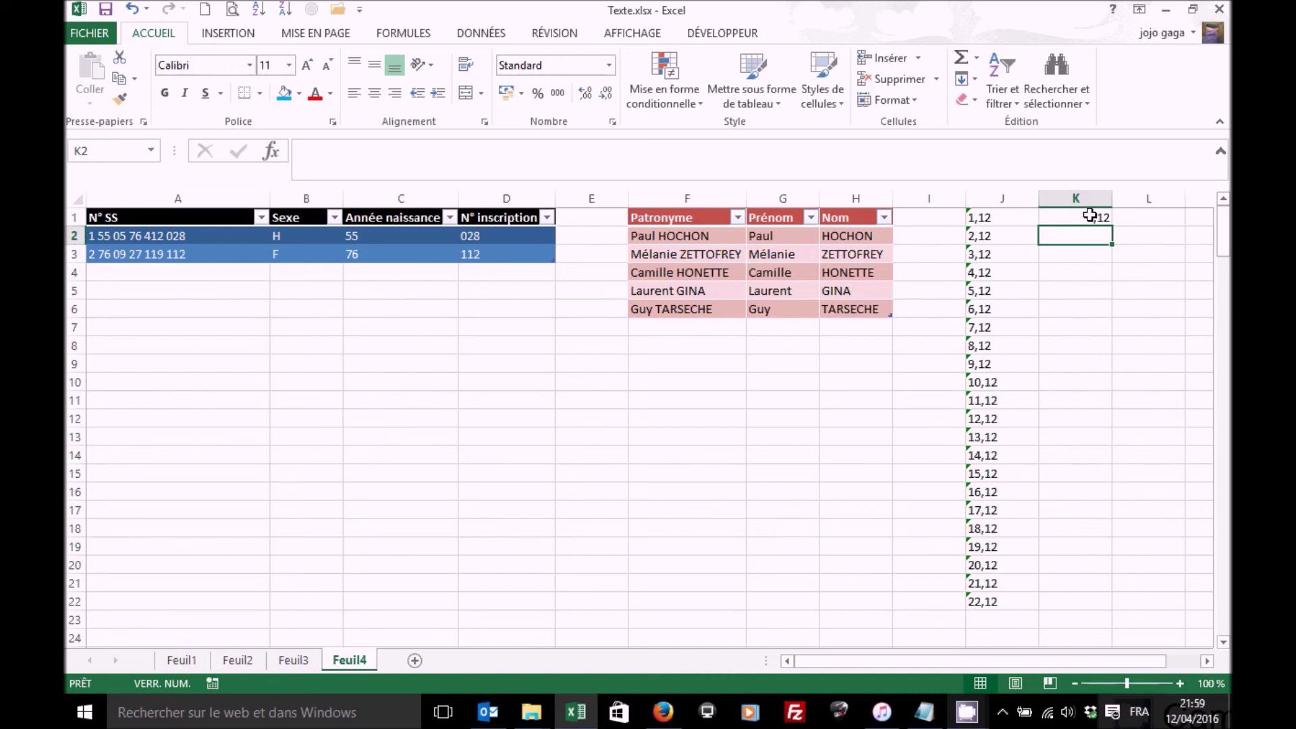
Step: Delete the CNUM formula from cell K1
left_click(1091, 216)
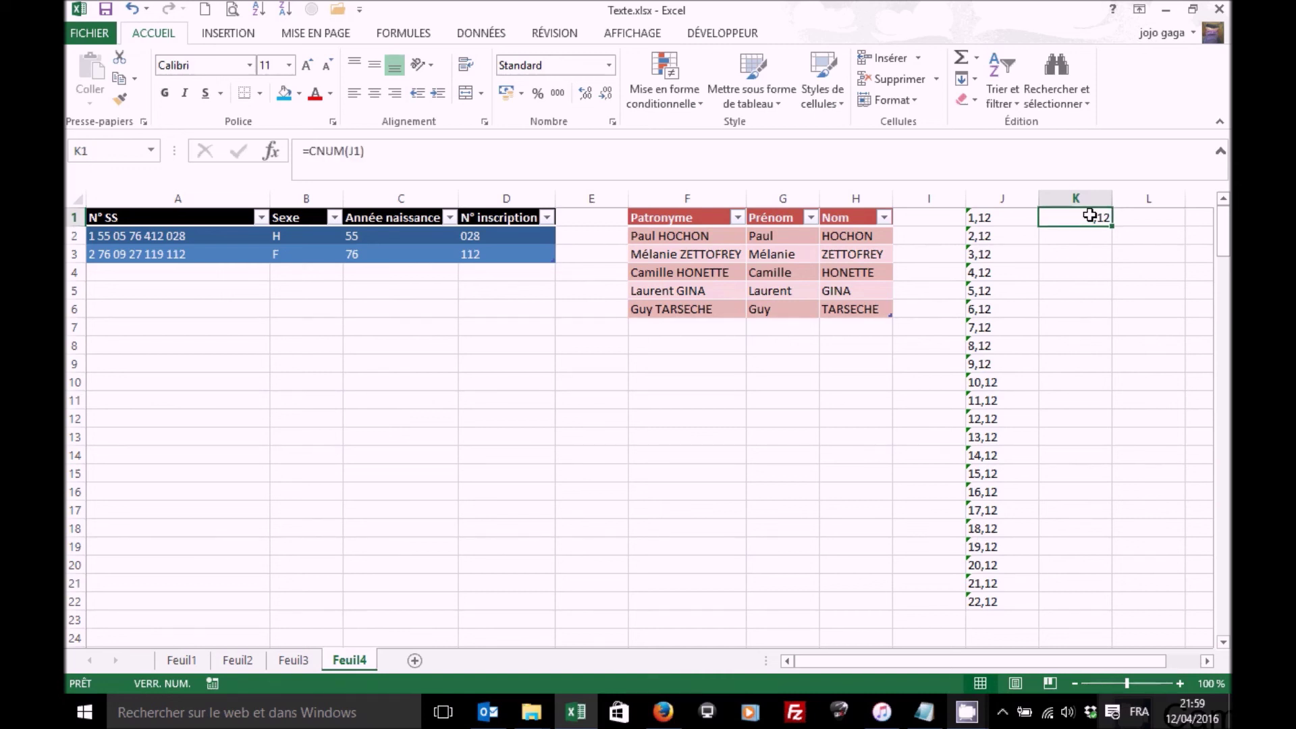
key("Delete")
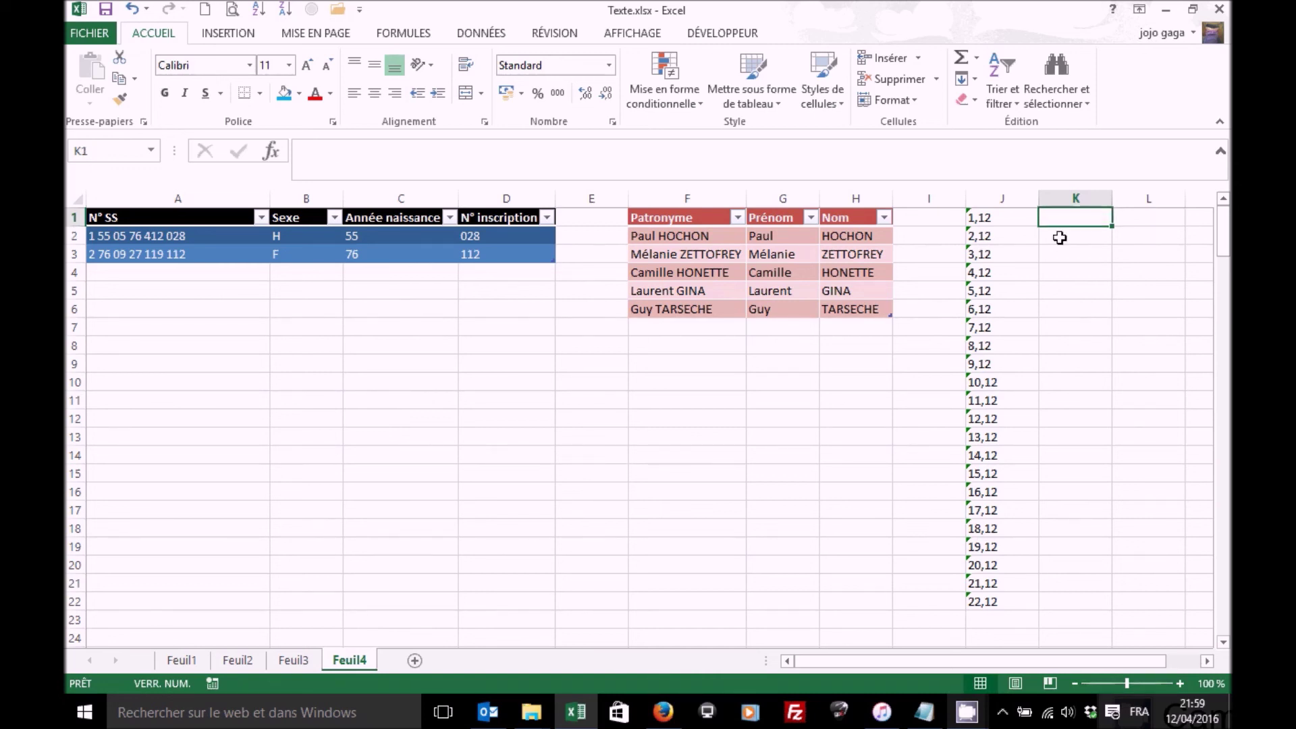
Step: Enter 1 as a helper value in the empty cell F13 and copy that cell
left_click(694, 436)
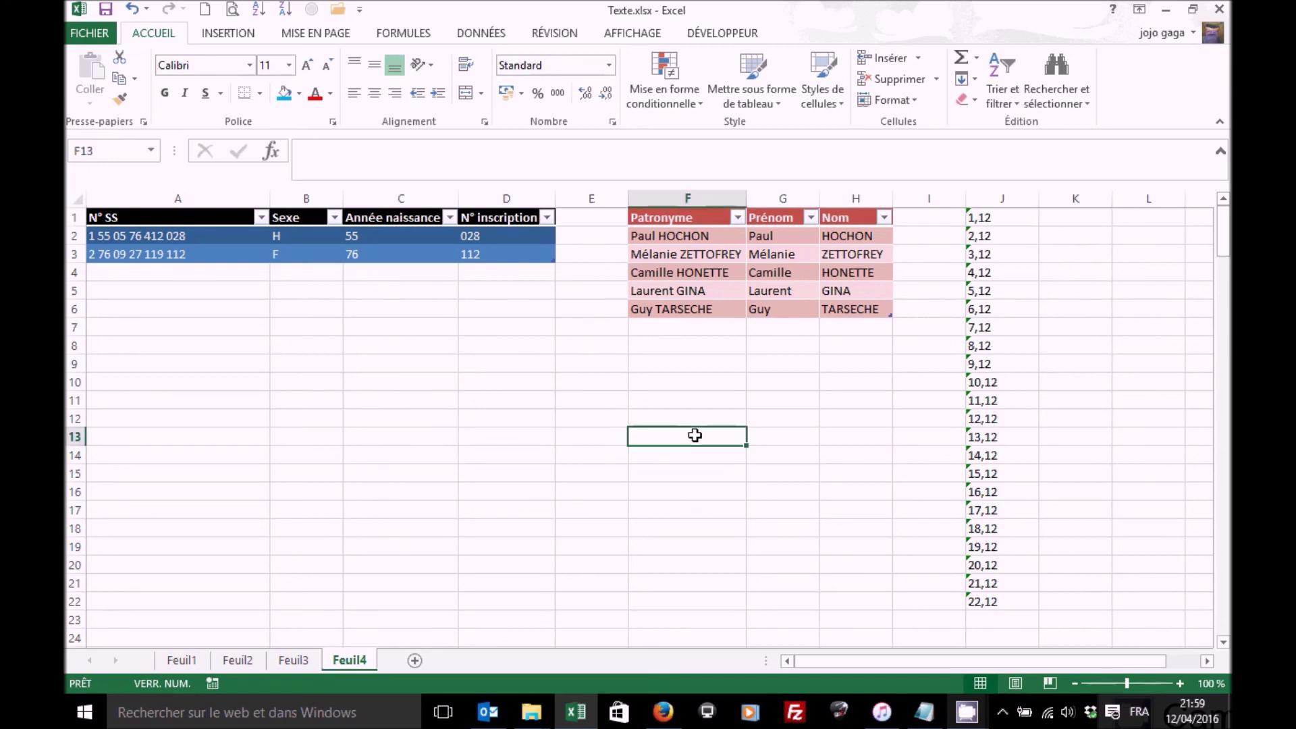
type("1")
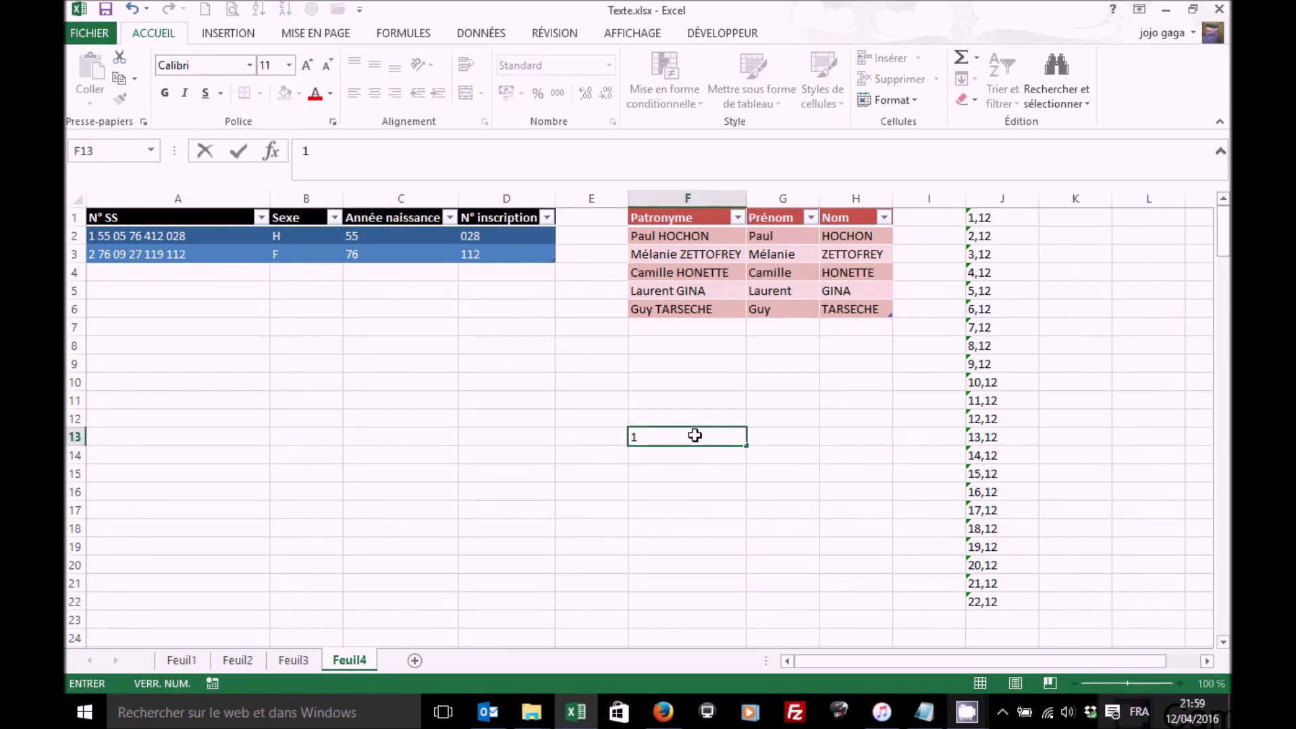
left_click(694, 435)
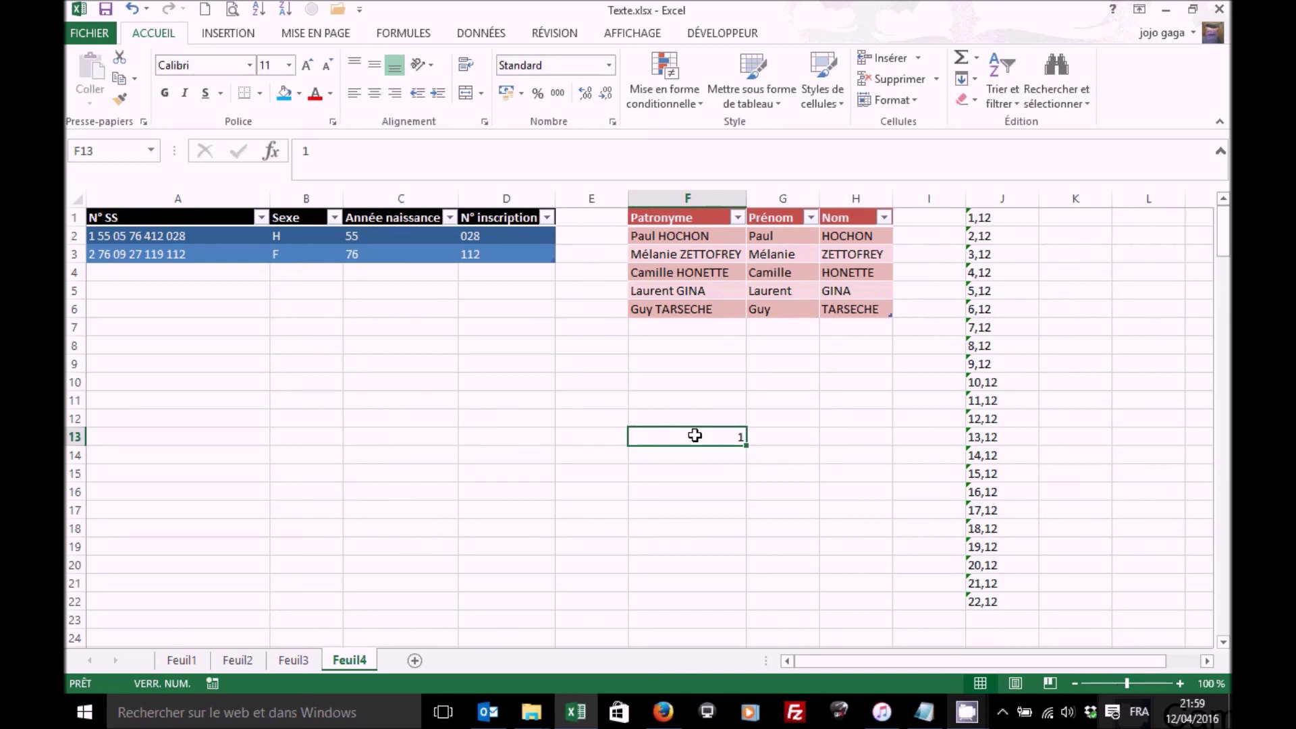
key("ctrl+c")
Step: Paste the copied 1 onto J1:J23 with Collage spécial, using Tout and the Multiplication operation, to convert the text values into numbers
left_click_drag(1008, 216, 1009, 611)
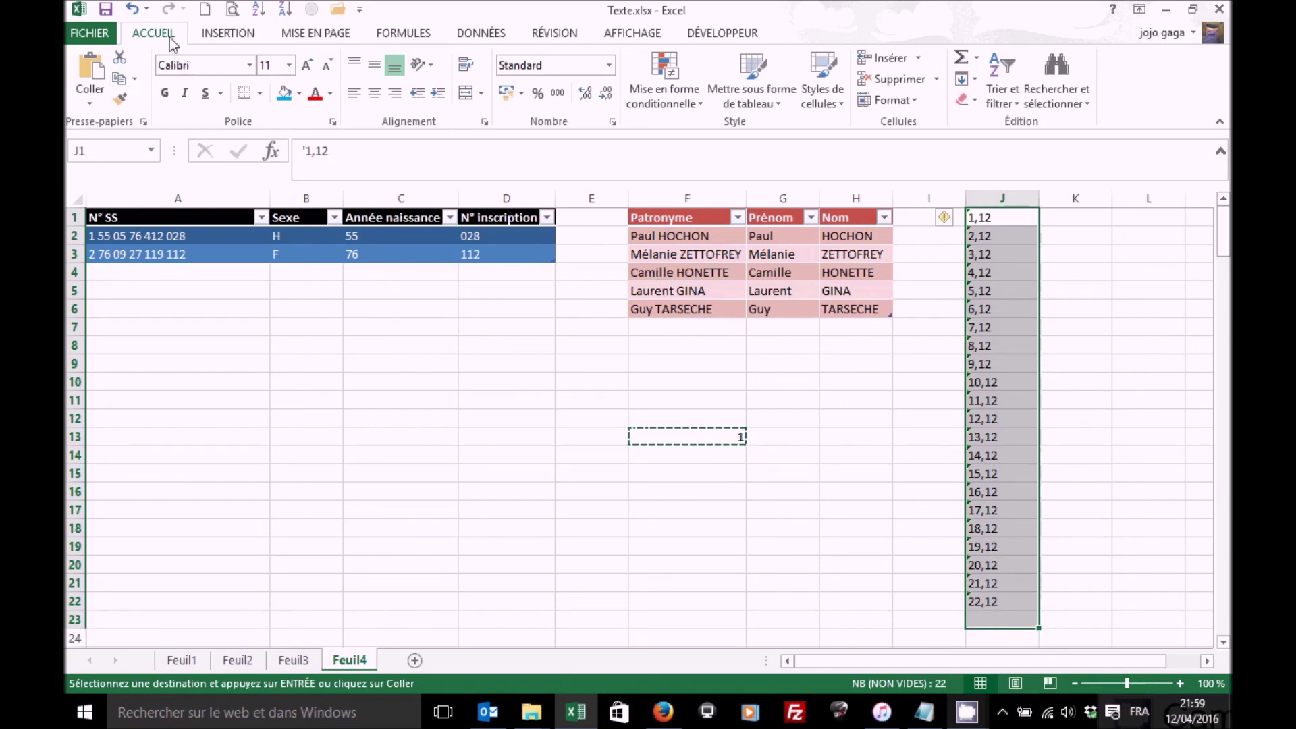
left_click(87, 99)
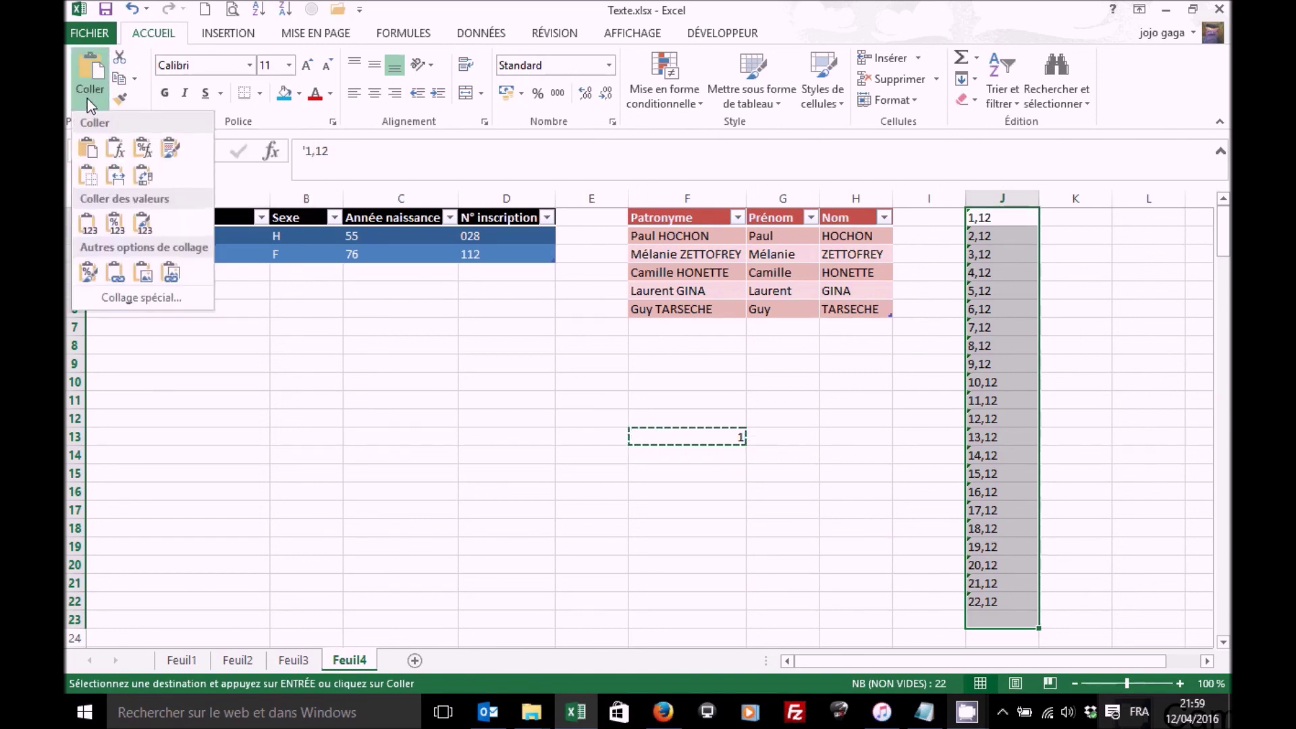
left_click(126, 299)
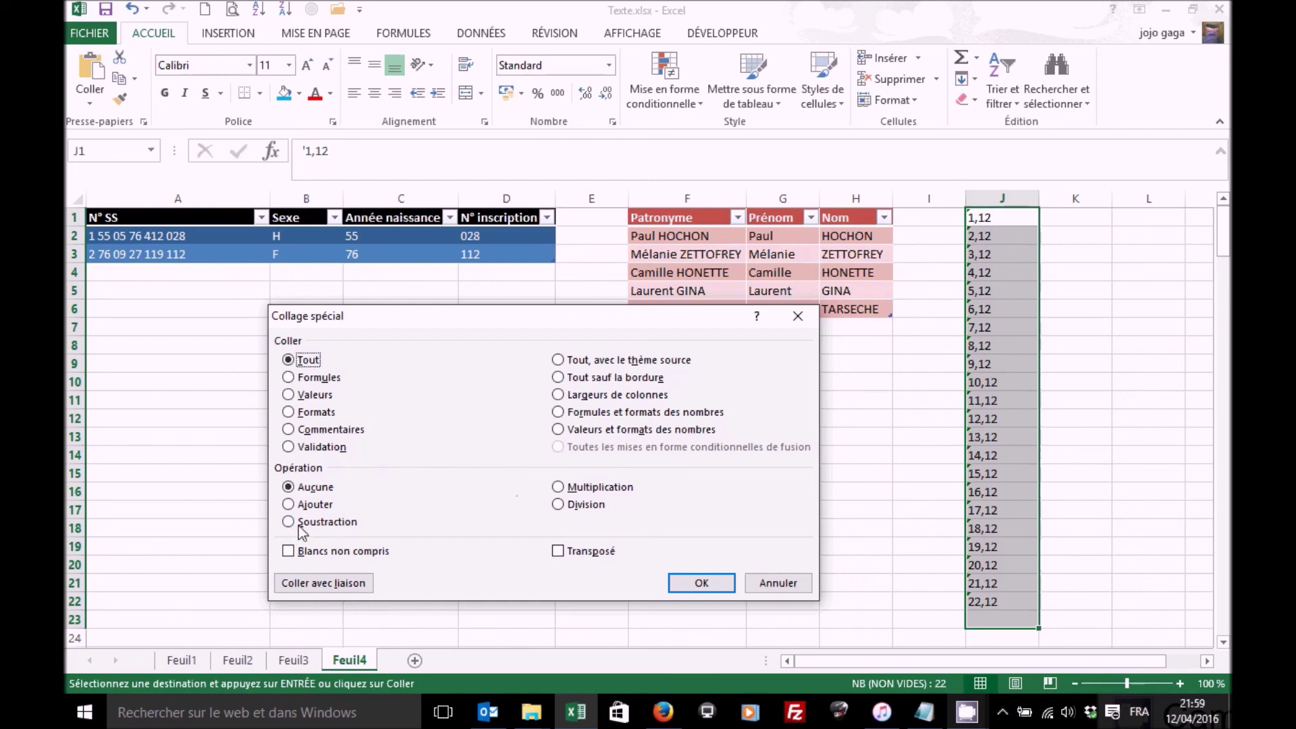
left_click(559, 488)
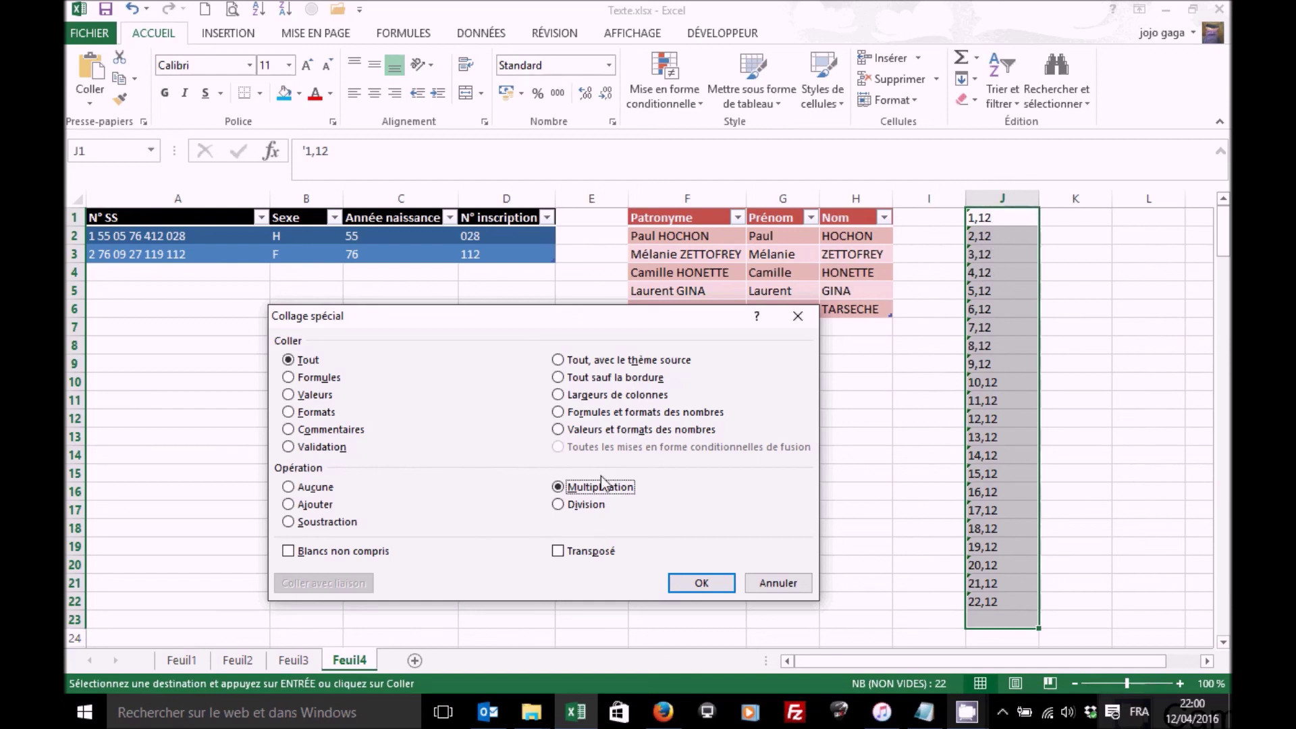
left_click(700, 585)
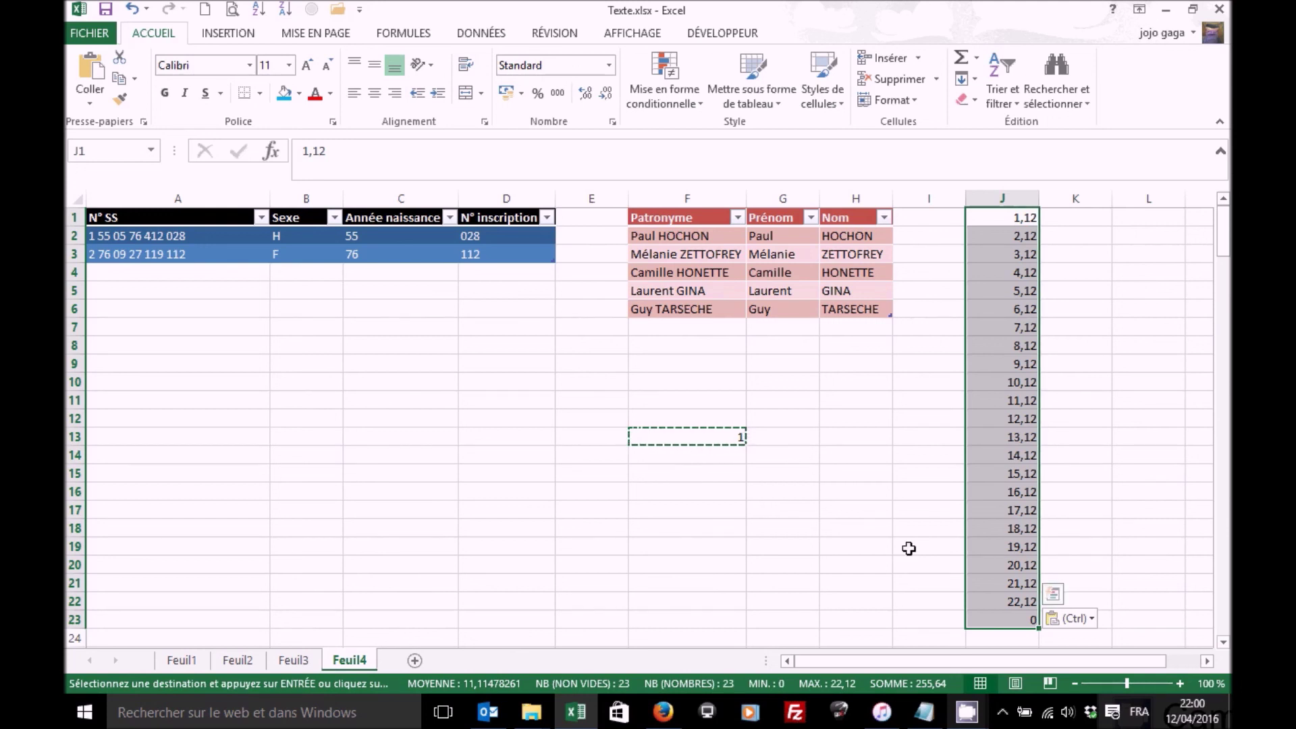
Step: Clear the surplus 0 in J23 and the helper value in F13, and check the converted values in J1:J22
left_click(1006, 618)
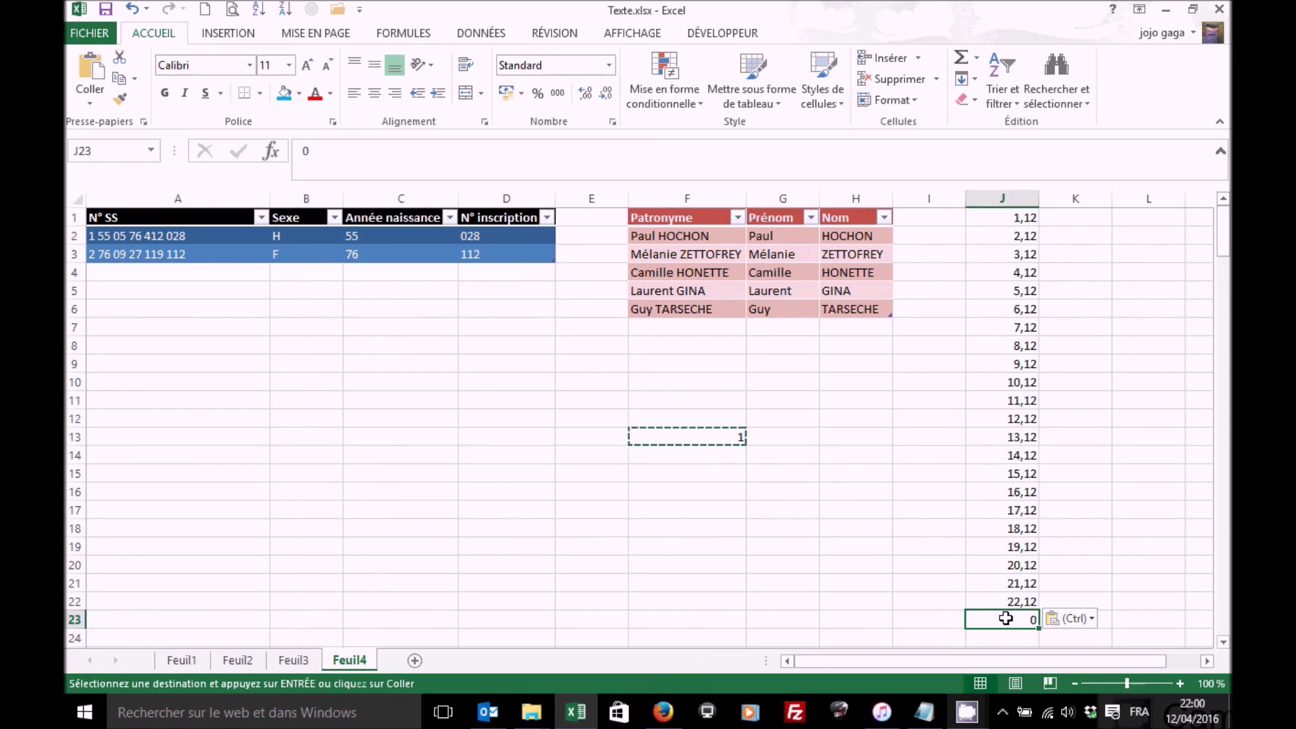
key("Delete")
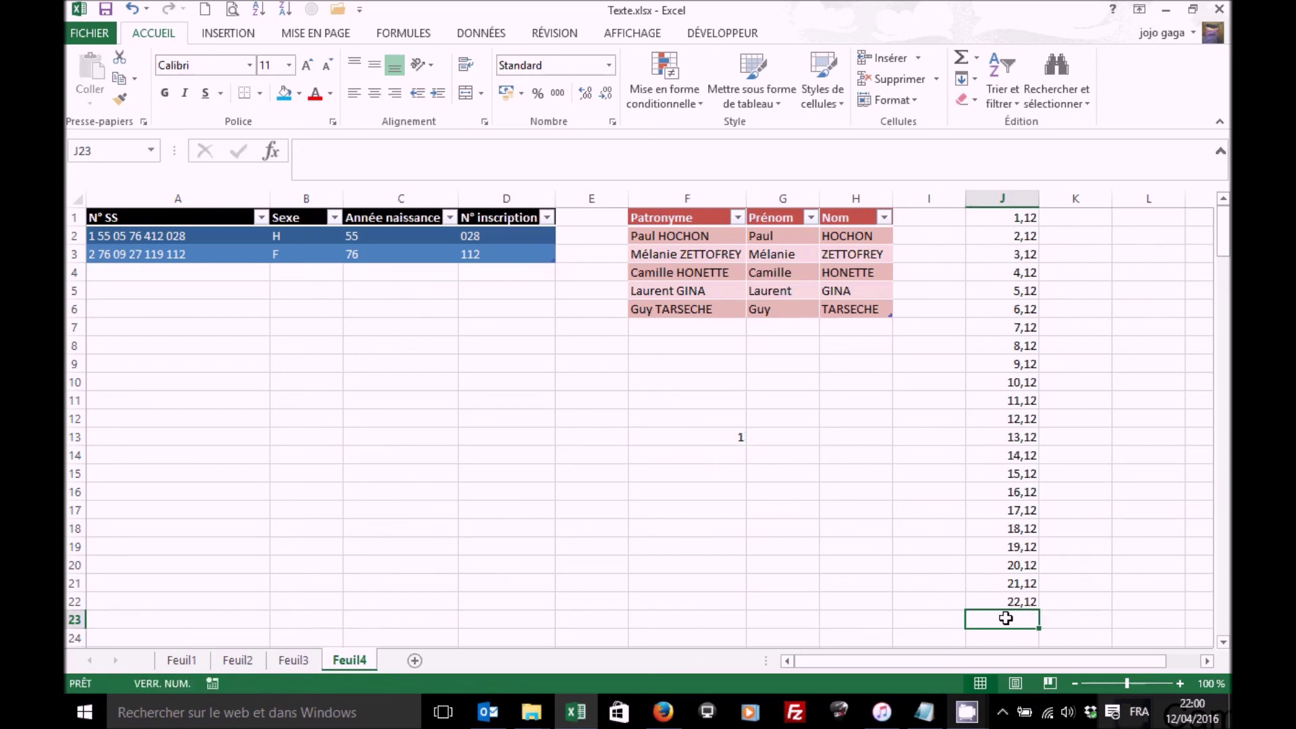
left_click(695, 439)
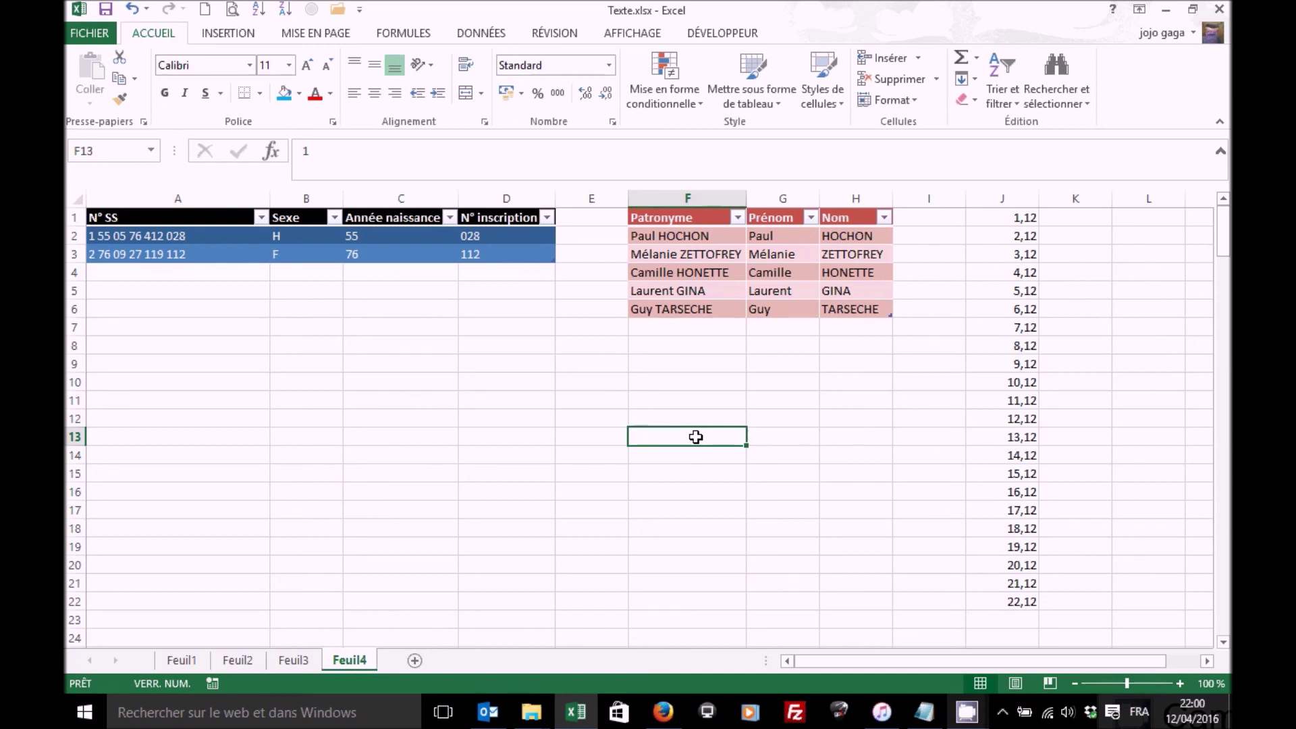
left_click_drag(1015, 215, 1009, 603)
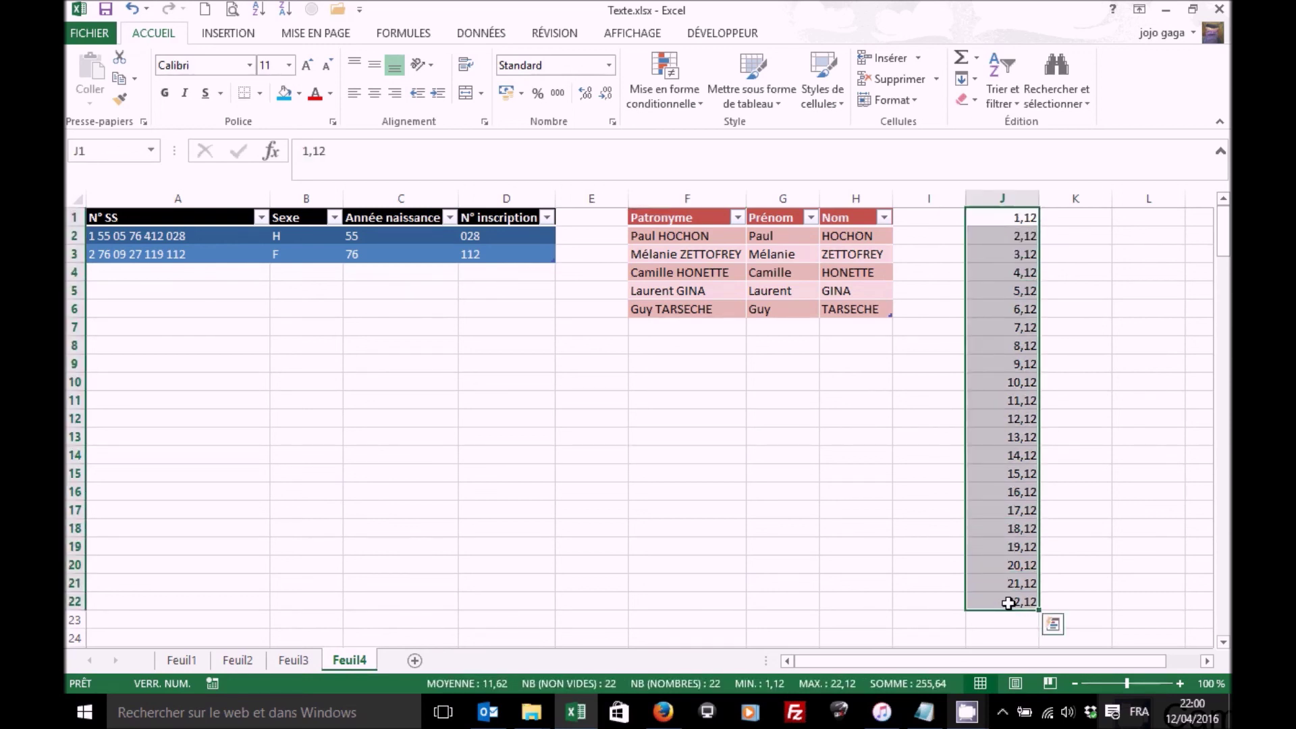
left_click(484, 317)
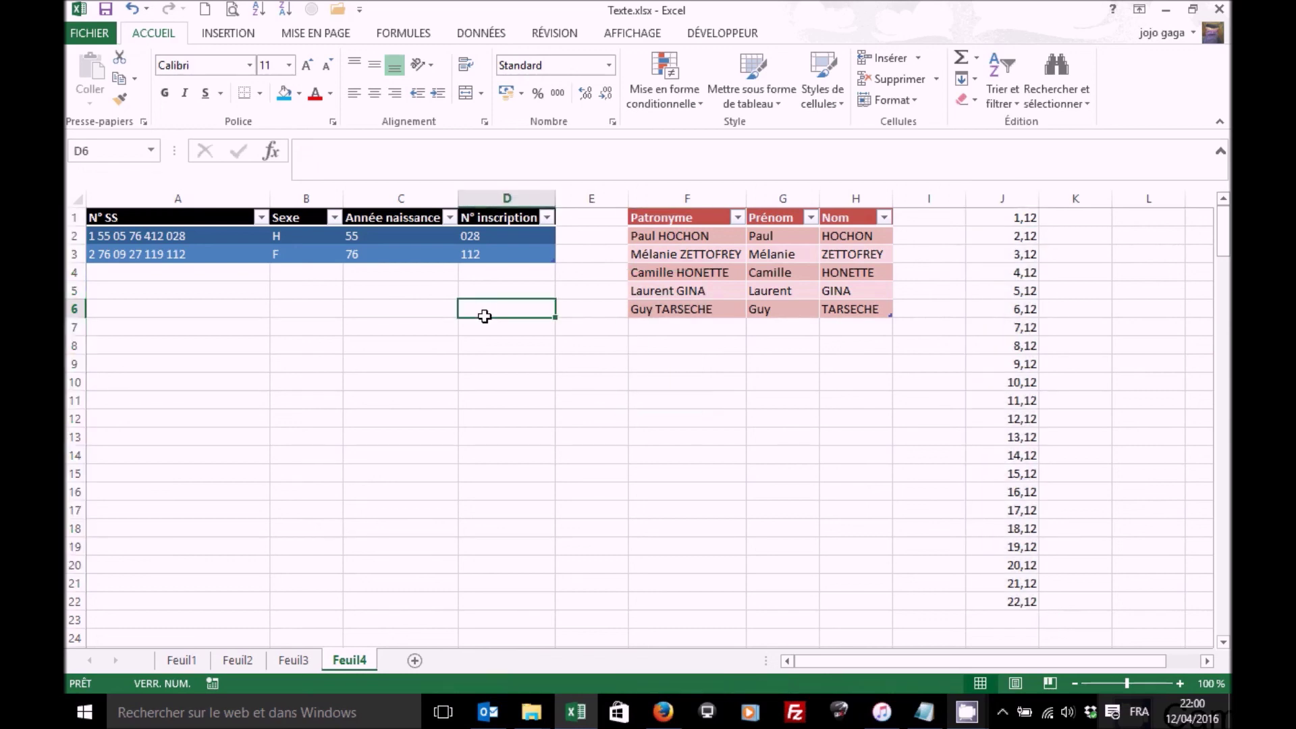